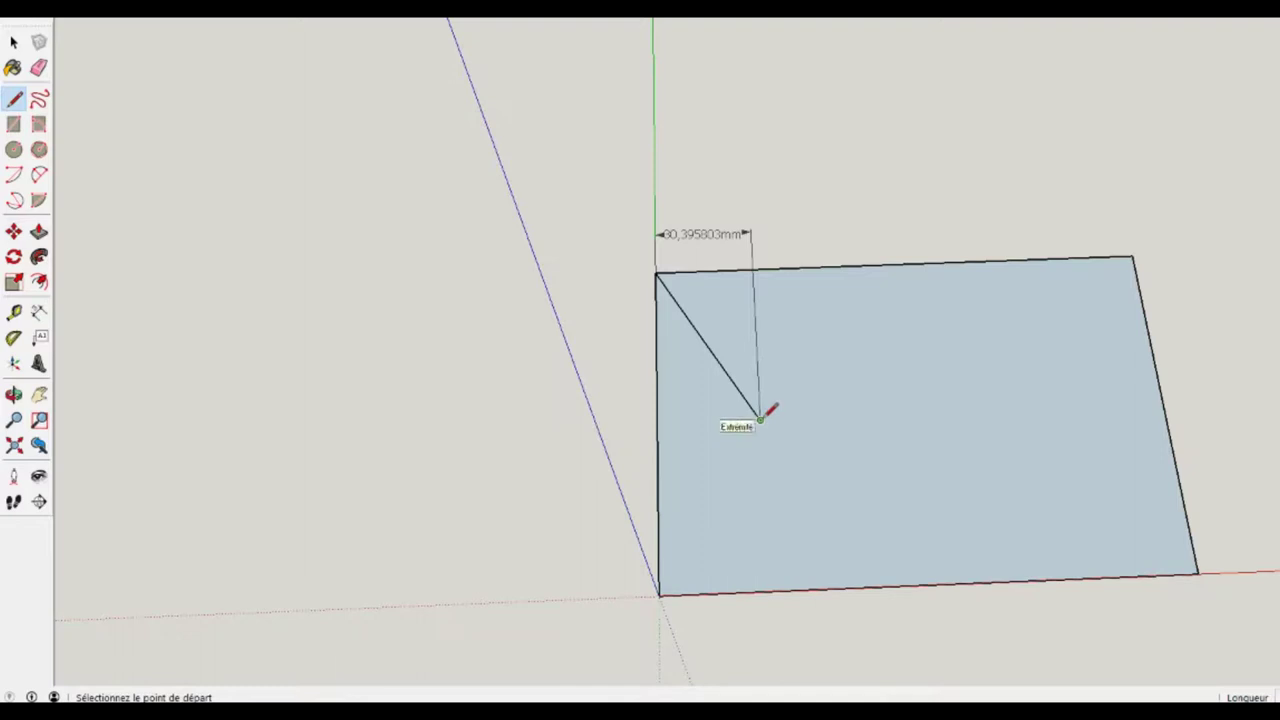
Step: Draw a line from the notch's inner point to the origin corner and erase the rectangle edge spanning the V notch
{"action": "left_click", "coordinate": [760, 418]}
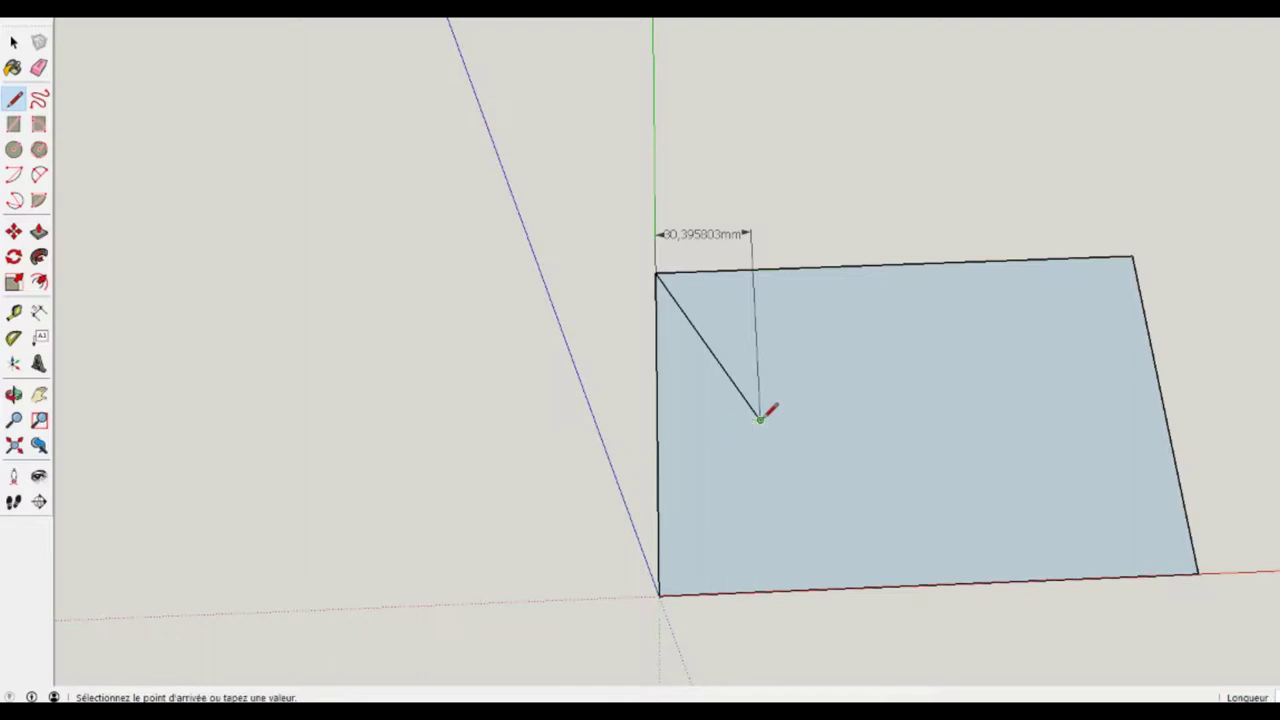
{"action": "left_click", "coordinate": [658, 592]}
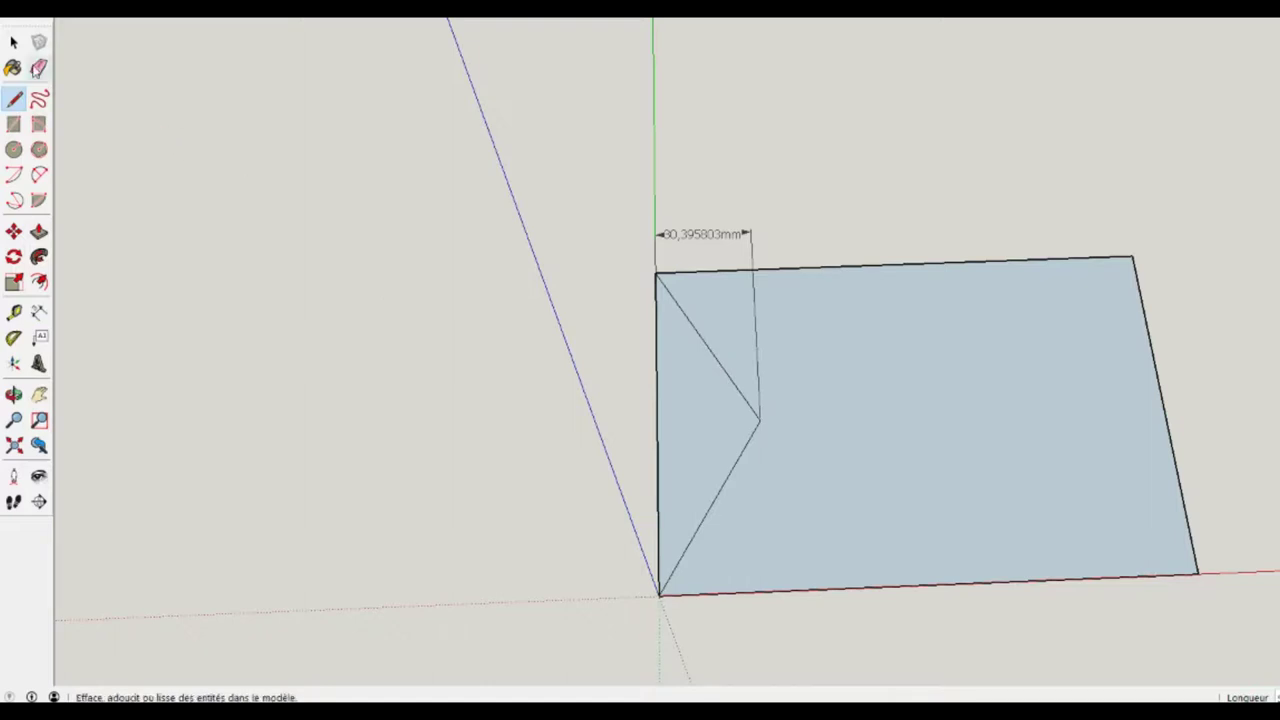
{"action": "left_click", "coordinate": [38, 68]}
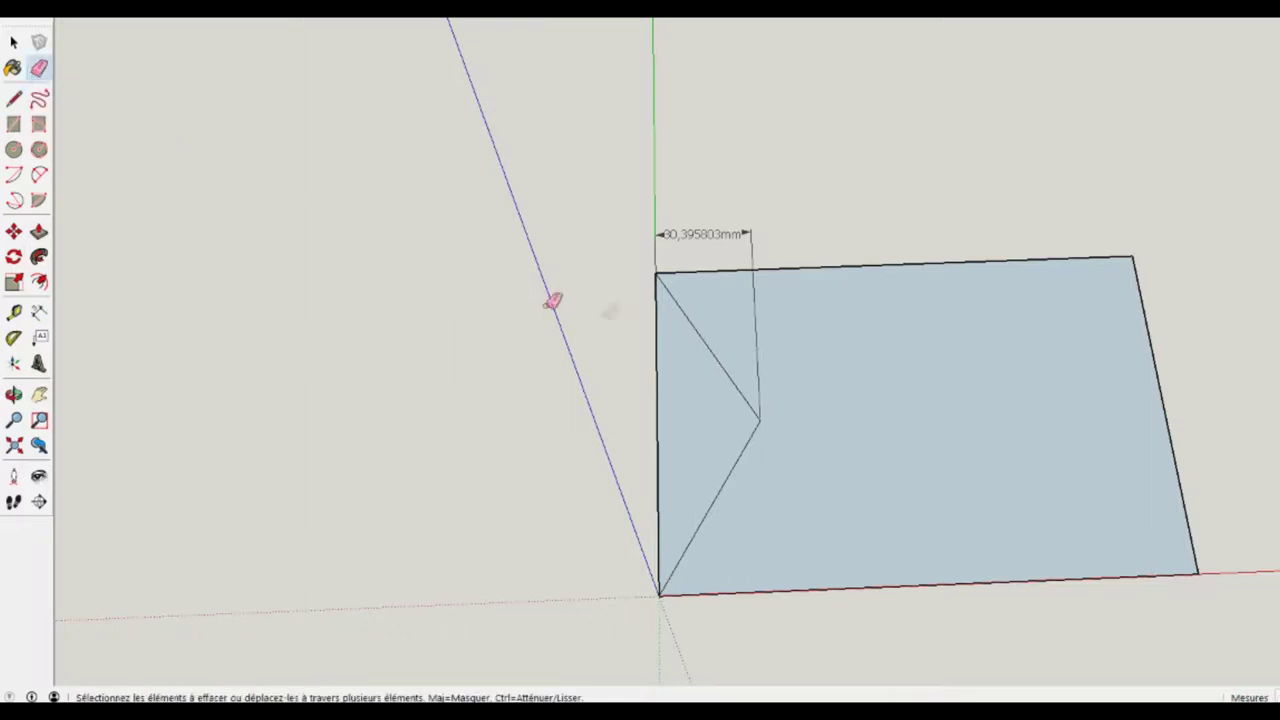
{"action": "left_click", "coordinate": [660, 332]}
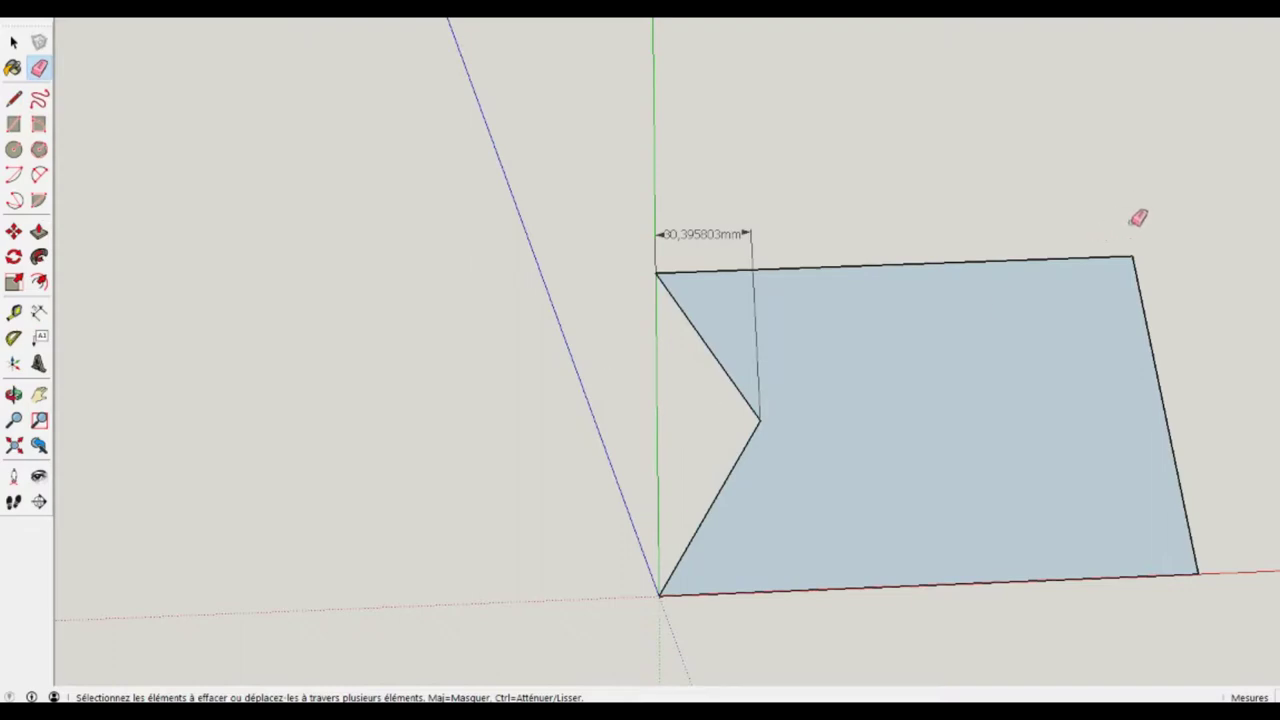
Step: Draw an arc between the two long edges, bulging outward to touch the short edge opposite the notch
{"action": "key", "text": "o"}
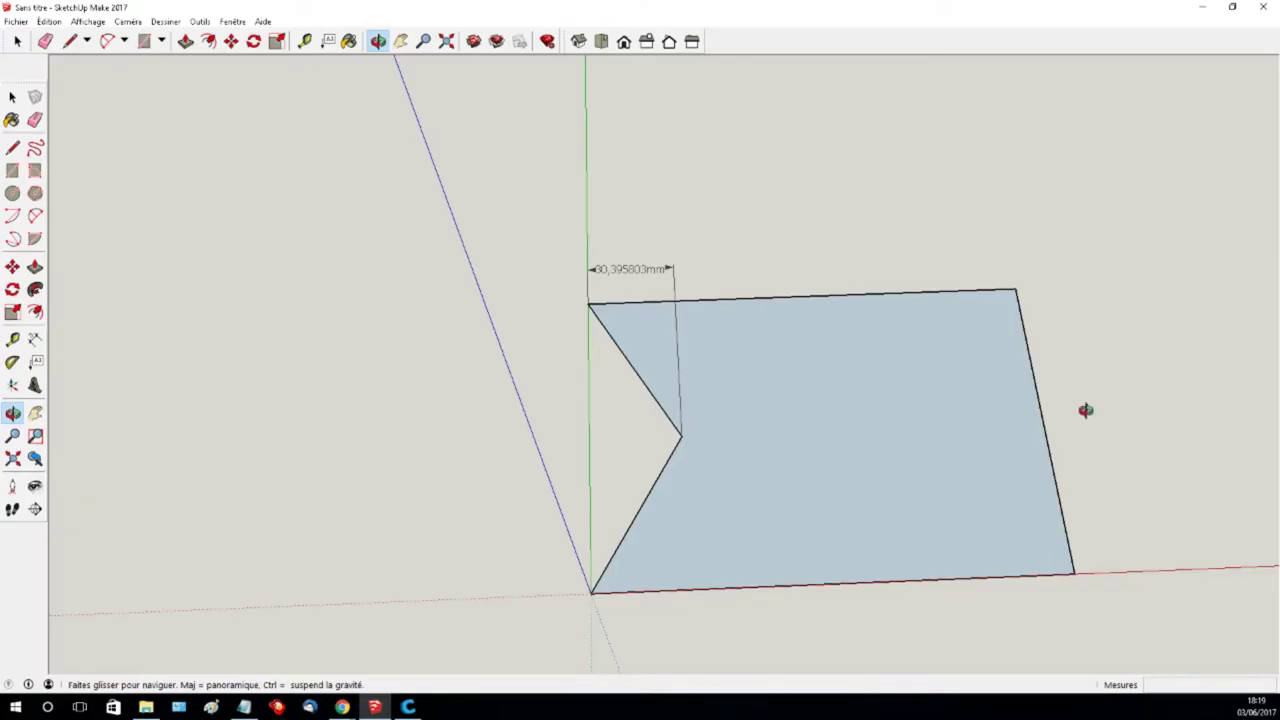
{"action": "left_click_drag", "start_coordinate": [1086, 410], "coordinate": [1055, 386]}
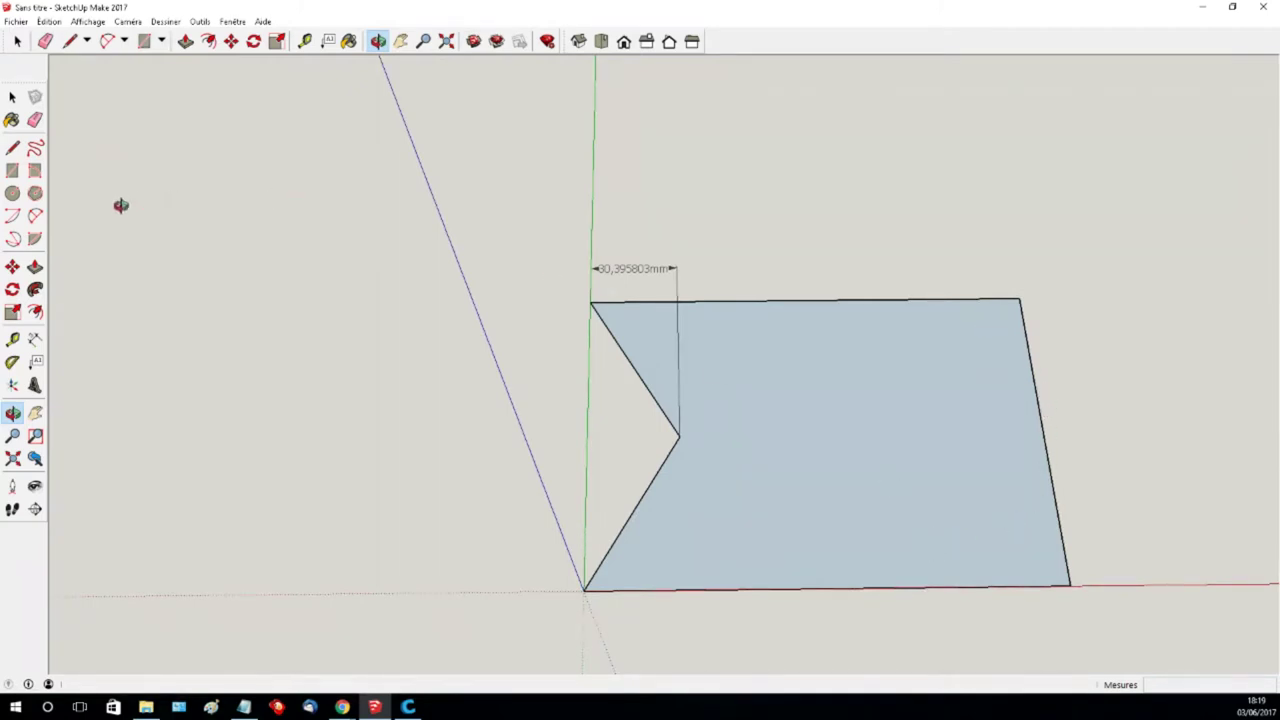
{"action": "left_click", "coordinate": [37, 218]}
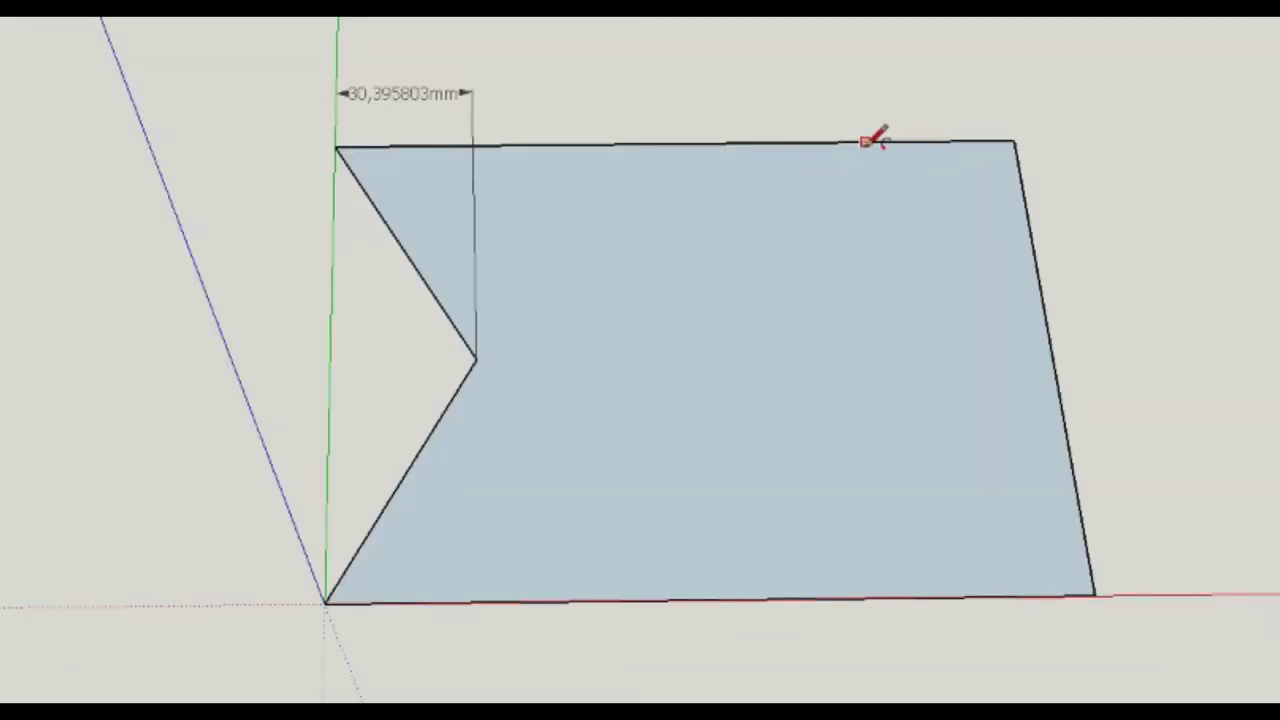
{"action": "left_click", "coordinate": [865, 141]}
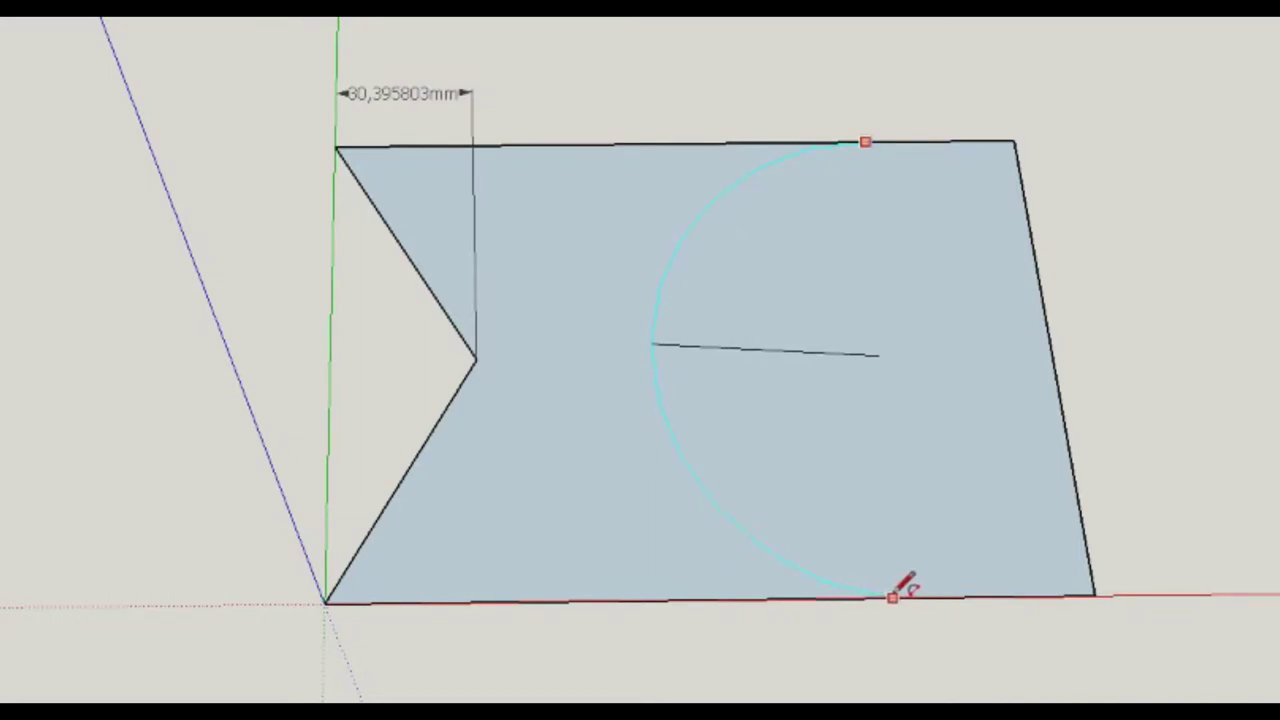
{"action": "left_click", "coordinate": [892, 597]}
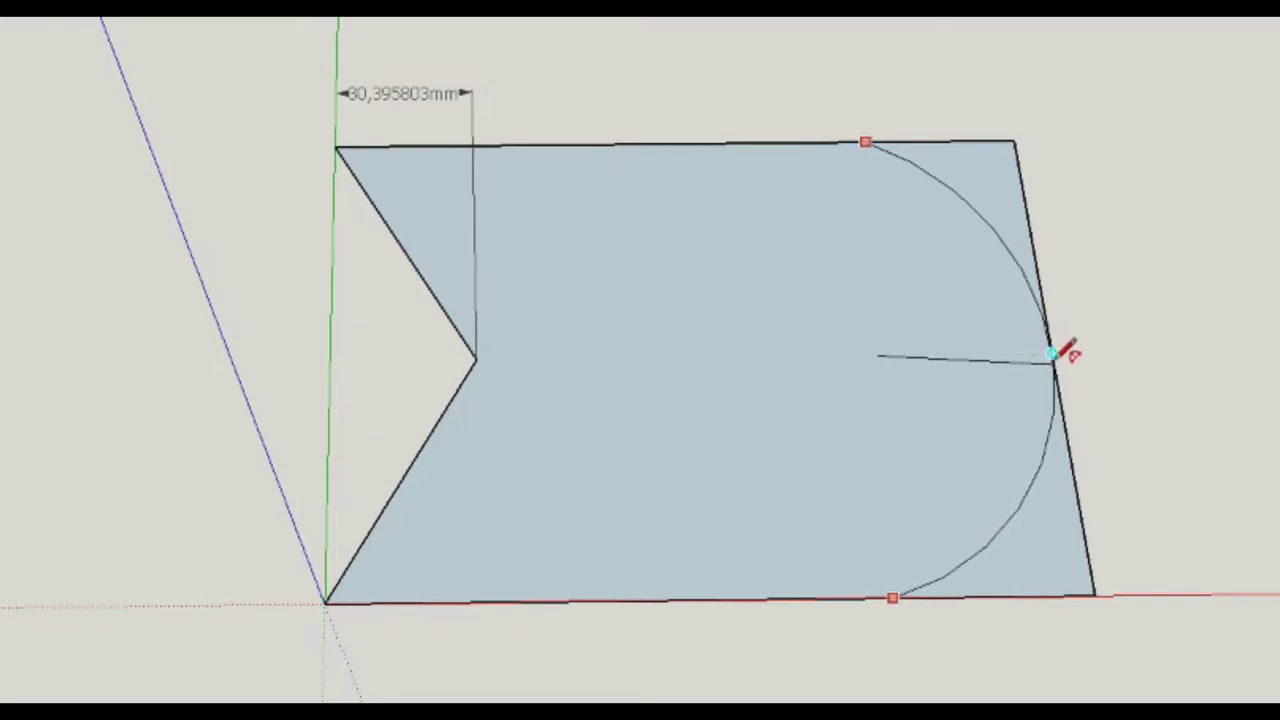
{"action": "left_click", "coordinate": [1052, 354]}
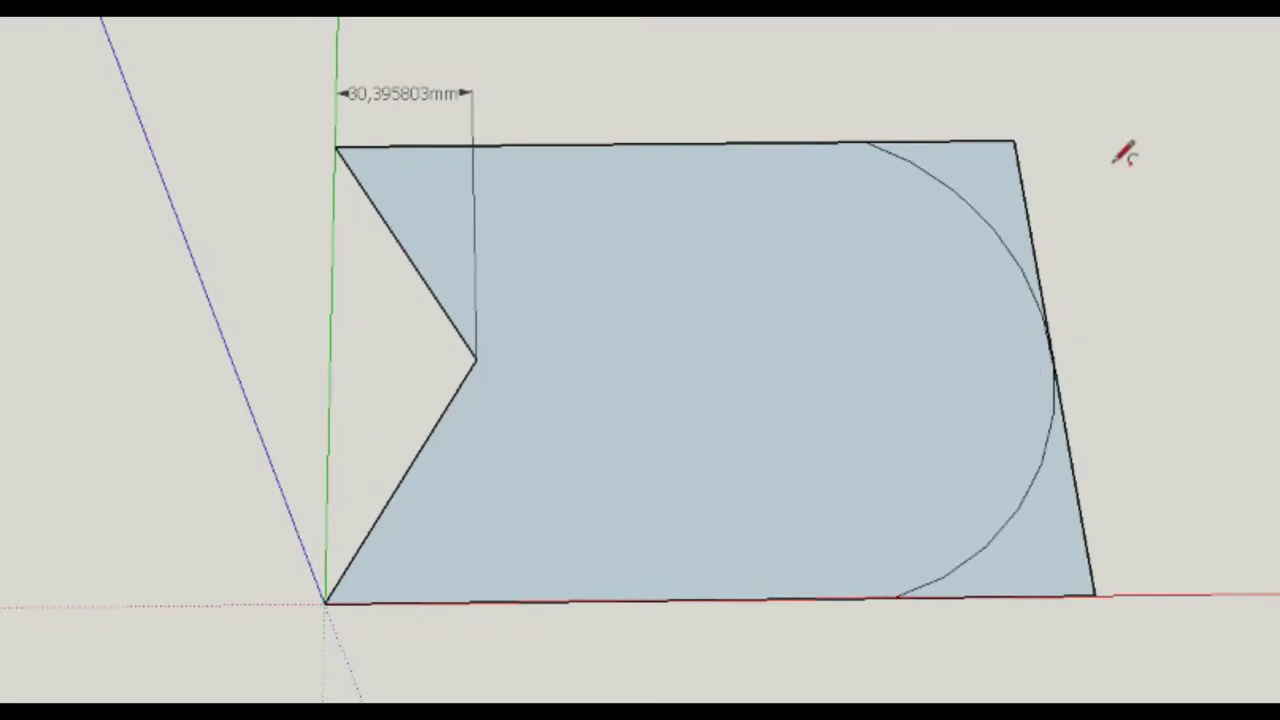
Step: Erase the straight edges outside the arc so the end opposite the notch is rounded
{"action": "mouse_move", "coordinate": [1123, 145]}
{"action": "middle_mouse_down"}
{"action": "mouse_move", "coordinate": [1138, 264]}
{"action": "mouse_move", "coordinate": [1100, 114]}
{"action": "mouse_move", "coordinate": [1123, 200]}
{"action": "mouse_move", "coordinate": [1123, 360]}
{"action": "middle_mouse_up"}
{"action": "key", "text": "l"}
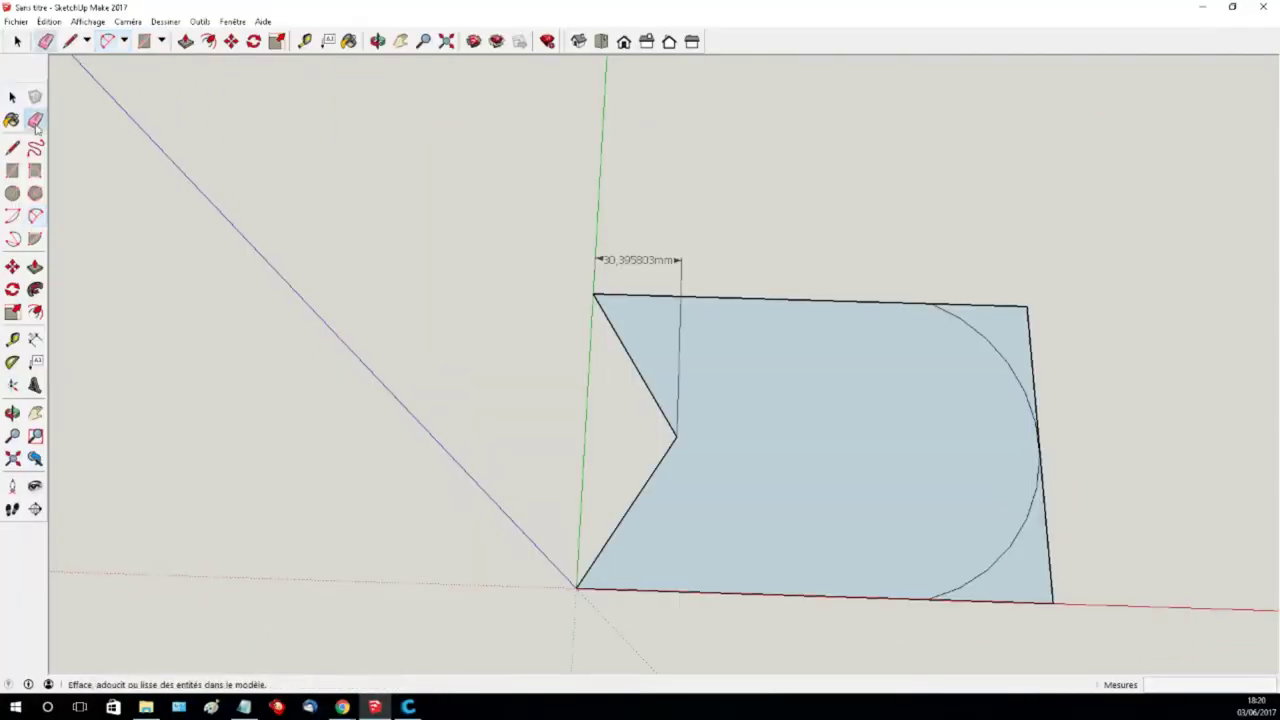
{"action": "key", "text": "e"}
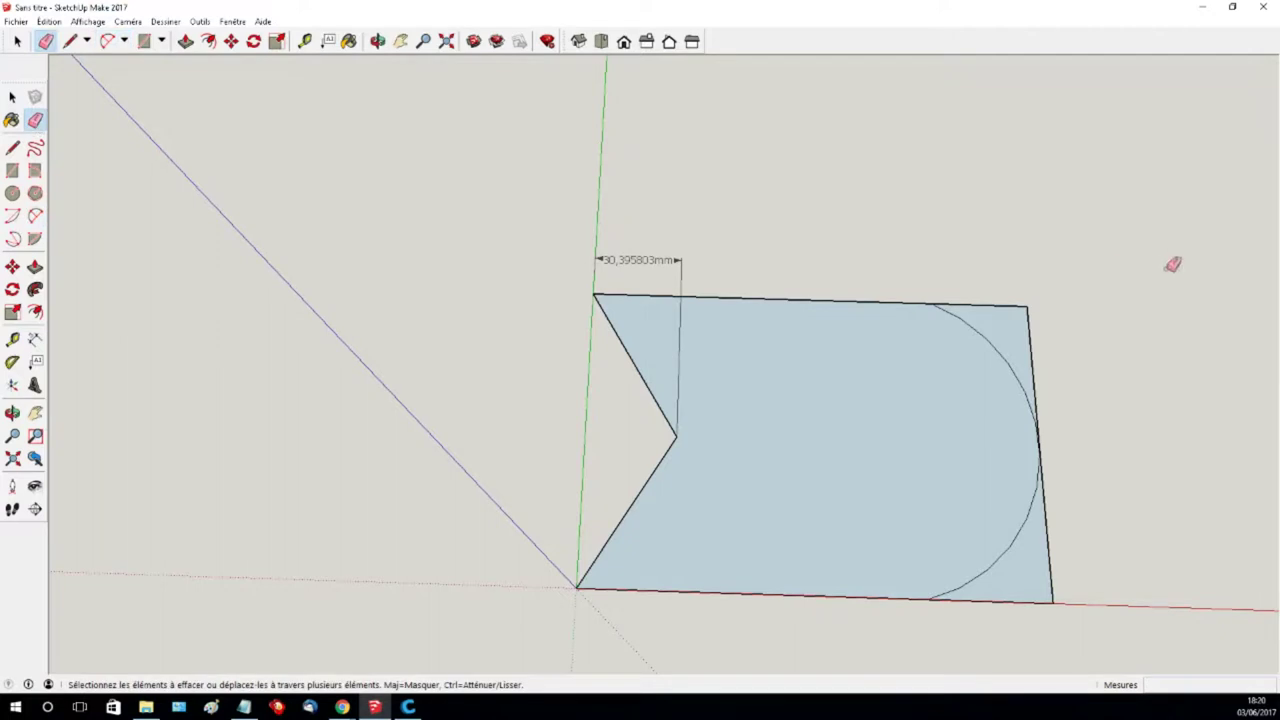
{"action": "left_click", "coordinate": [997, 301]}
{"action": "left_click", "coordinate": [1035, 334]}
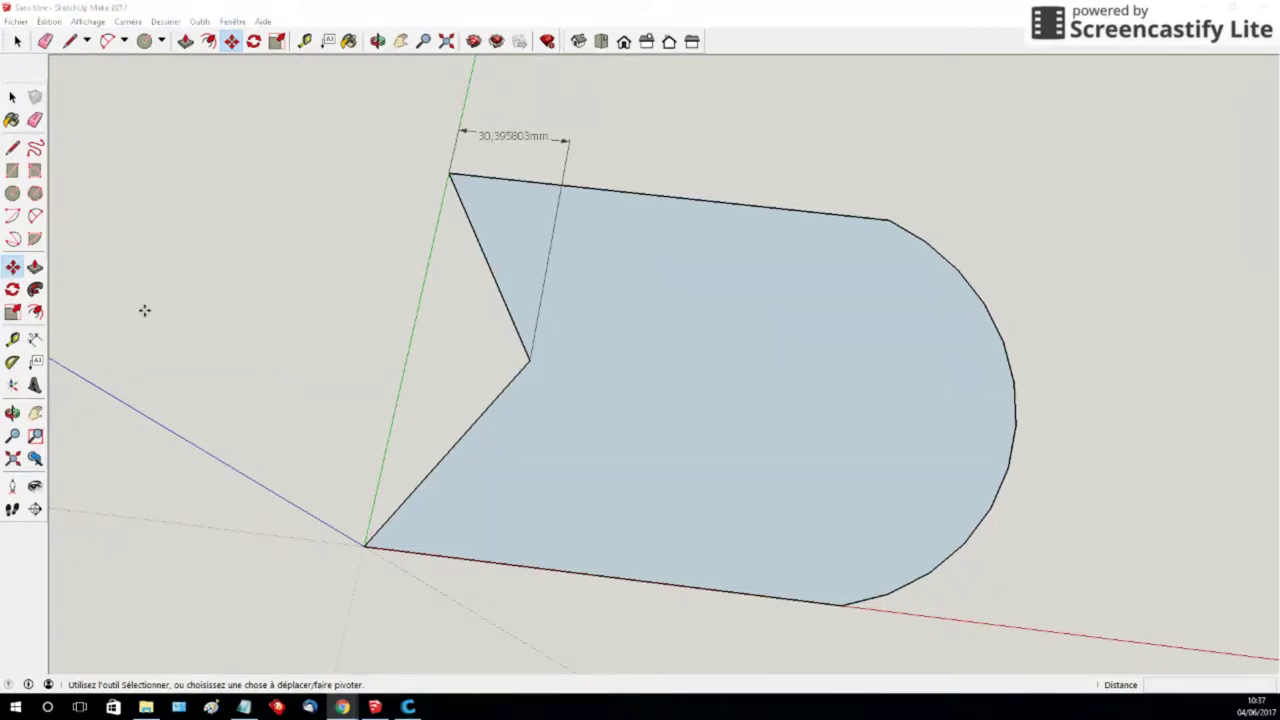
Step: Draw a circle with a 1.5 mm radius on the face, close to the V notch
{"action": "left_click", "coordinate": [11, 194]}
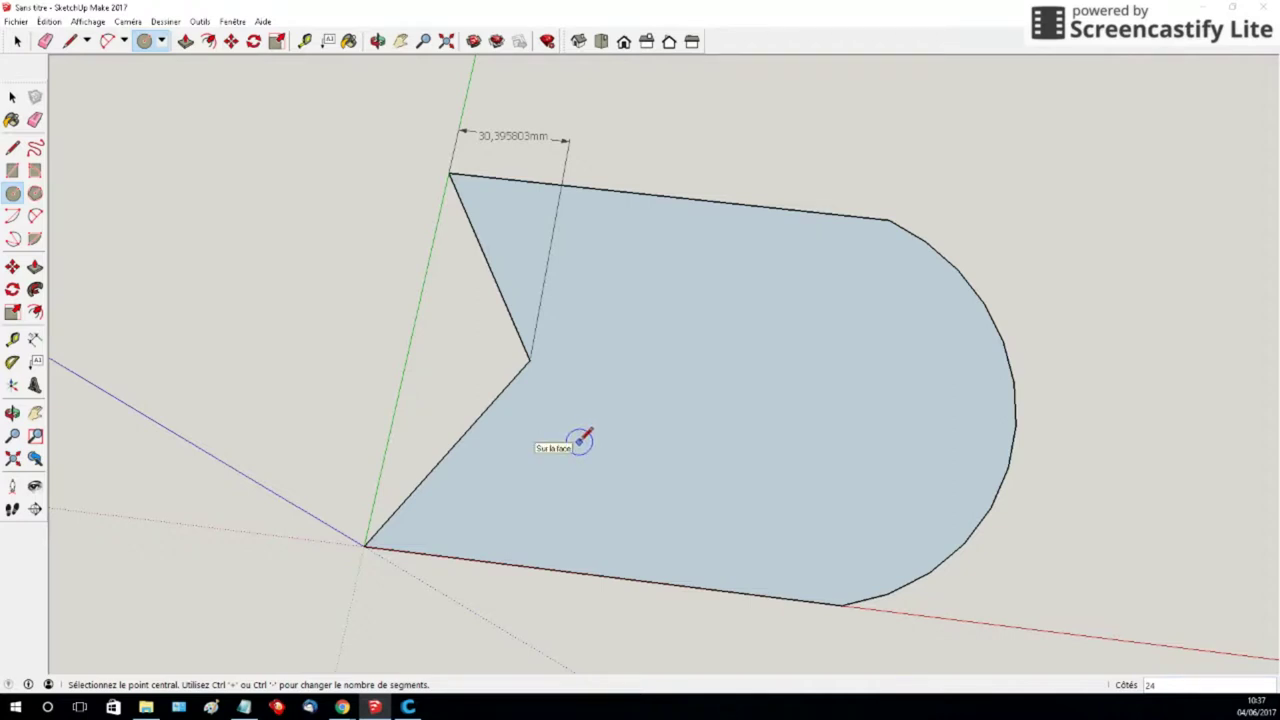
{"action": "left_click", "coordinate": [579, 441]}
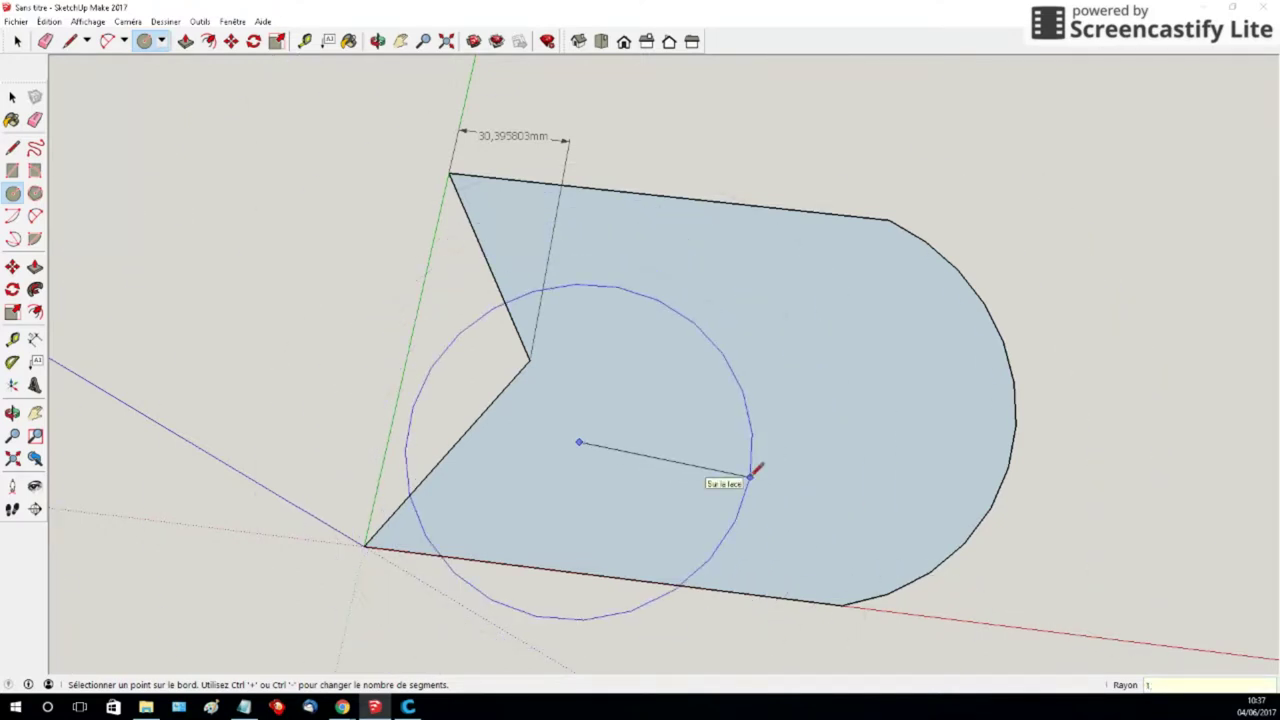
{"action": "key", "text": "Return"}
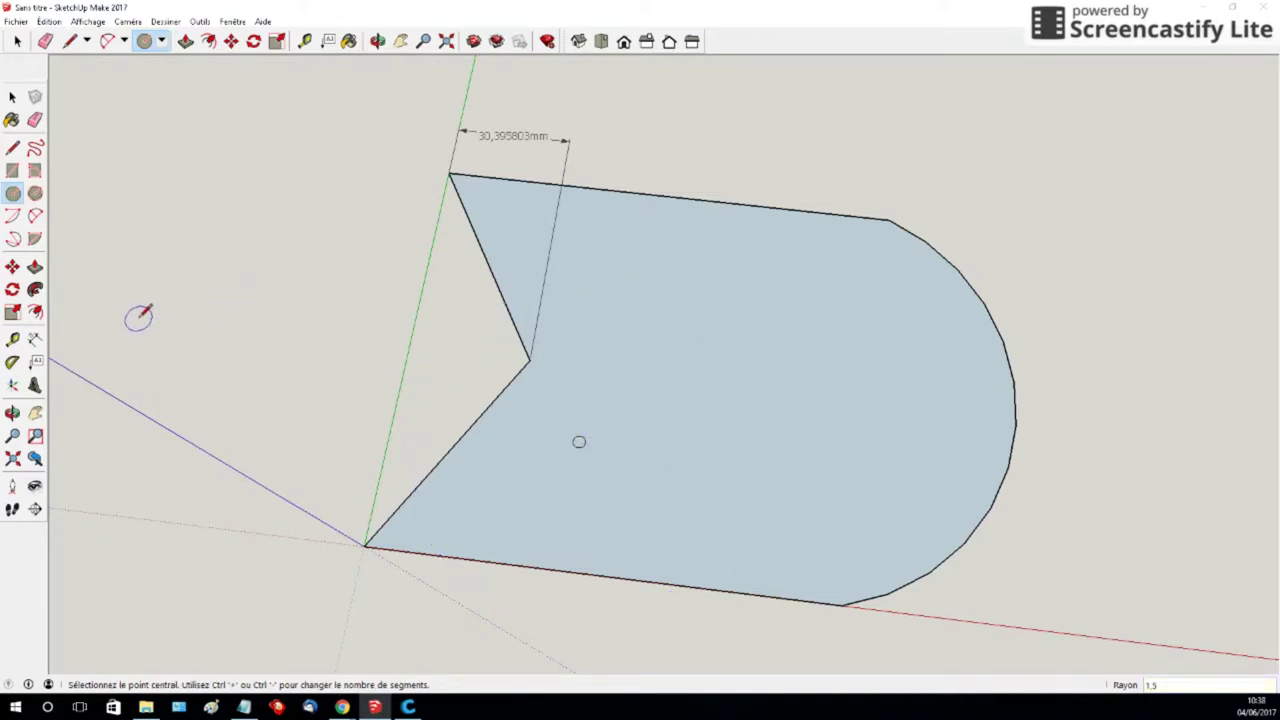
Step: Dimension the perpendicular distance from the small circle's centre to the long edge on the red axis
{"action": "left_click", "coordinate": [35, 342]}
{"action": "scroll", "coordinate": [589, 478], "scroll_direction": "up", "scroll_amount": 4}
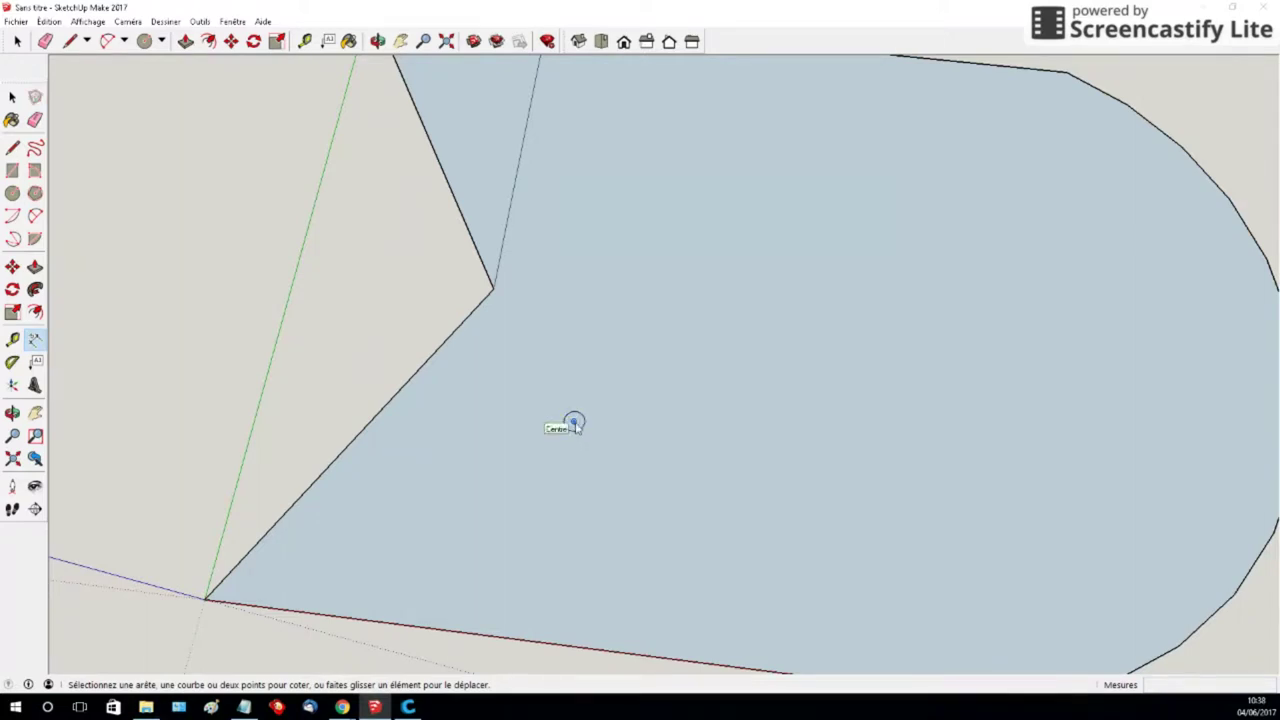
{"action": "left_click", "coordinate": [573, 422]}
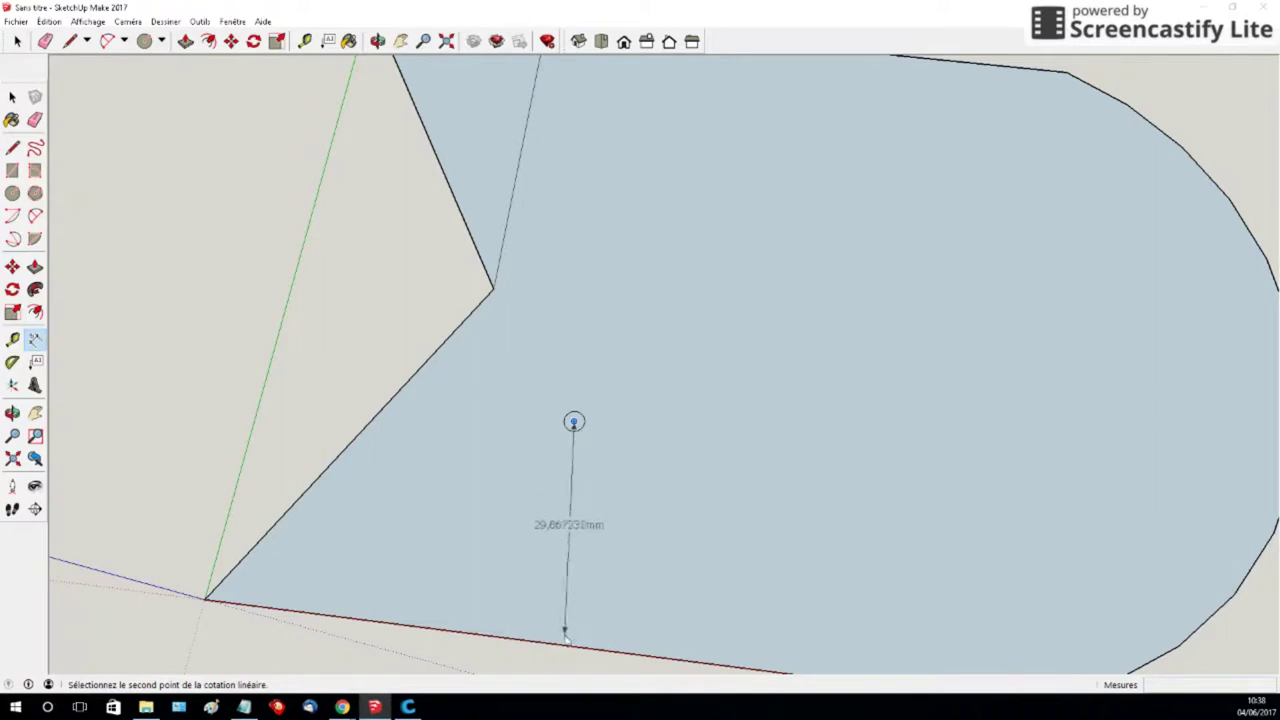
{"action": "left_click", "coordinate": [205, 599]}
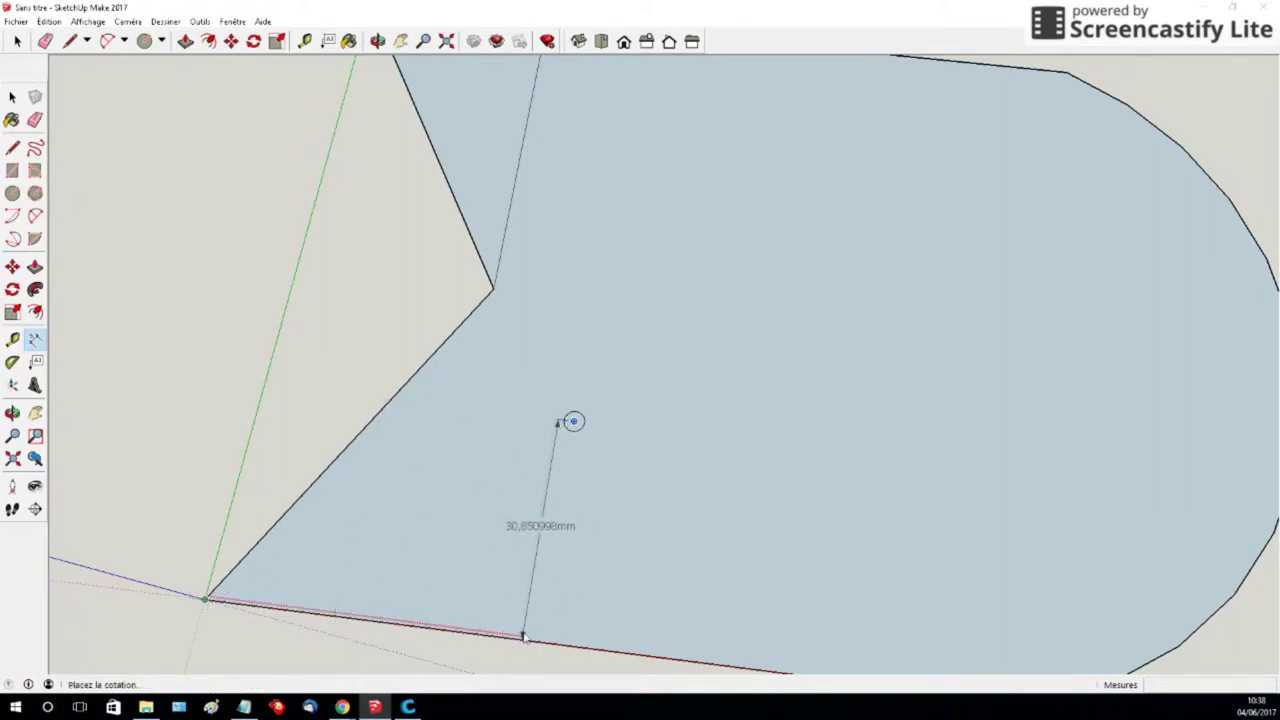
{"action": "left_click", "coordinate": [491, 631]}
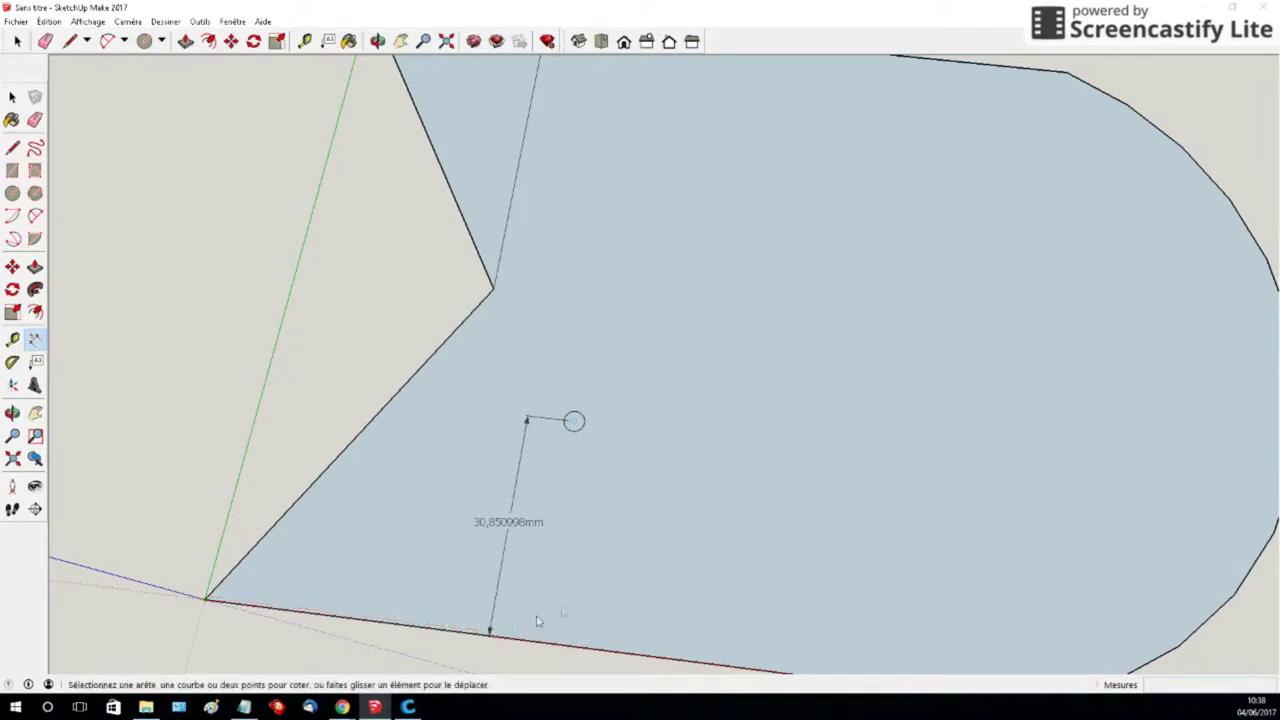
Step: Try to move the small circle by its edge, and undo the change
{"action": "scroll", "coordinate": [614, 490], "scroll_direction": "down", "scroll_amount": 3}
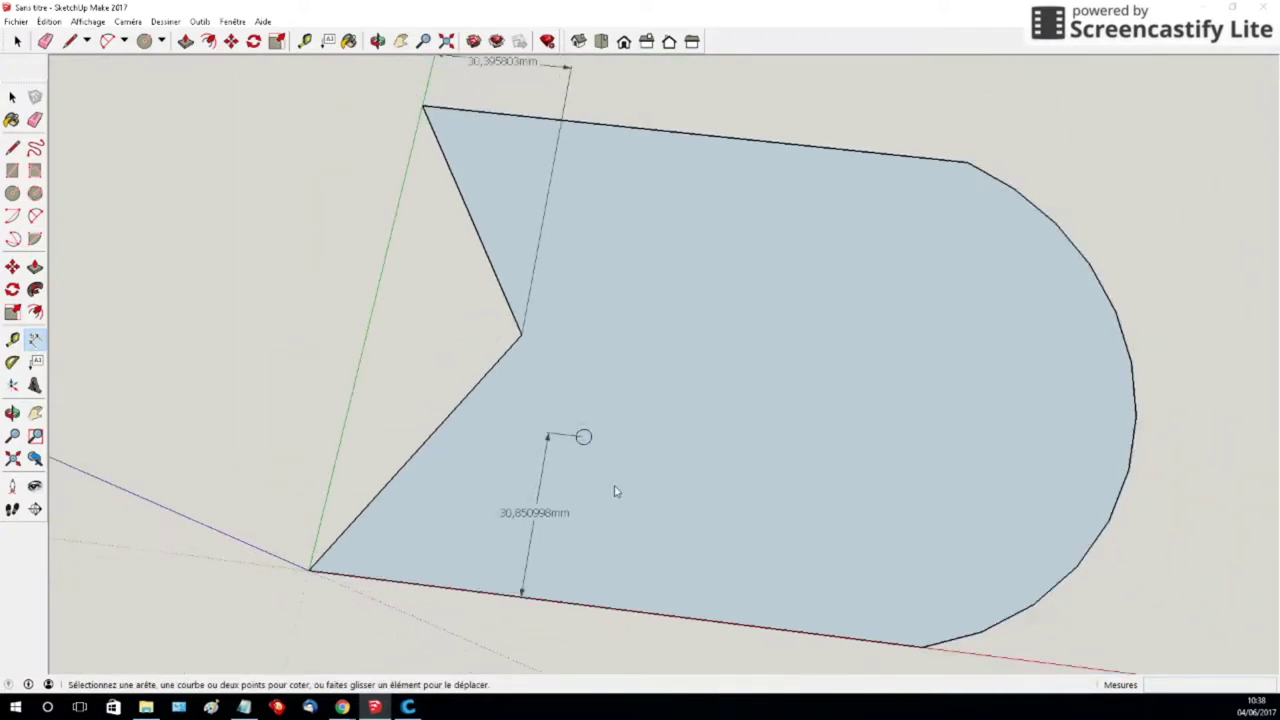
{"action": "scroll", "coordinate": [614, 490], "scroll_direction": "up", "scroll_amount": 1}
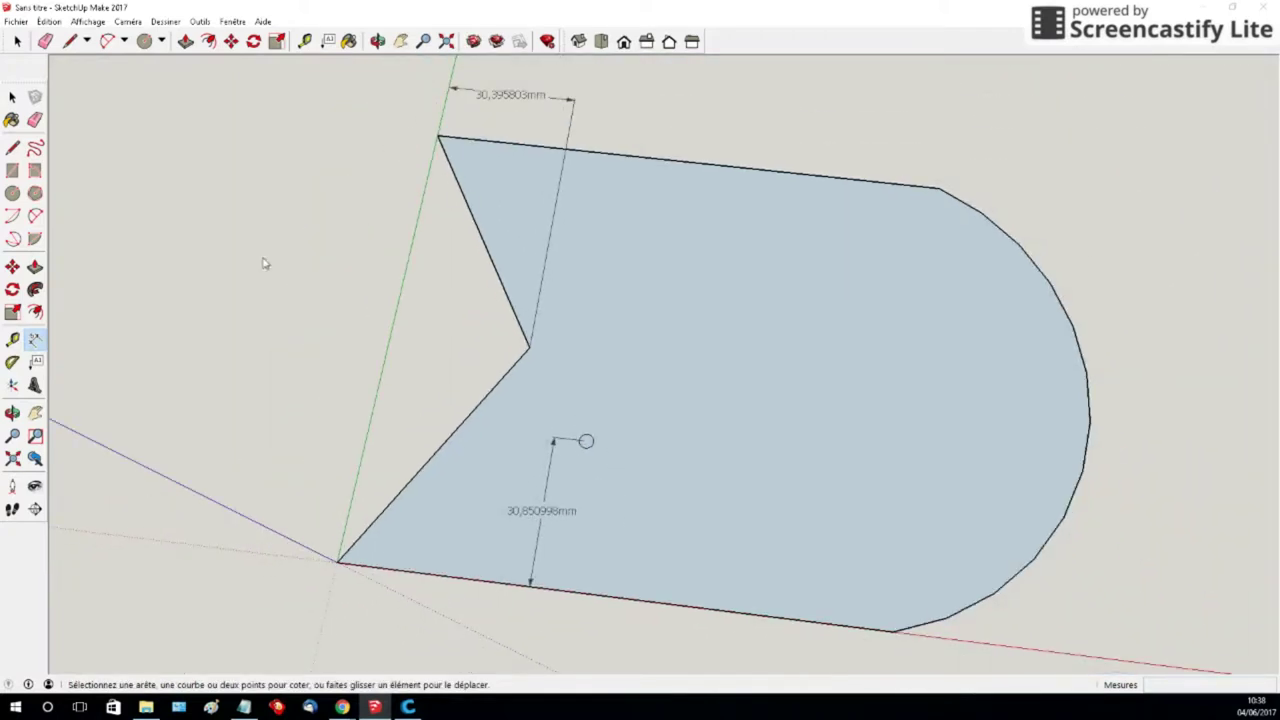
{"action": "left_click", "coordinate": [12, 266]}
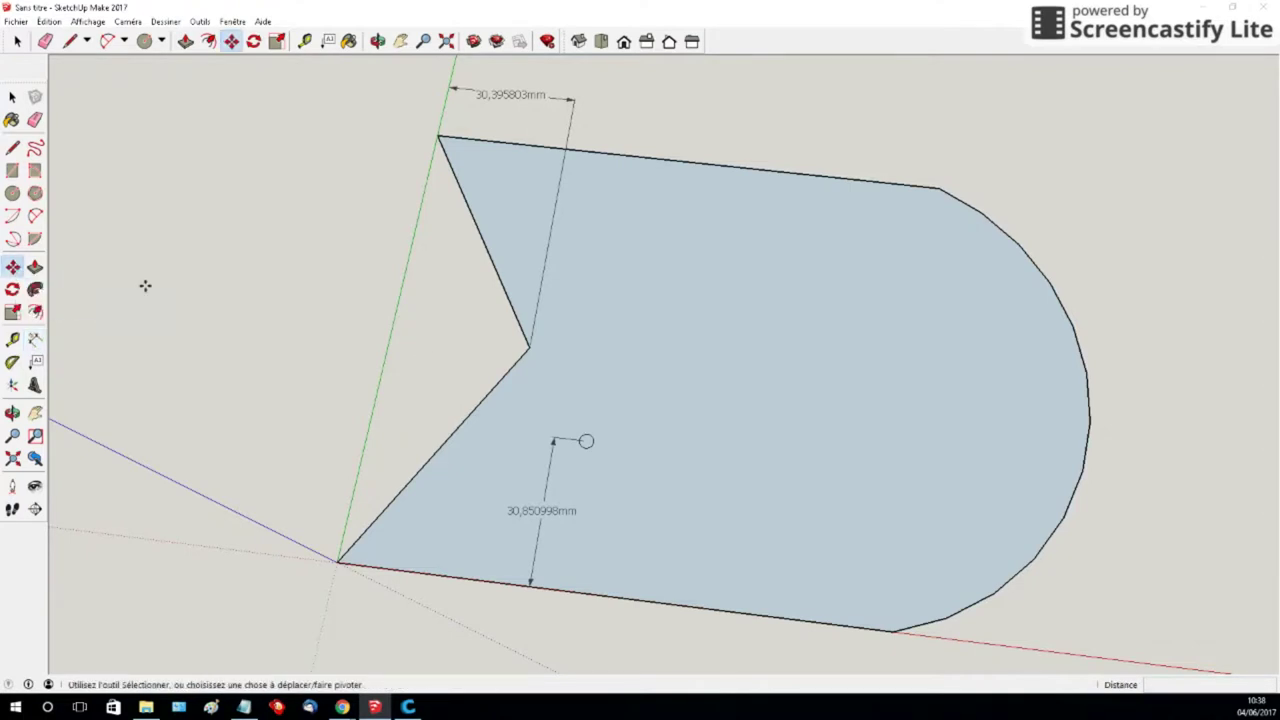
{"action": "scroll", "coordinate": [602, 448], "scroll_direction": "up", "scroll_amount": 3}
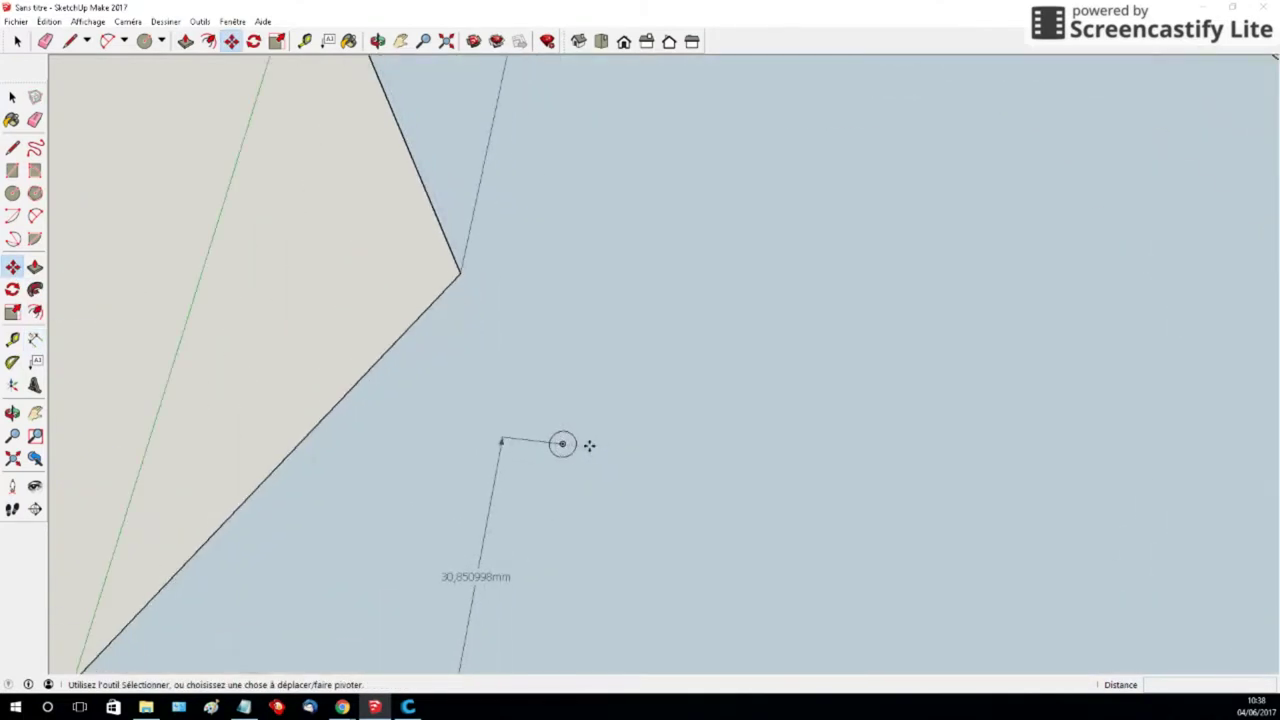
{"action": "scroll", "coordinate": [589, 445], "scroll_direction": "up", "scroll_amount": 1}
{"action": "left_click", "coordinate": [563, 431]}
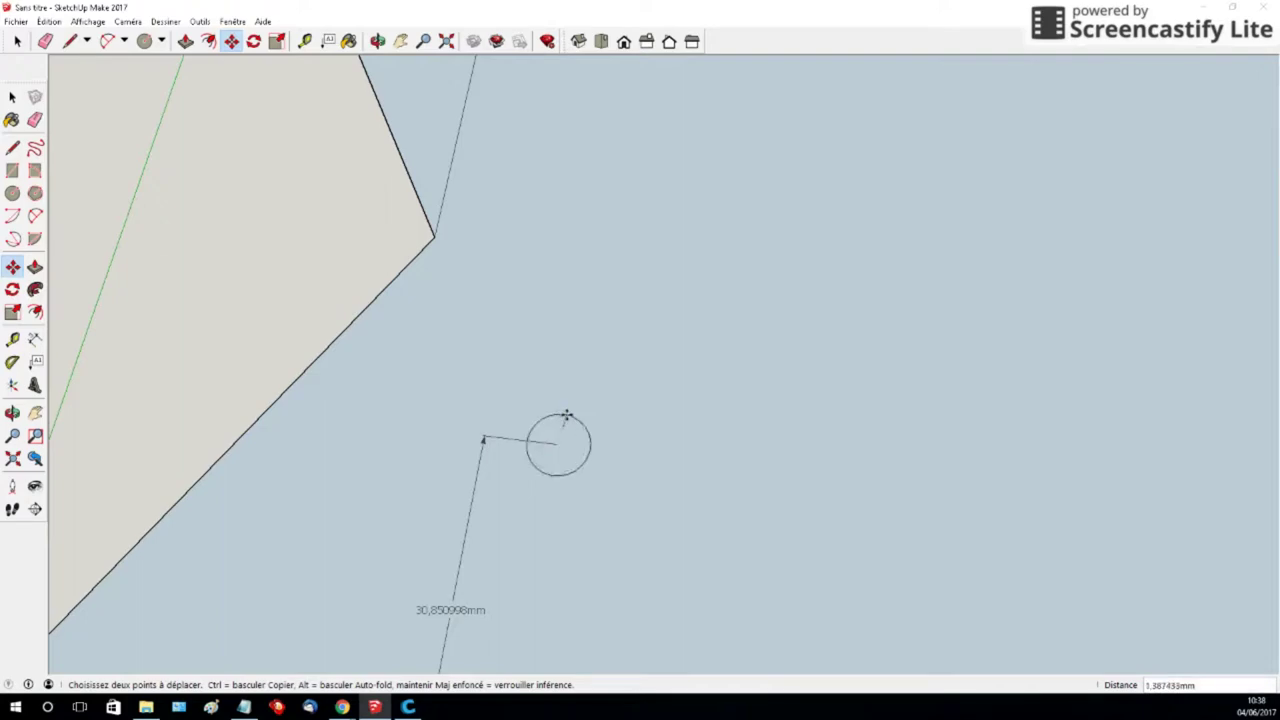
{"action": "left_click", "coordinate": [566, 415]}
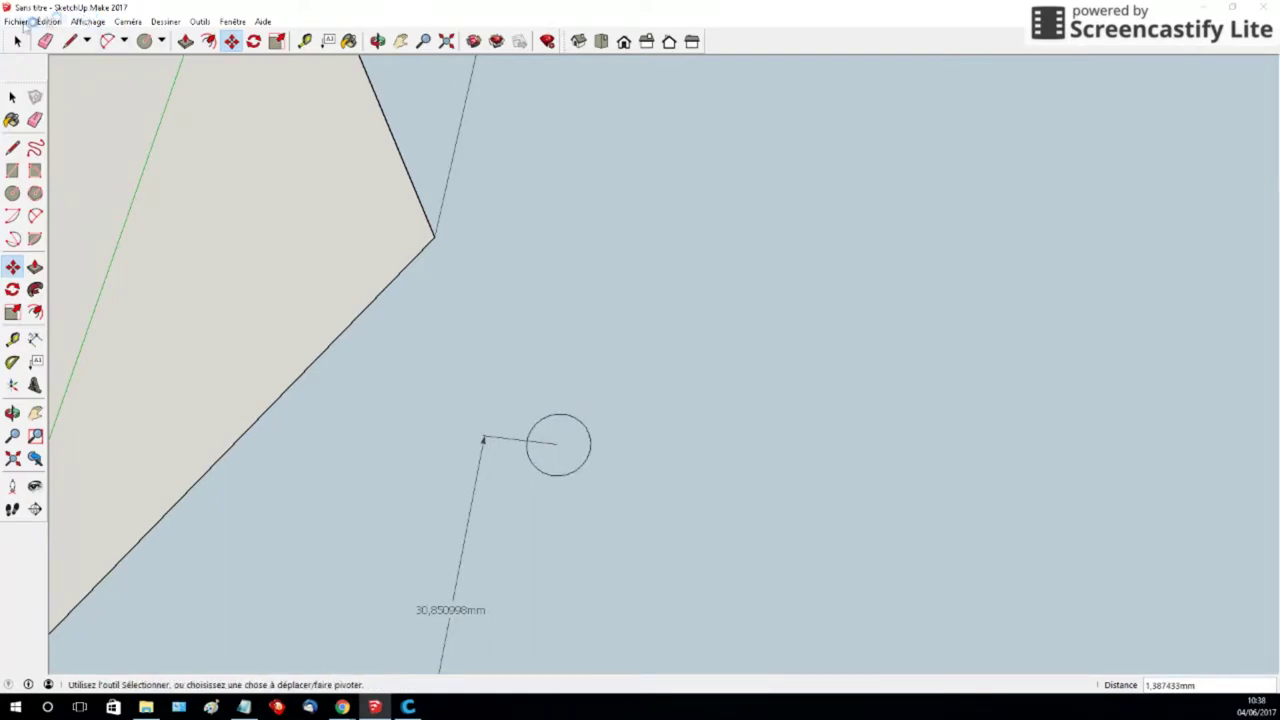
{"action": "left_click", "coordinate": [44, 22]}
{"action": "left_click", "coordinate": [80, 37]}
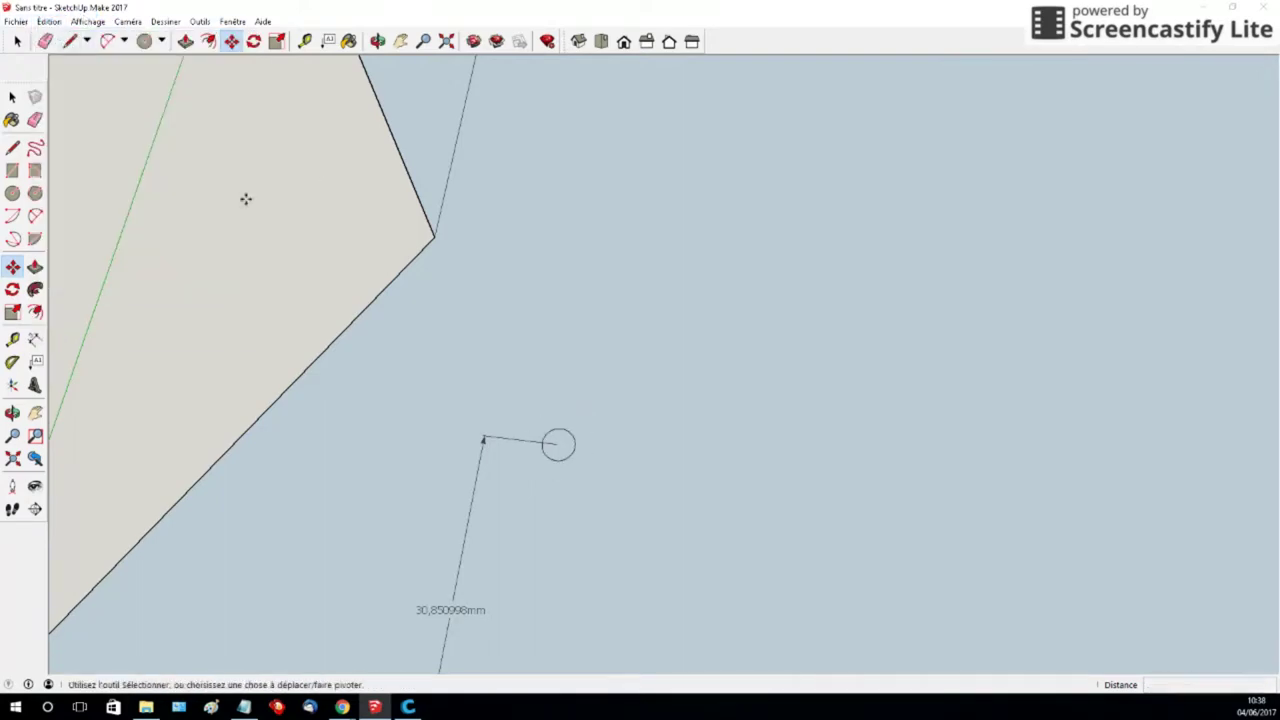
Step: Move the small circle by its centre along the green axis to about 38.74 mm from the long edge on the red axis
{"action": "left_click", "coordinate": [558, 445]}
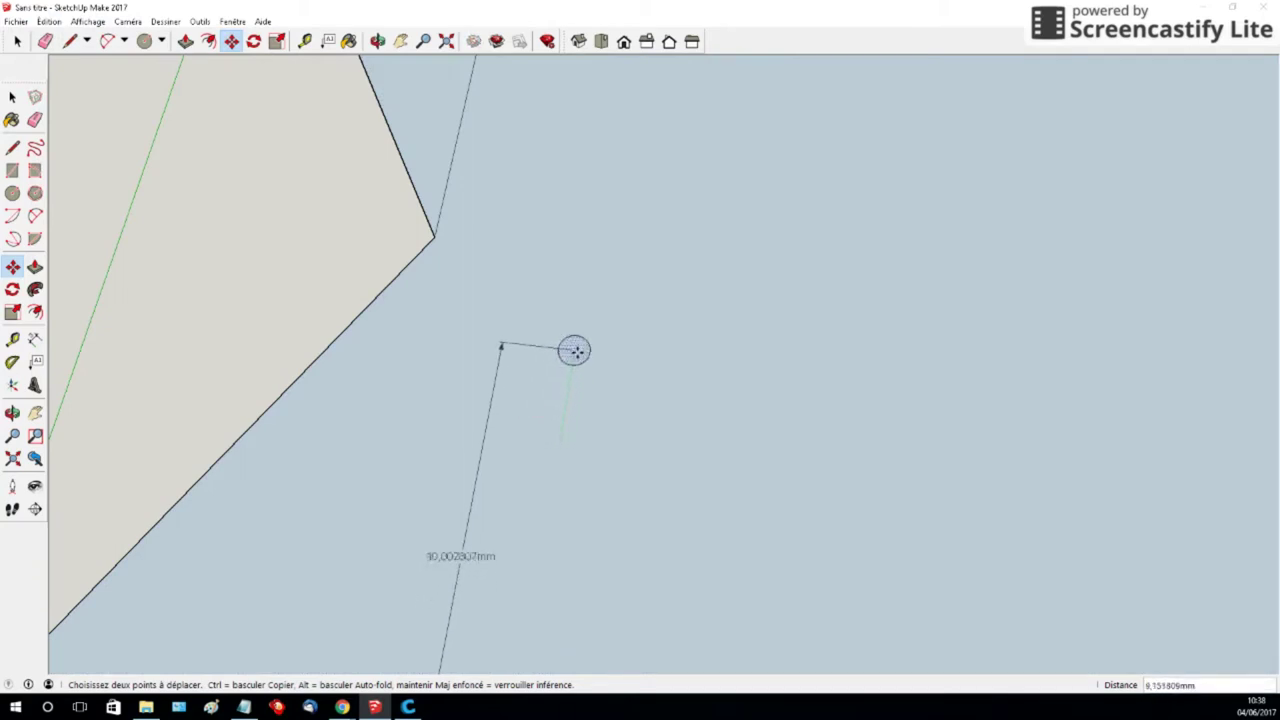
{"action": "scroll", "coordinate": [579, 440], "scroll_direction": "down", "scroll_amount": 3}
{"action": "left_click", "coordinate": [580, 452]}
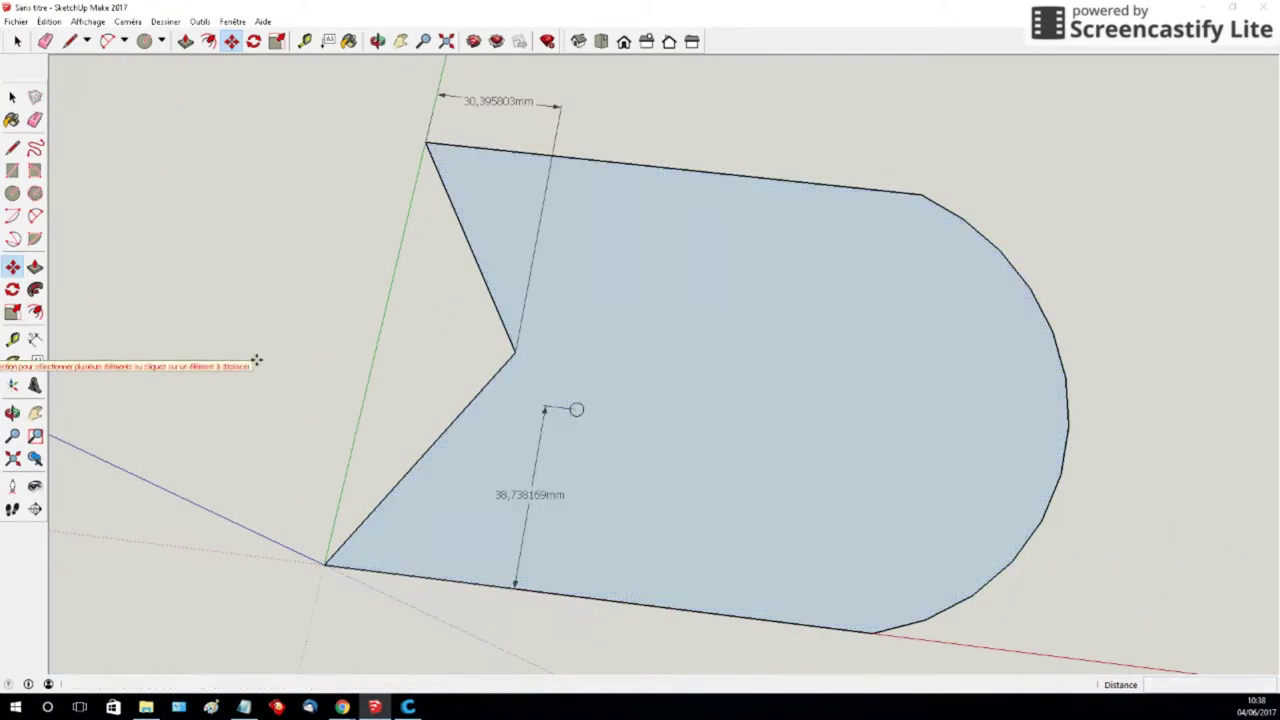
Step: Draw a second circle with a 1.5 mm radius, aligned with the first circle's centre along the red axis, farther from the notch
{"action": "left_click", "coordinate": [12, 193]}
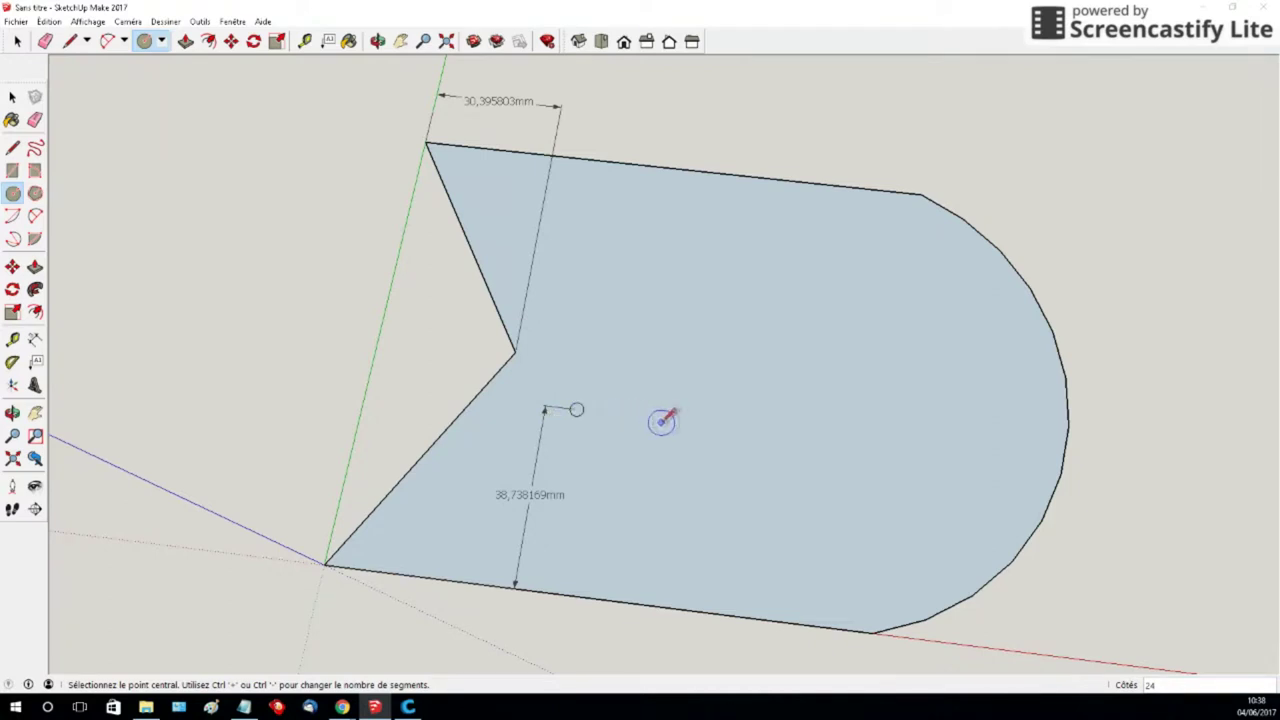
{"action": "scroll", "coordinate": [655, 433], "scroll_direction": "up", "scroll_amount": 3}
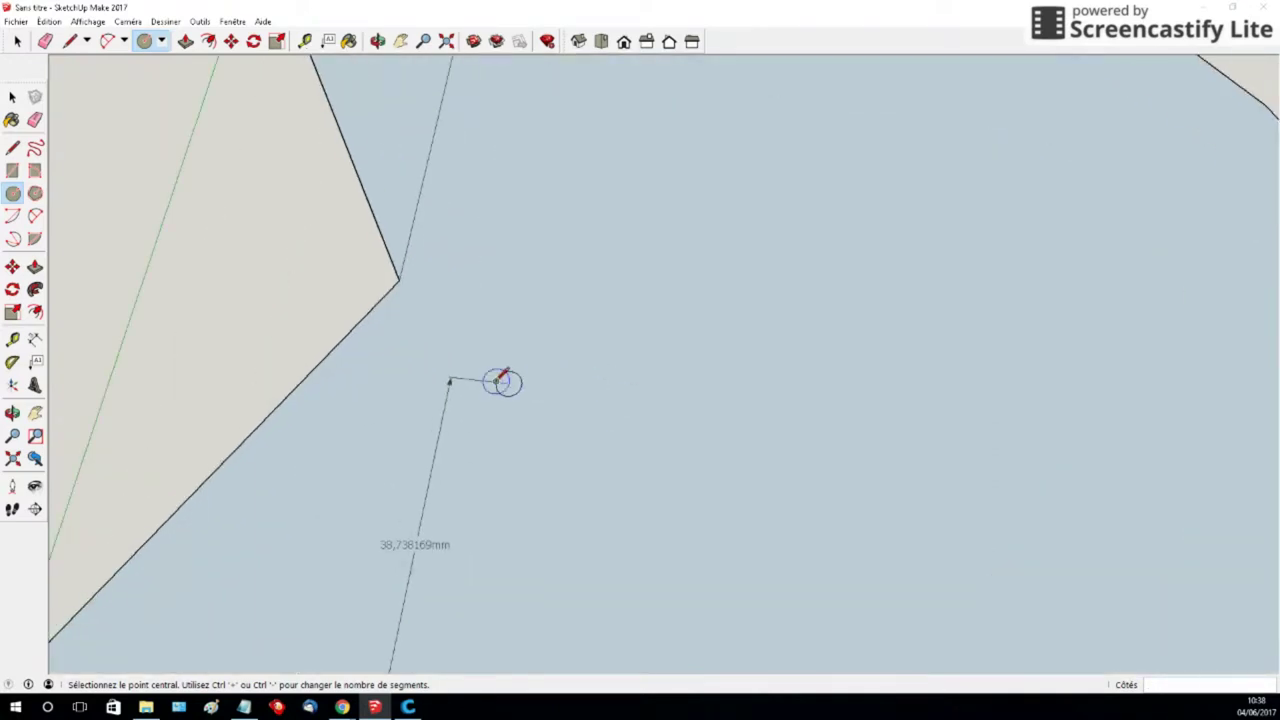
{"action": "left_click", "coordinate": [652, 399]}
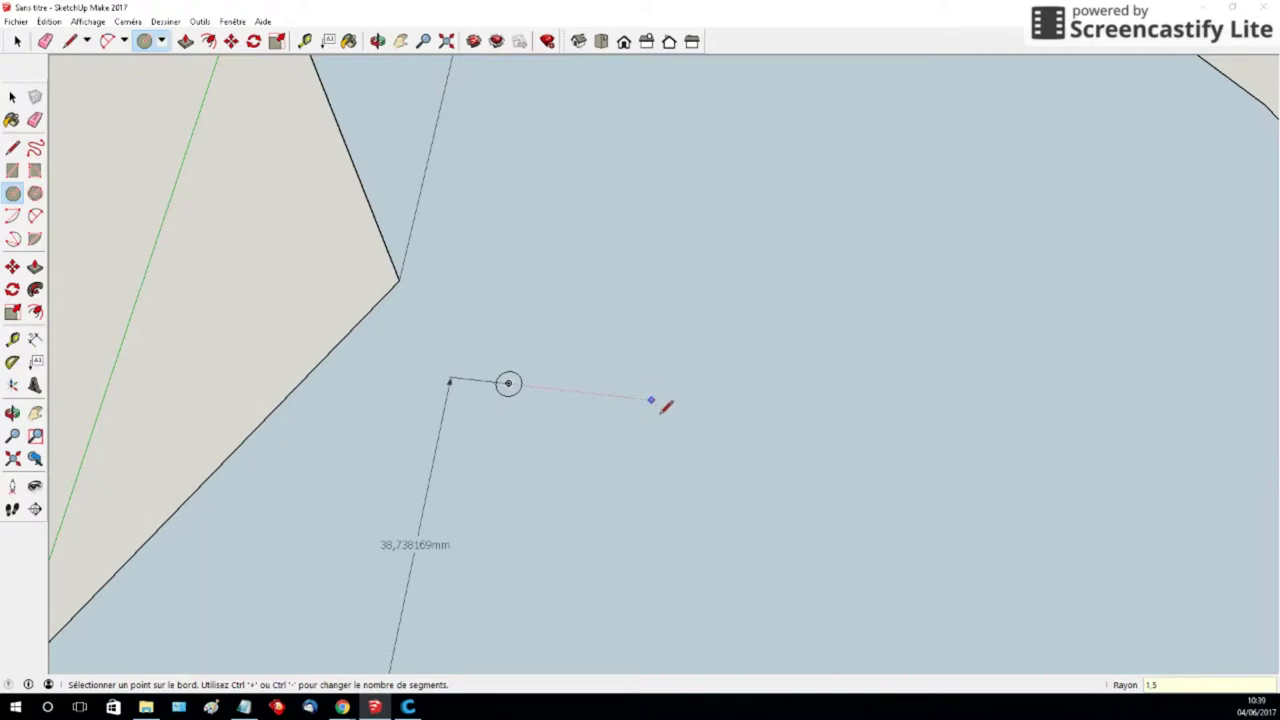
{"action": "key", "text": "Return"}
{"action": "scroll", "coordinate": [700, 405], "scroll_direction": "up", "scroll_amount": 2}
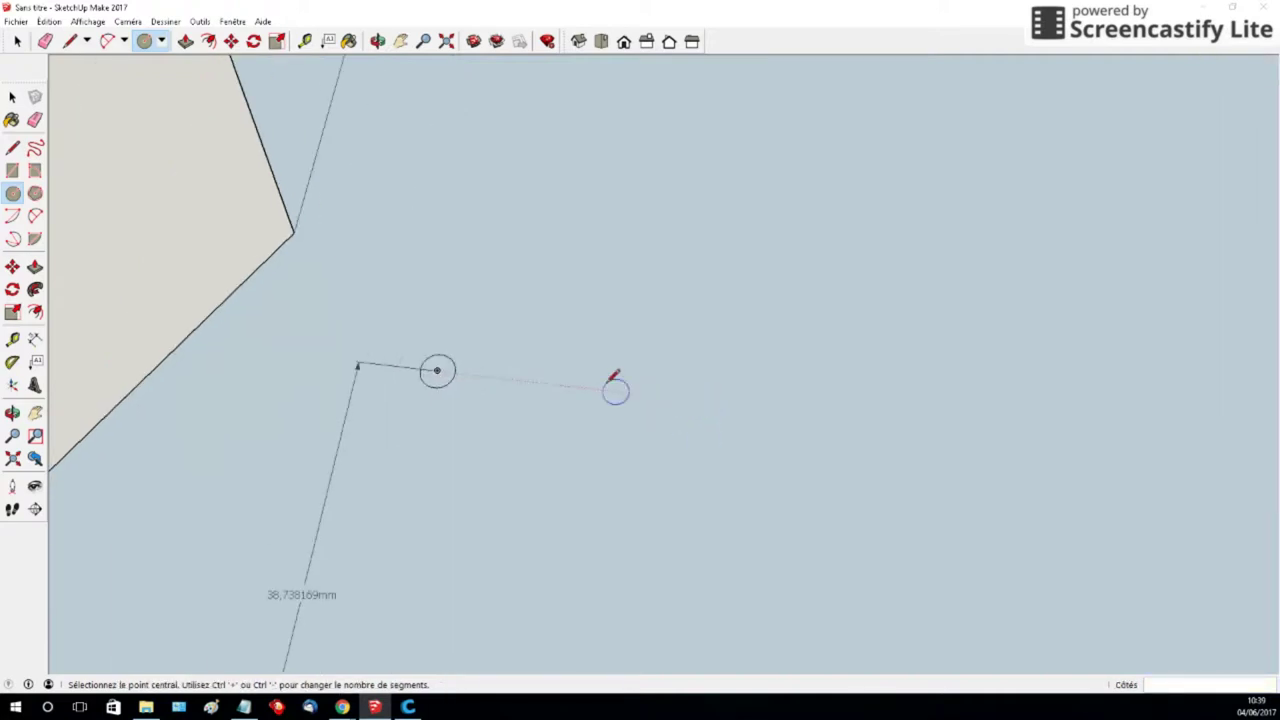
{"action": "left_click", "coordinate": [585, 385]}
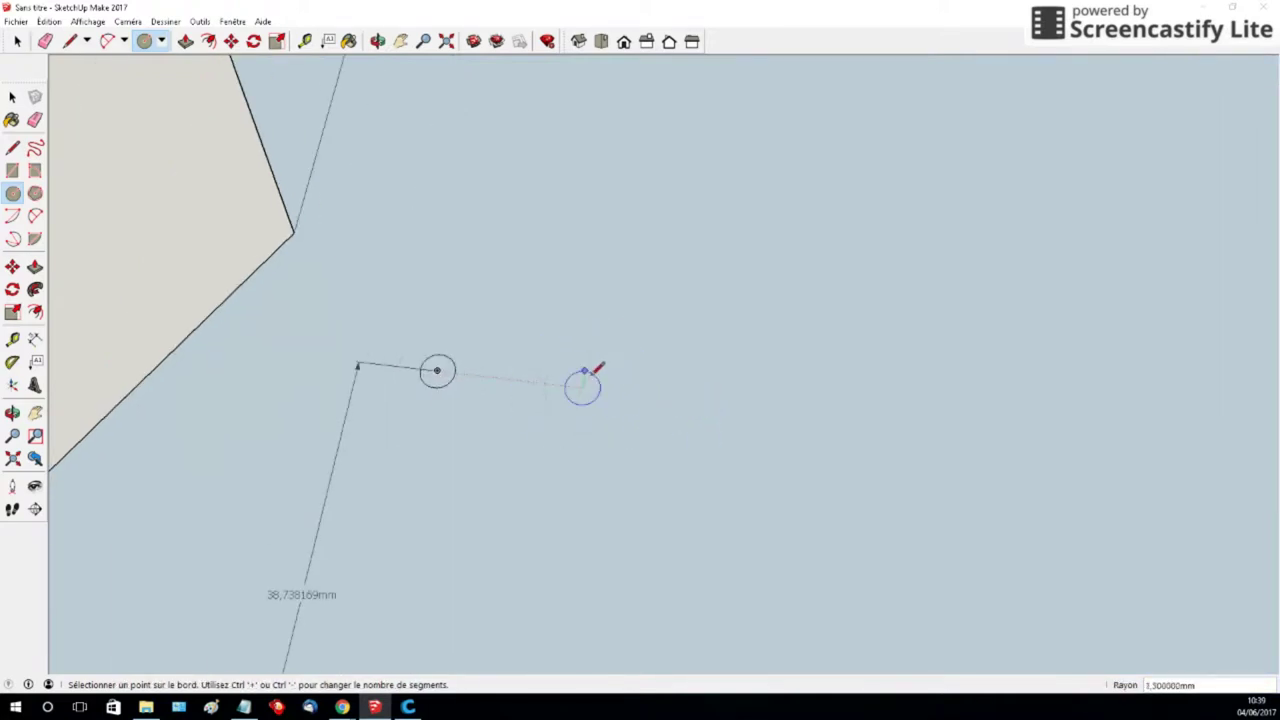
{"action": "left_click", "coordinate": [590, 369]}
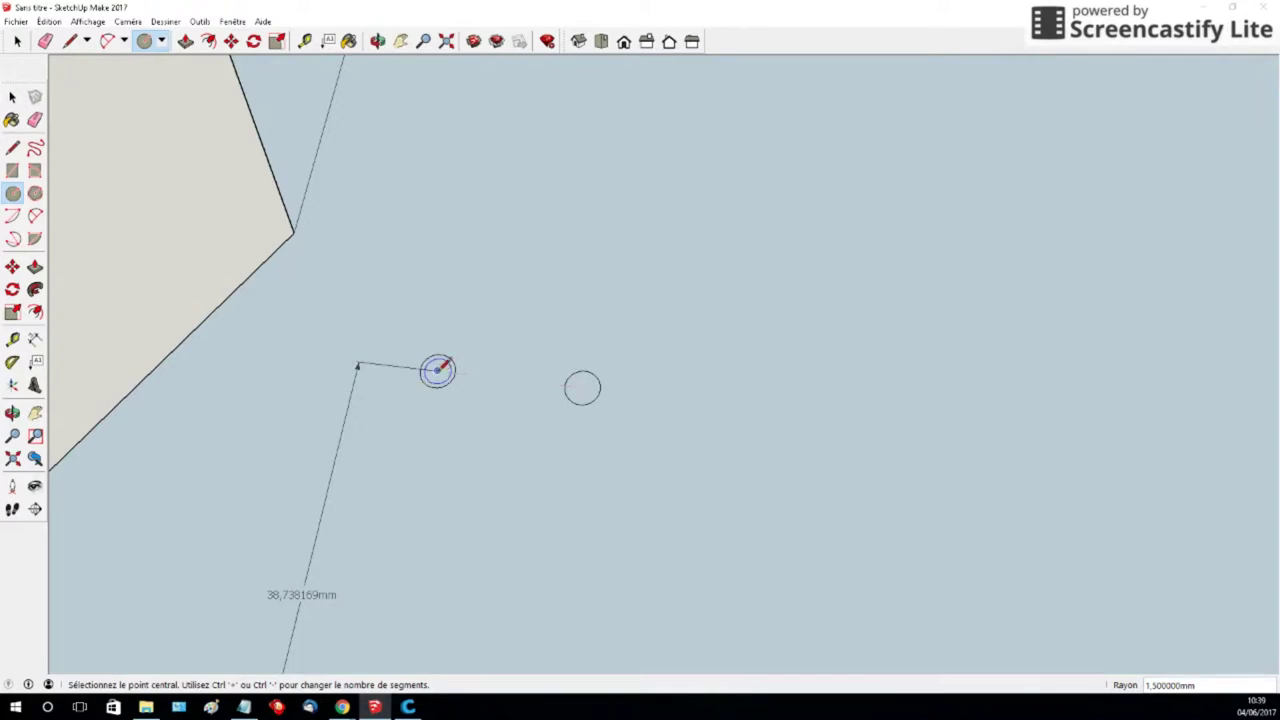
Step: Draw two circles with a 1.45 mm radius, each aligned along the green axis with the centre of one 1.5 mm circle
{"action": "left_click", "coordinate": [598, 292]}
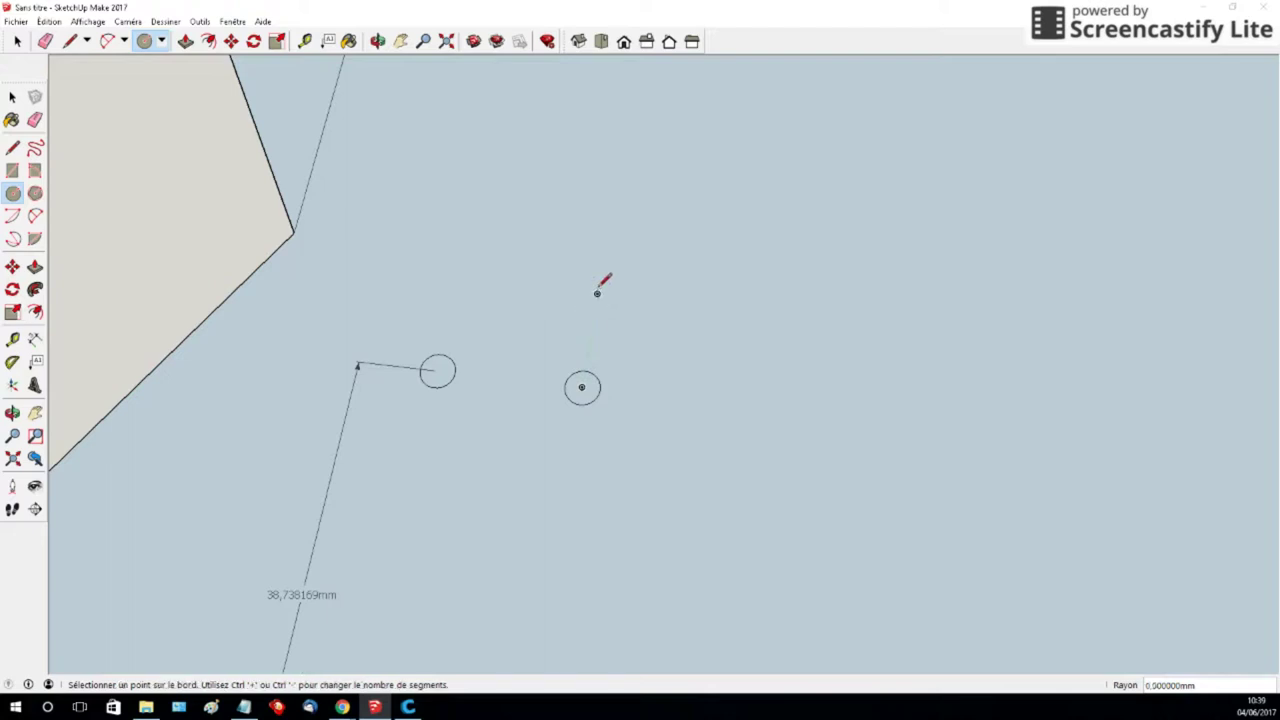
{"action": "type", "text": "1,45"}
{"action": "key", "text": "Return"}
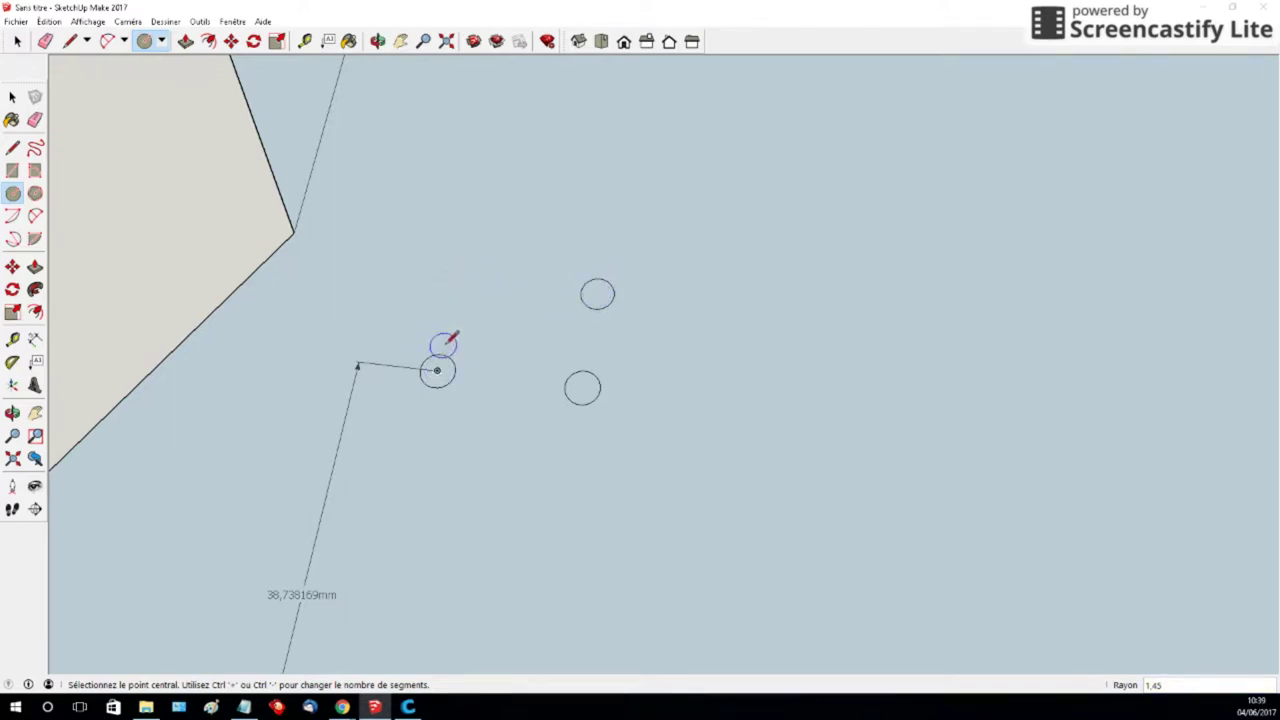
{"action": "left_click", "coordinate": [458, 272]}
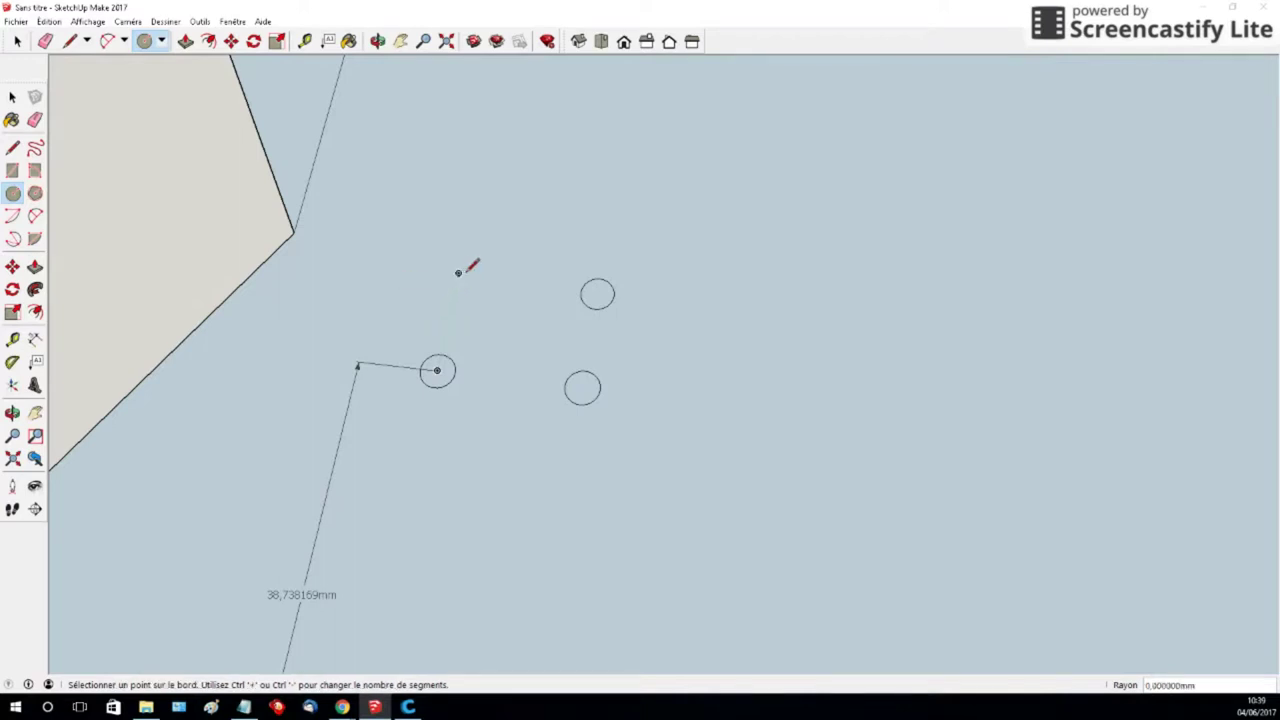
{"action": "left_click", "coordinate": [469, 254]}
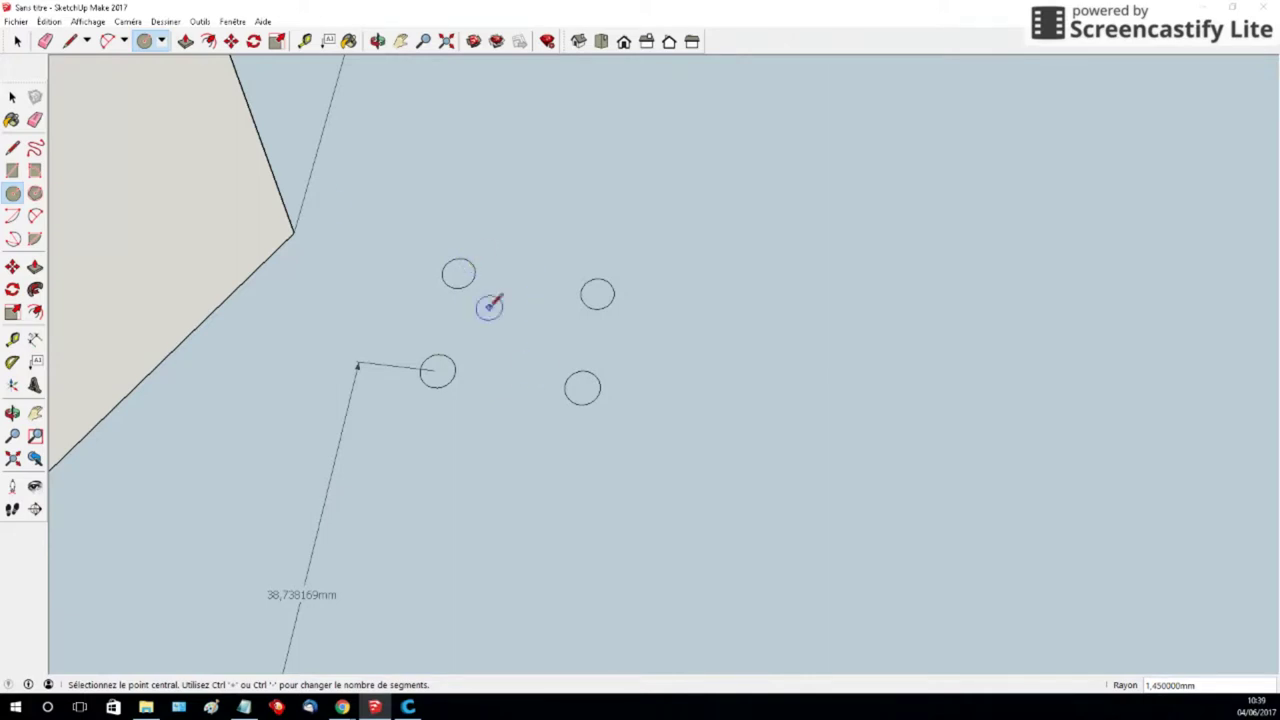
Step: Dimension the centre distance between the 1.5 mm and 1.45 mm circles nearest the notch, along the green axis
{"action": "left_click", "coordinate": [36, 340]}
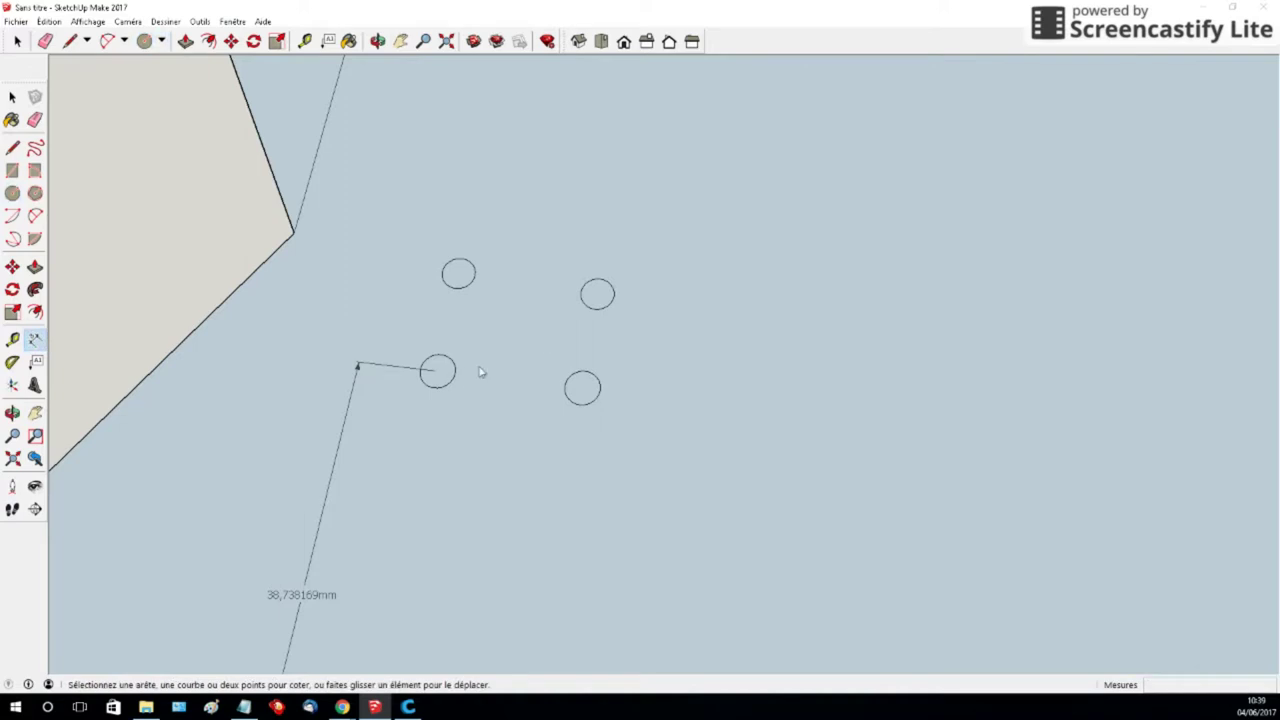
{"action": "left_click", "coordinate": [439, 372]}
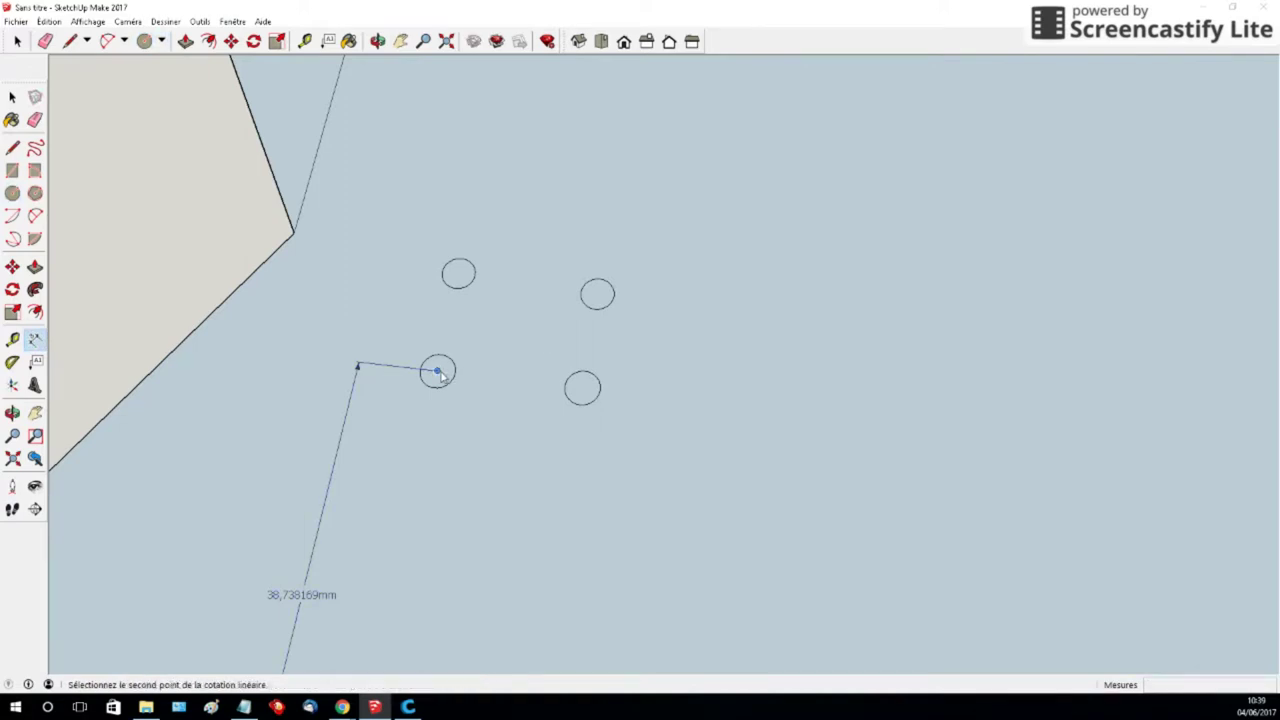
{"action": "left_click", "coordinate": [458, 274]}
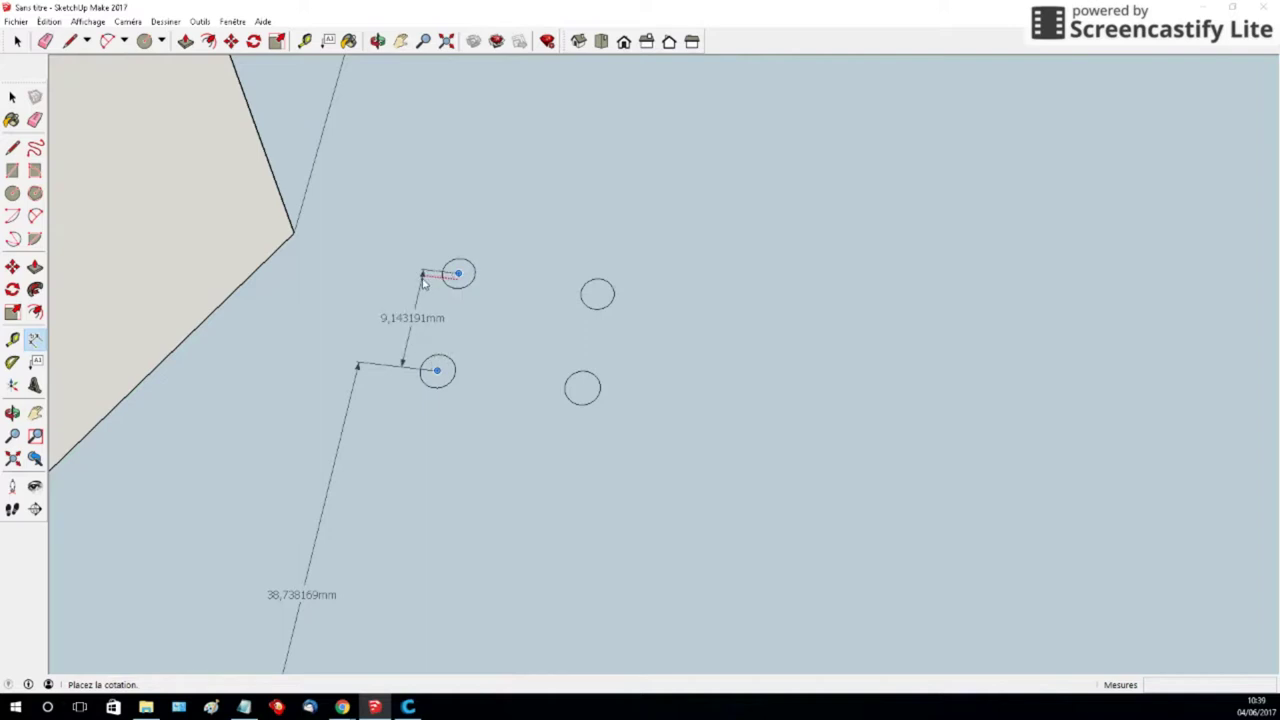
{"action": "left_click", "coordinate": [423, 284]}
Step: Dimension the centre distance between the two 1.45 mm circles along the red axis
{"action": "left_click", "coordinate": [458, 273]}
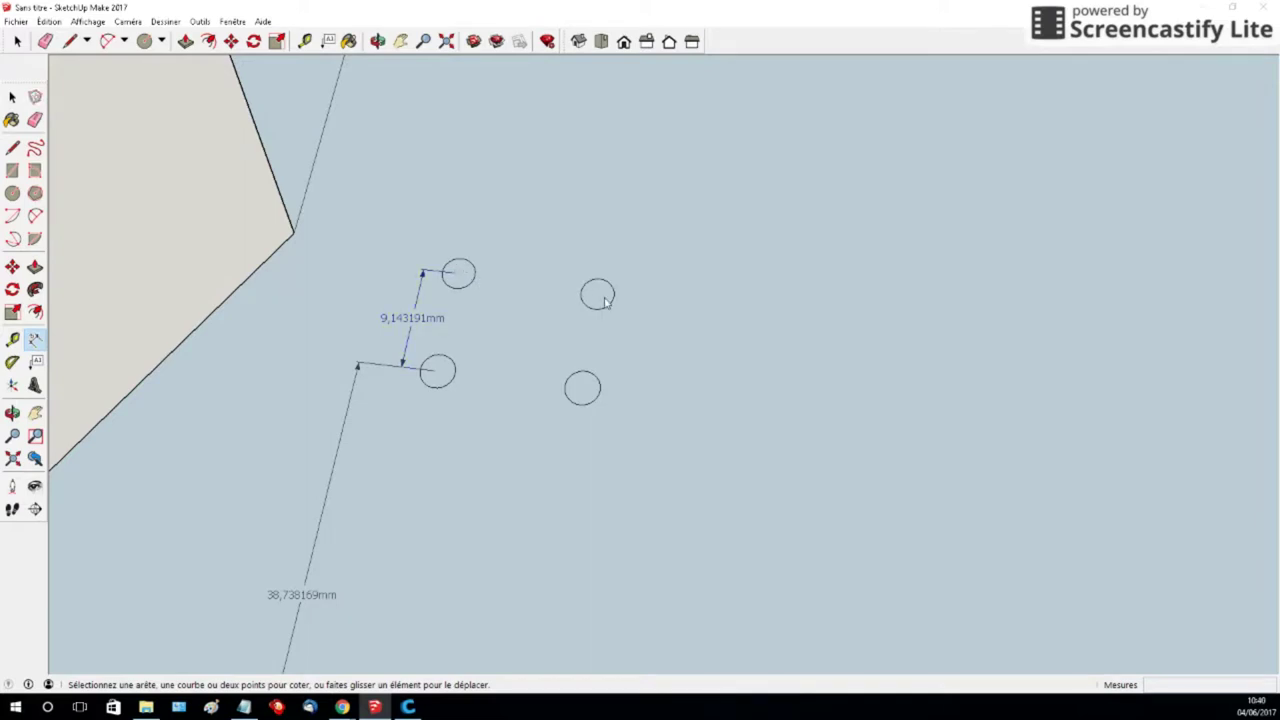
{"action": "left_click", "coordinate": [458, 273]}
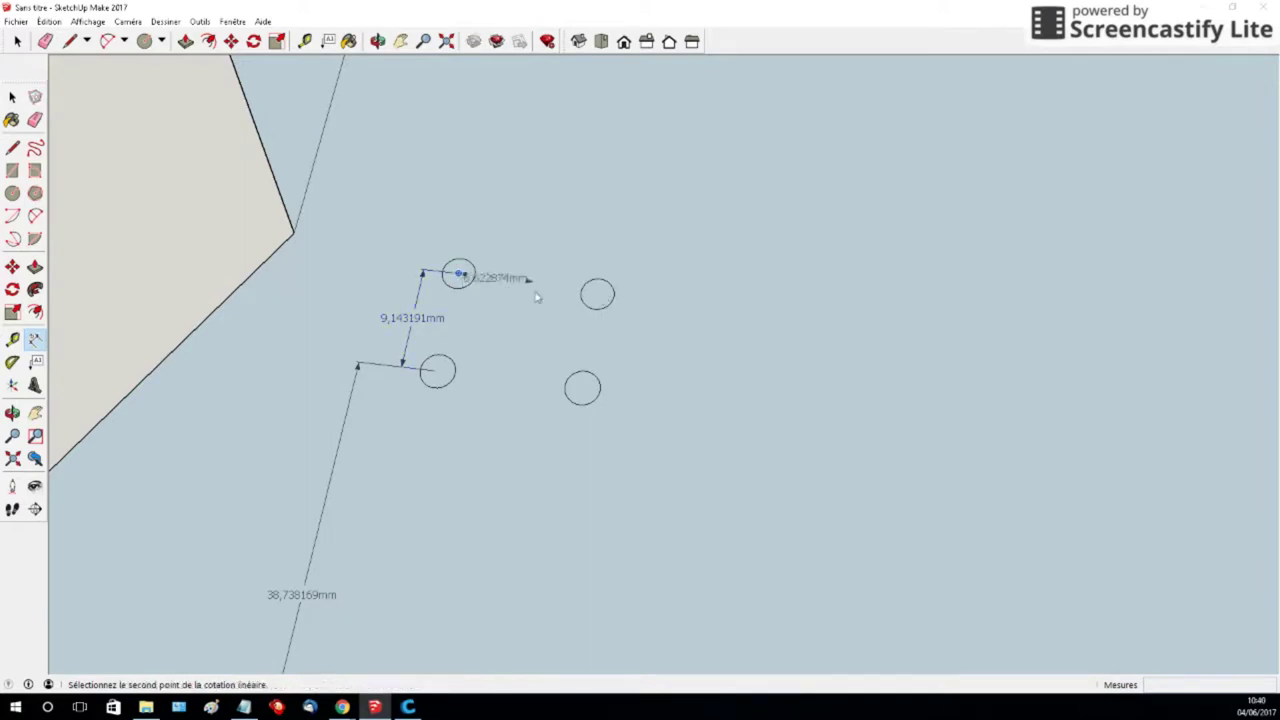
{"action": "left_click", "coordinate": [597, 294]}
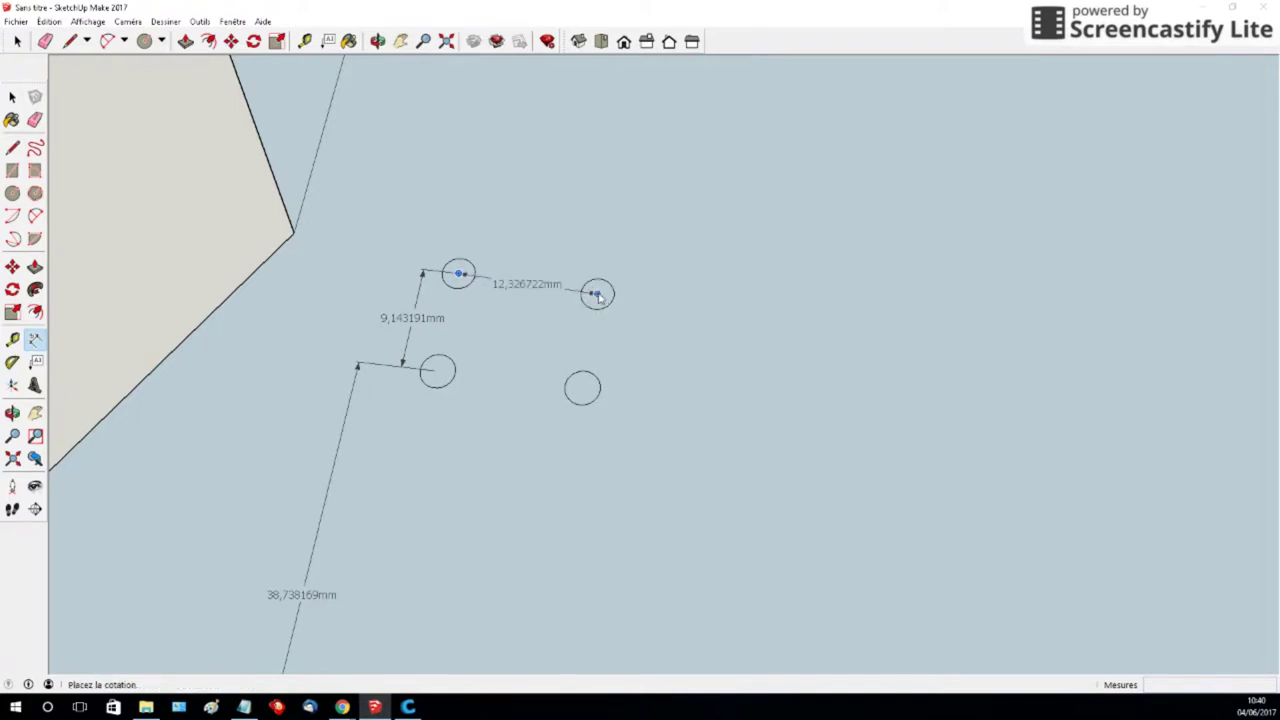
{"action": "left_click", "coordinate": [583, 396]}
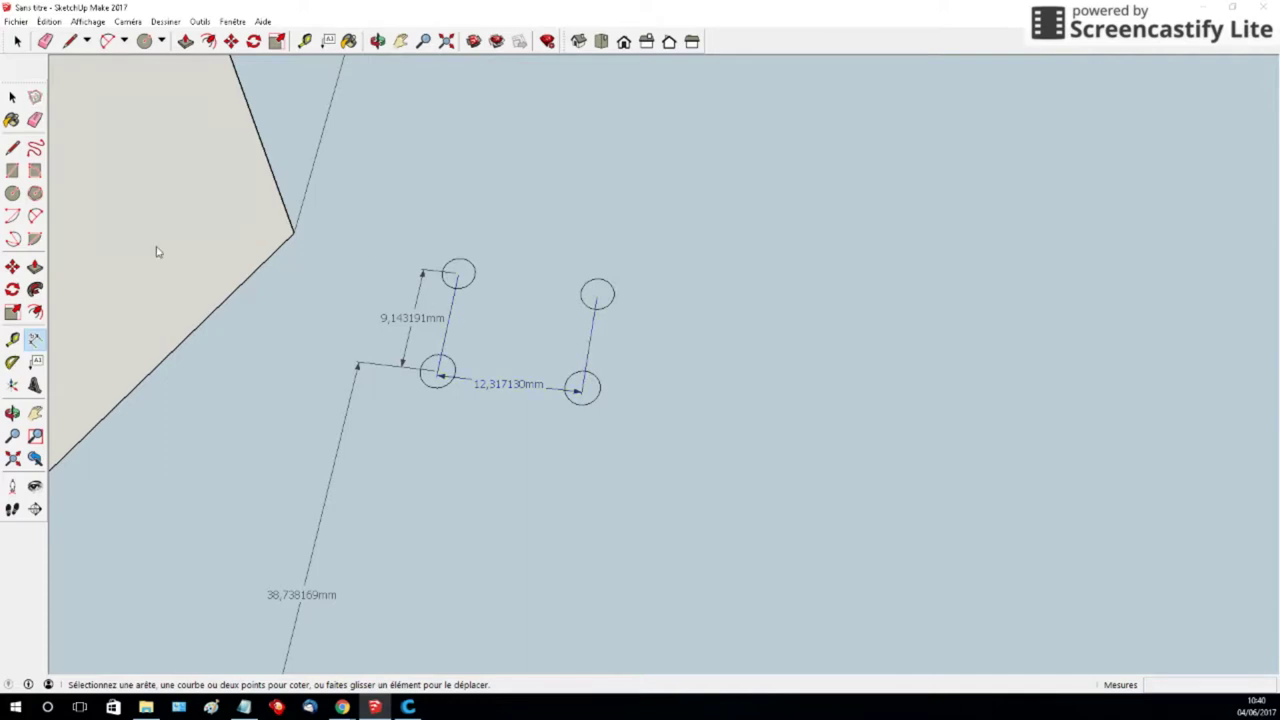
Step: Dimension the centre distance between the 1.45 mm and 1.5 mm circles farther from the notch, placing it on their outer side
{"action": "left_click", "coordinate": [598, 293]}
{"action": "left_click", "coordinate": [596, 293]}
{"action": "left_click", "coordinate": [582, 388]}
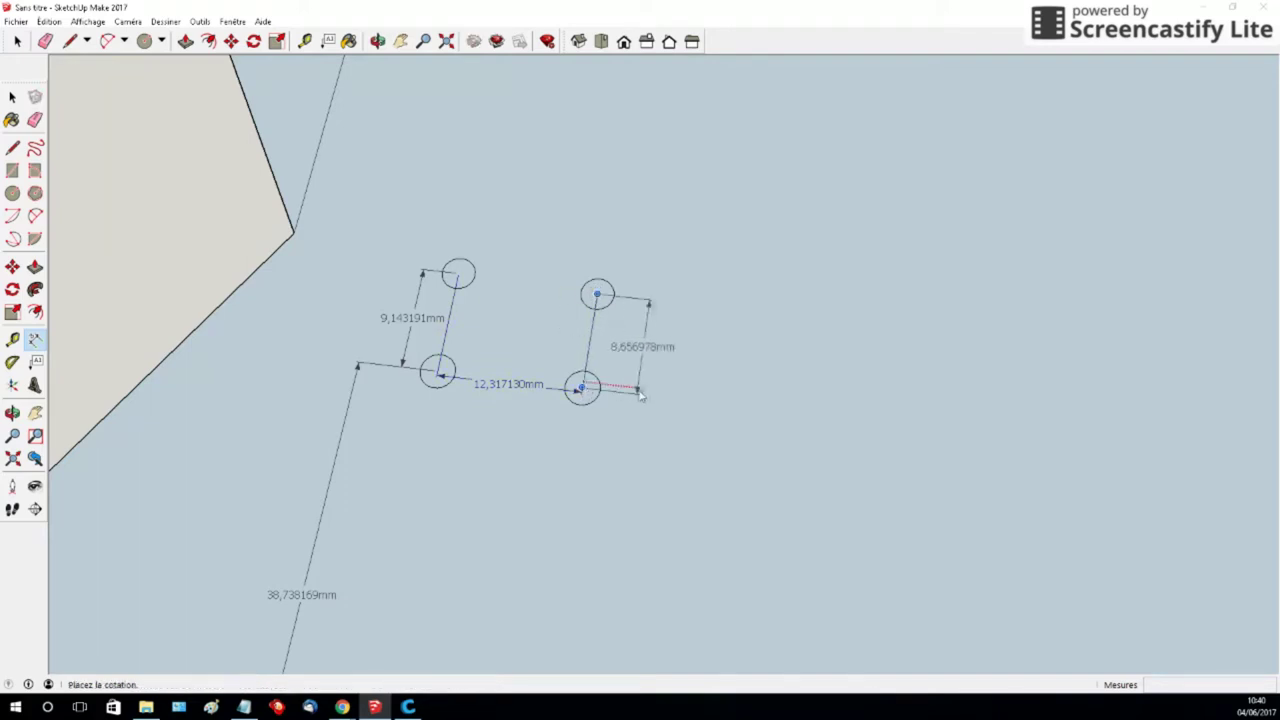
{"action": "left_click", "coordinate": [657, 396]}
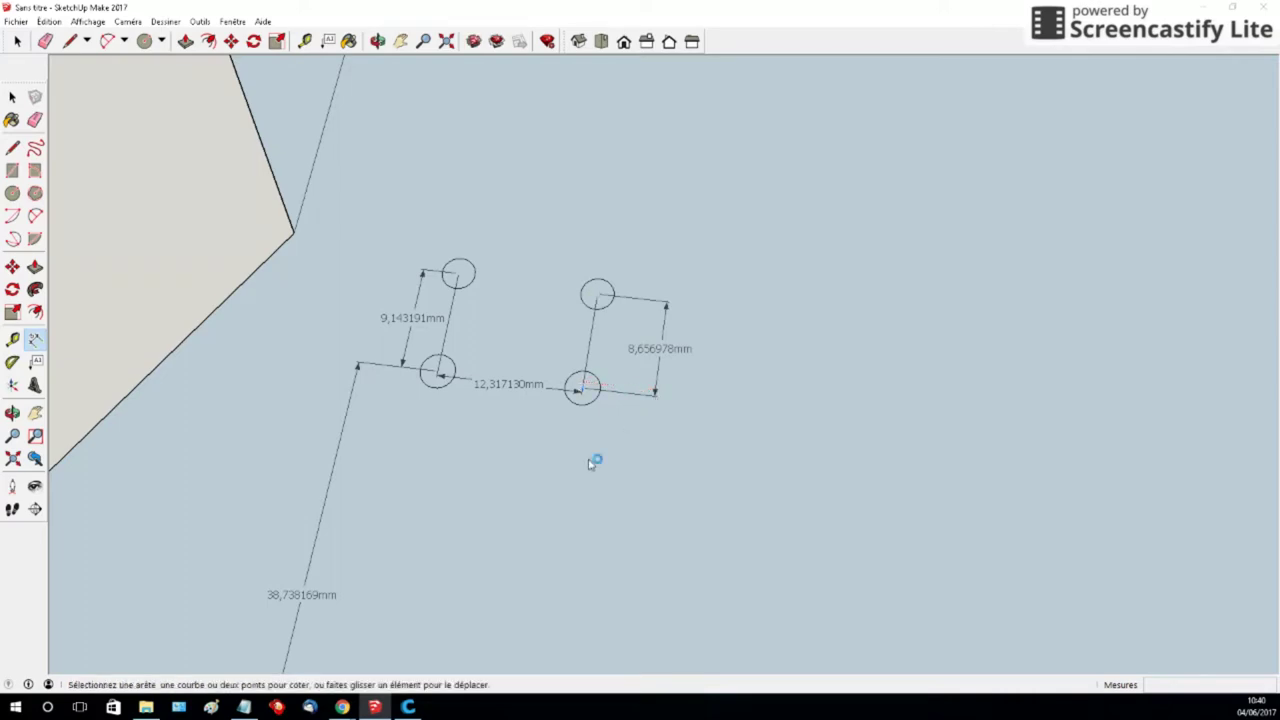
{"action": "left_click", "coordinate": [12, 265]}
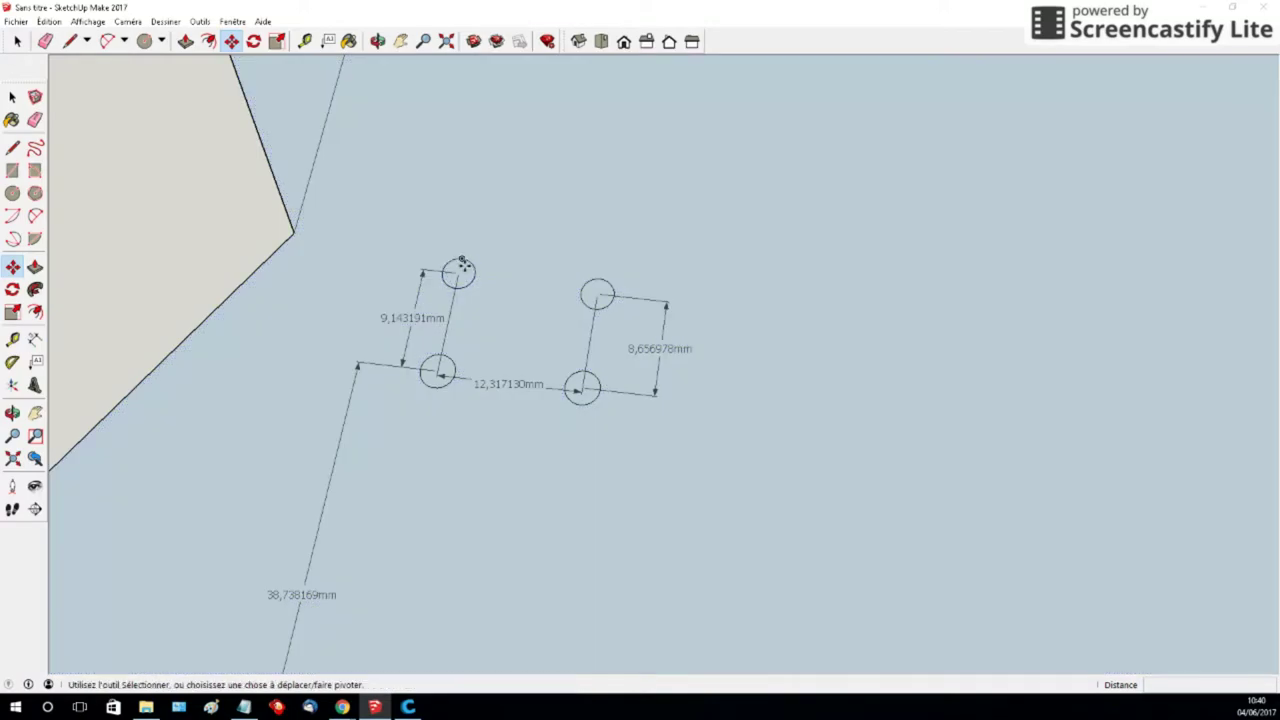
{"action": "left_click", "coordinate": [462, 273]}
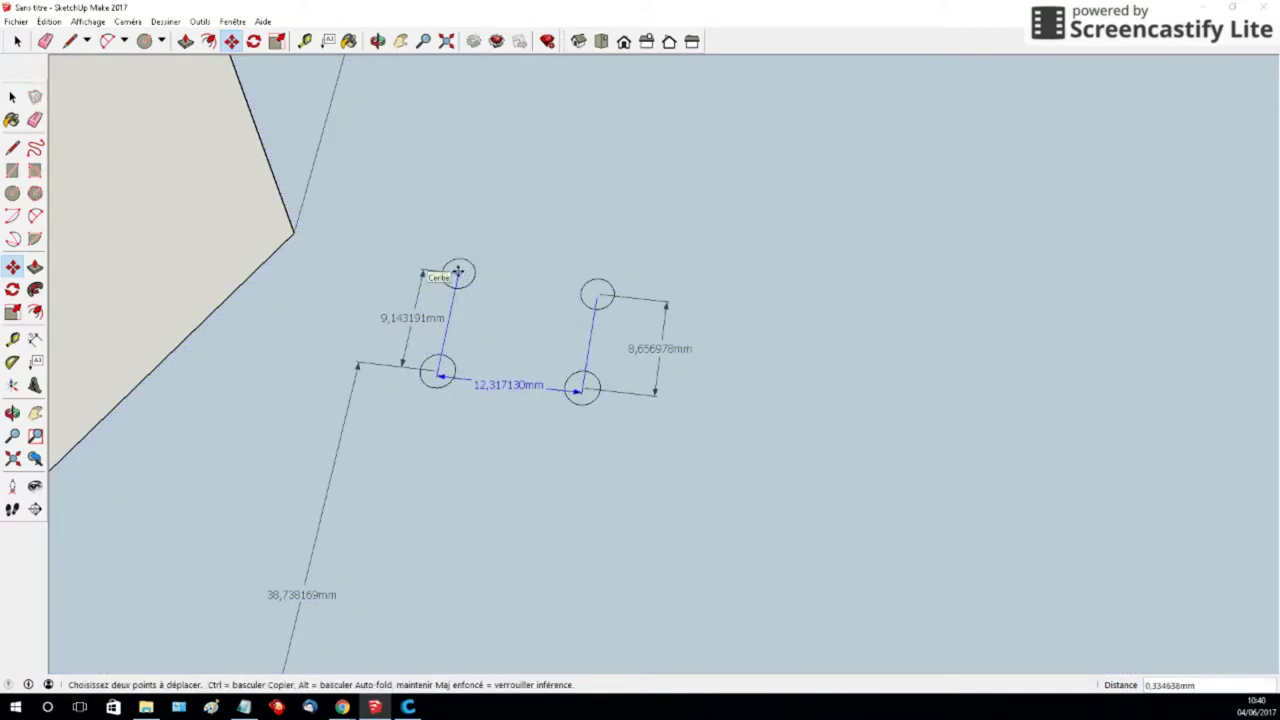
{"action": "left_click", "coordinate": [458, 270]}
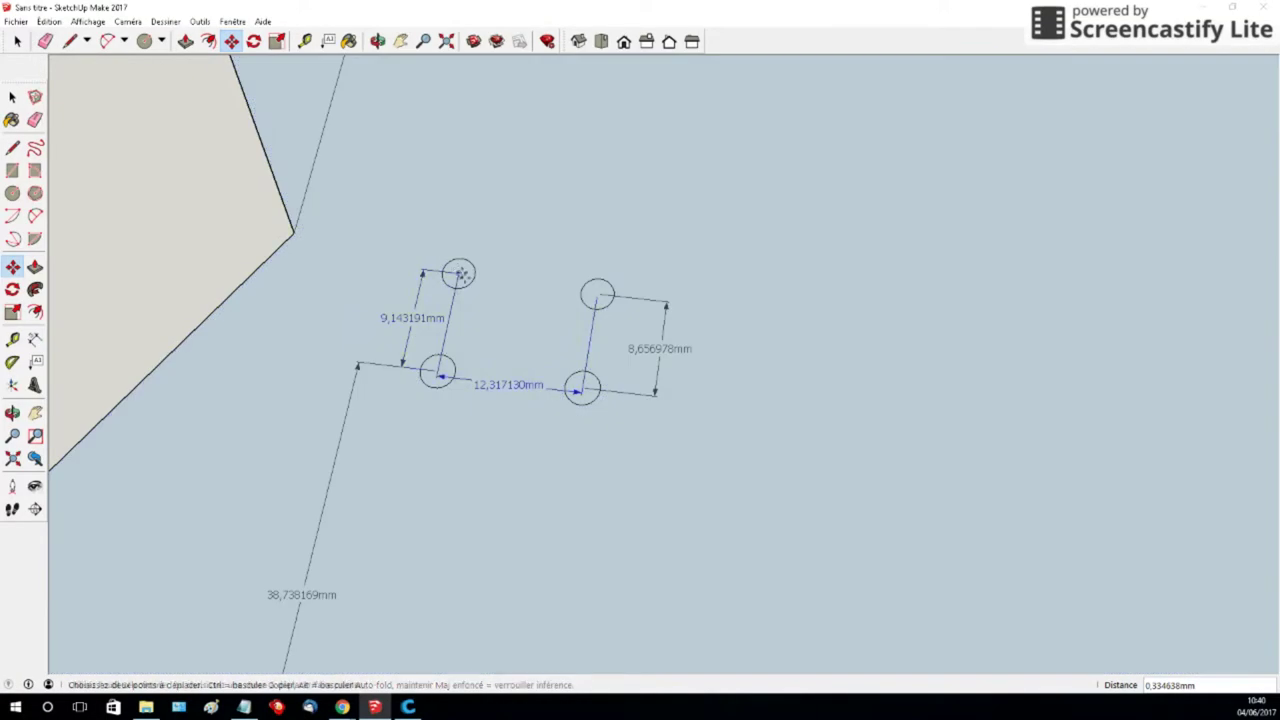
{"action": "left_click", "coordinate": [458, 273]}
{"action": "key", "text": "Escape"}
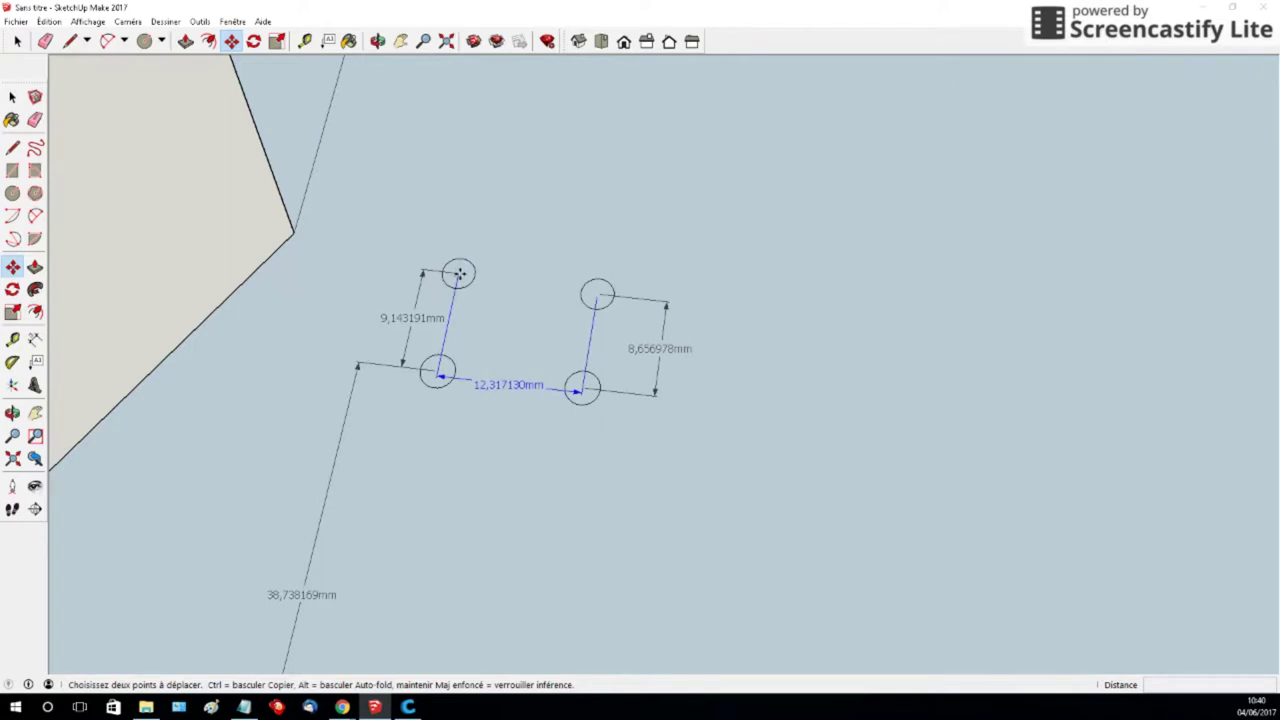
Step: Move both 1.45 mm circles away from the 1.5 mm circles, to about 22.55 mm on the notch side and 22.53 mm on the other
{"action": "left_click", "coordinate": [466, 257]}
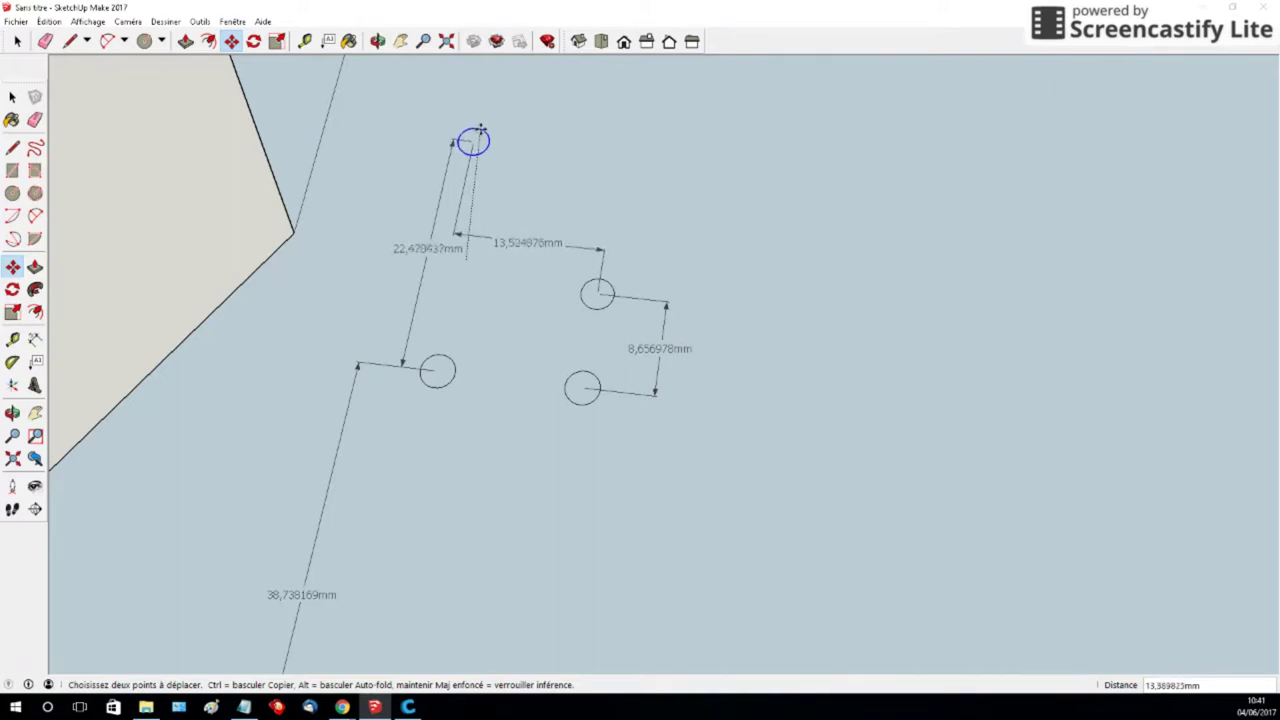
{"action": "left_click", "coordinate": [480, 131]}
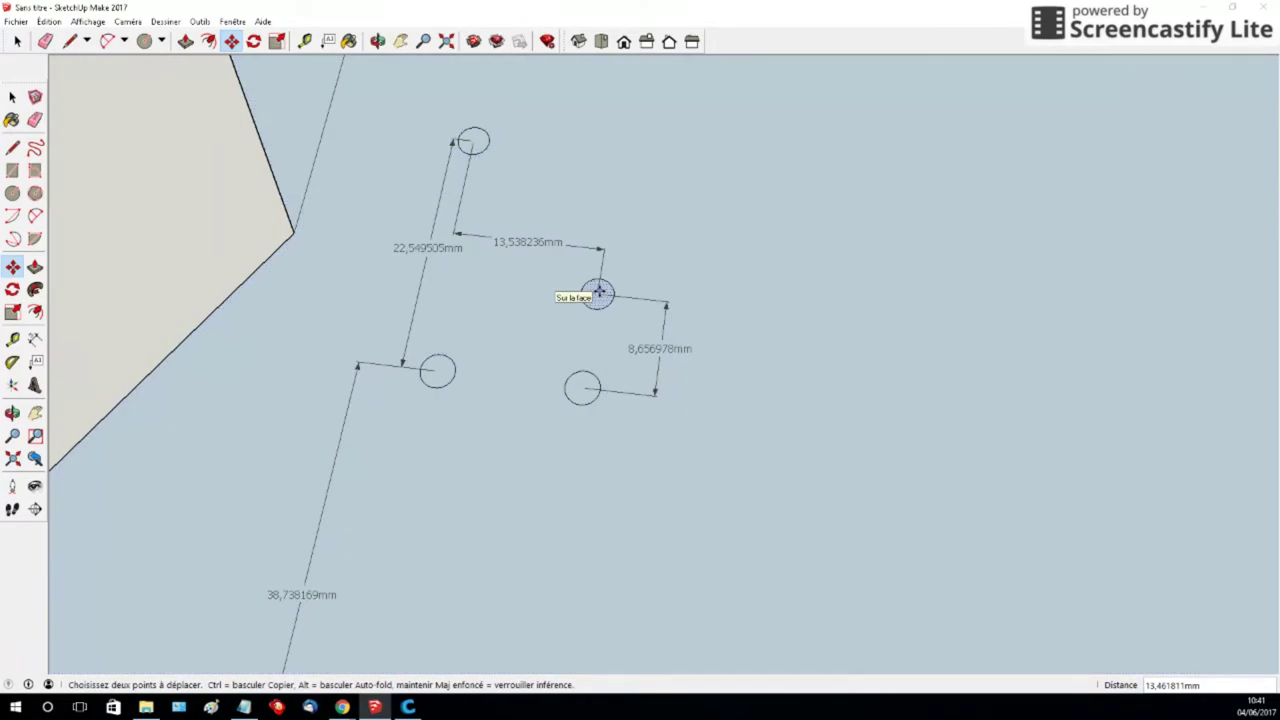
{"action": "left_click", "coordinate": [599, 292]}
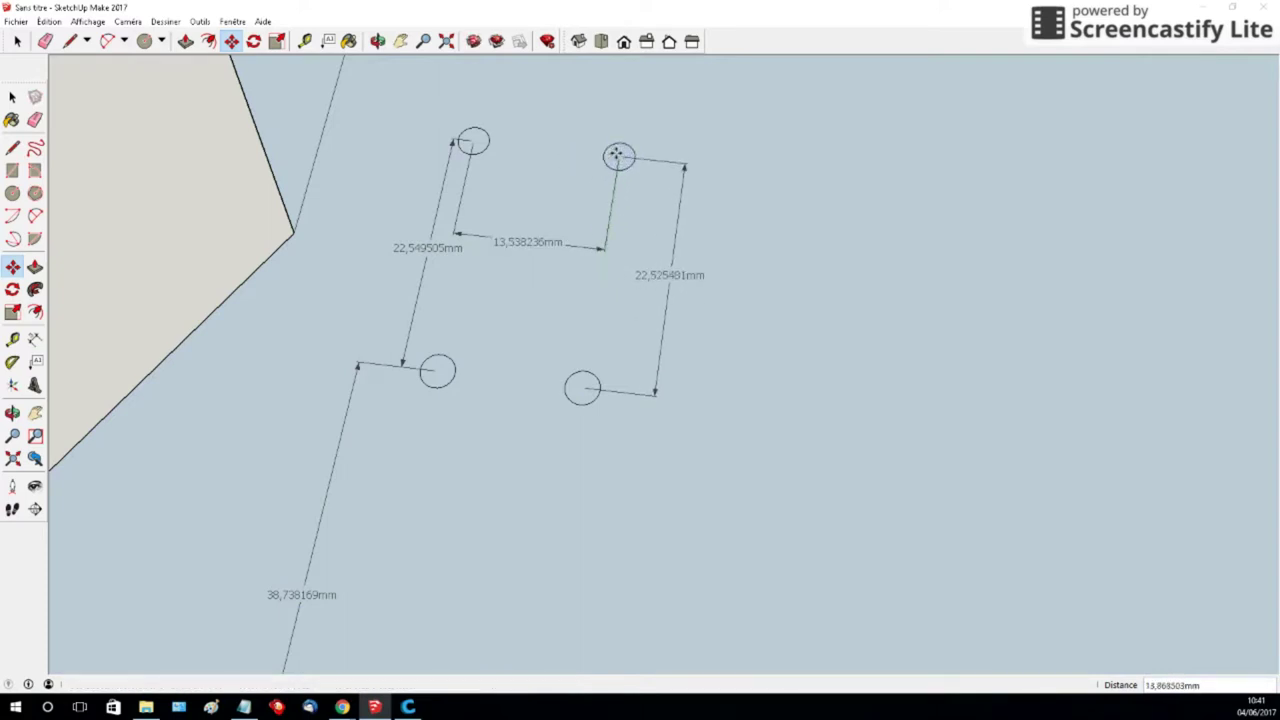
{"action": "left_click", "coordinate": [618, 155]}
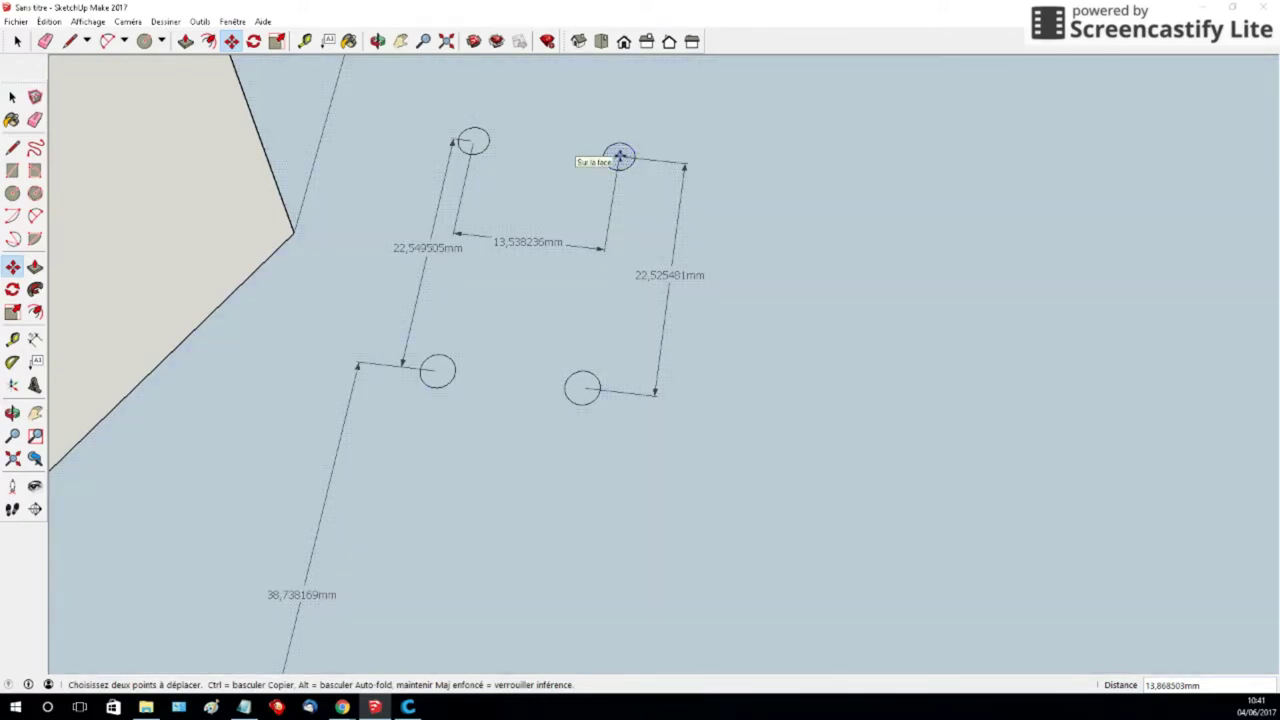
Step: Move the 1.45 mm circle farther from the notch along the red axis to about 32.05 mm from the other 1.45 mm circle
{"action": "left_click", "coordinate": [618, 155]}
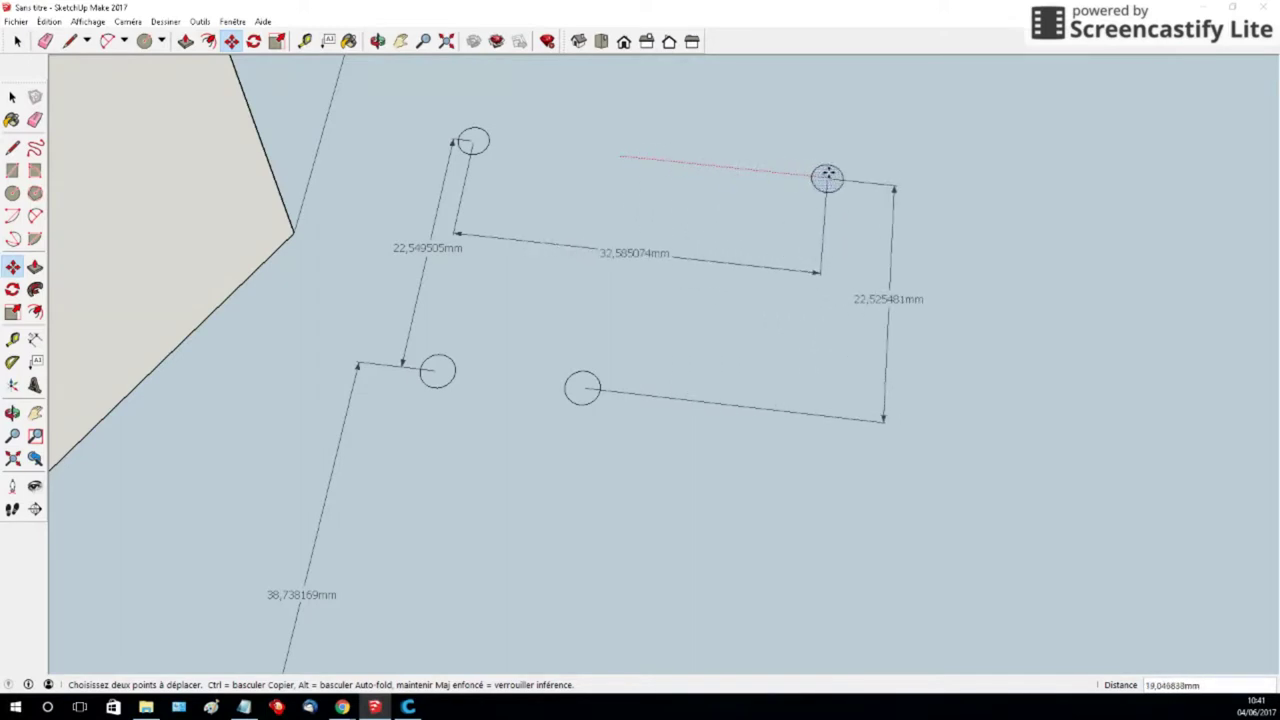
{"action": "left_click", "coordinate": [821, 177]}
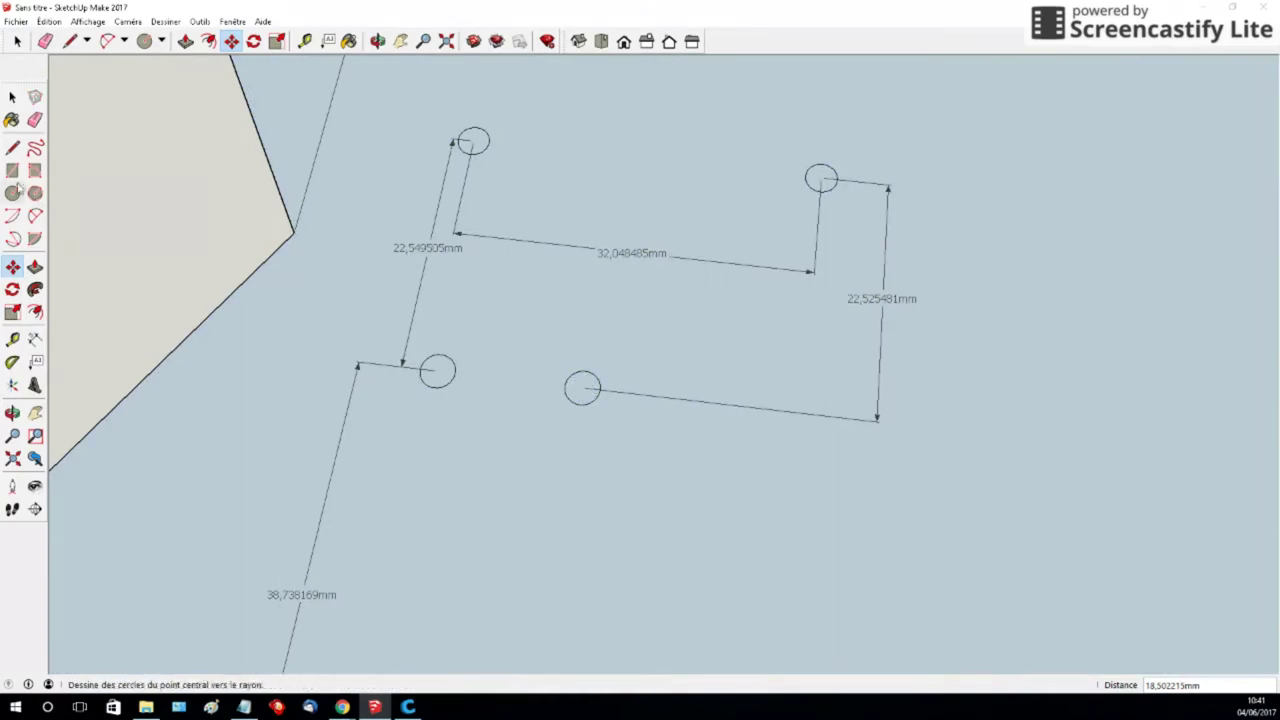
Step: Dimension the centre distance between the two 1.5 mm circles, placing it on the side away from the 1.45 mm circles
{"action": "left_click", "coordinate": [36, 338]}
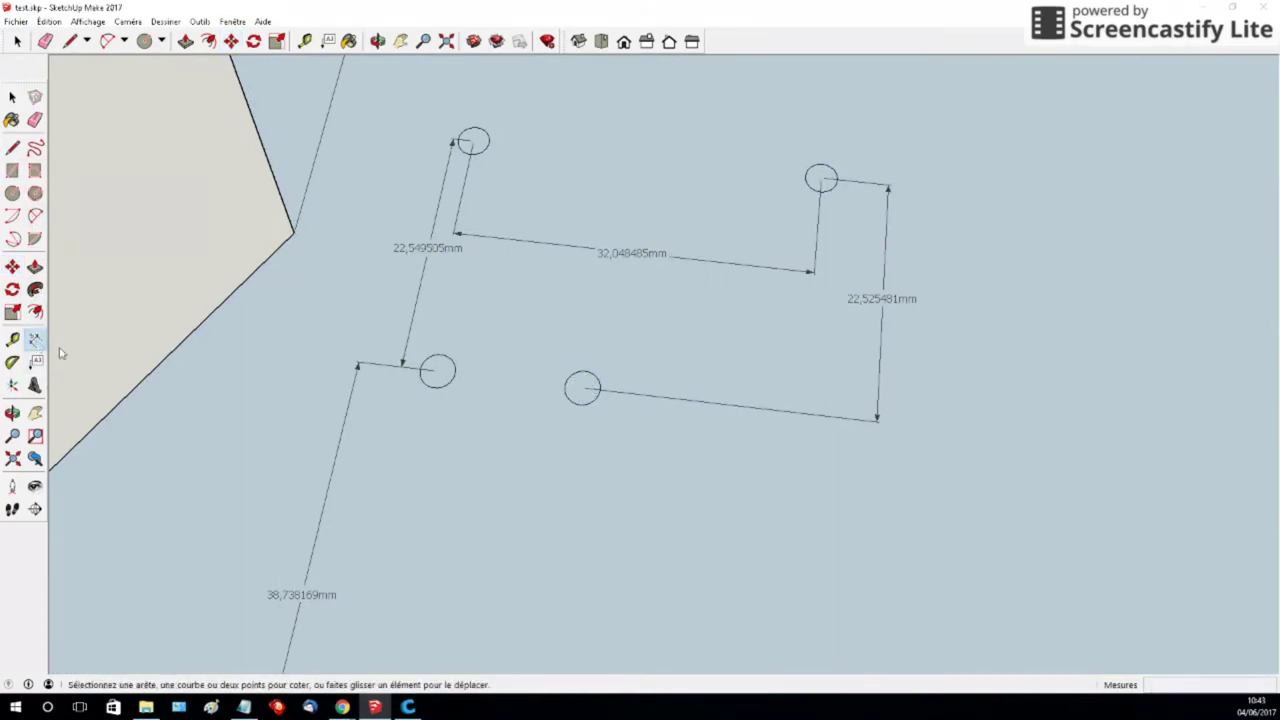
{"action": "left_click", "coordinate": [438, 373]}
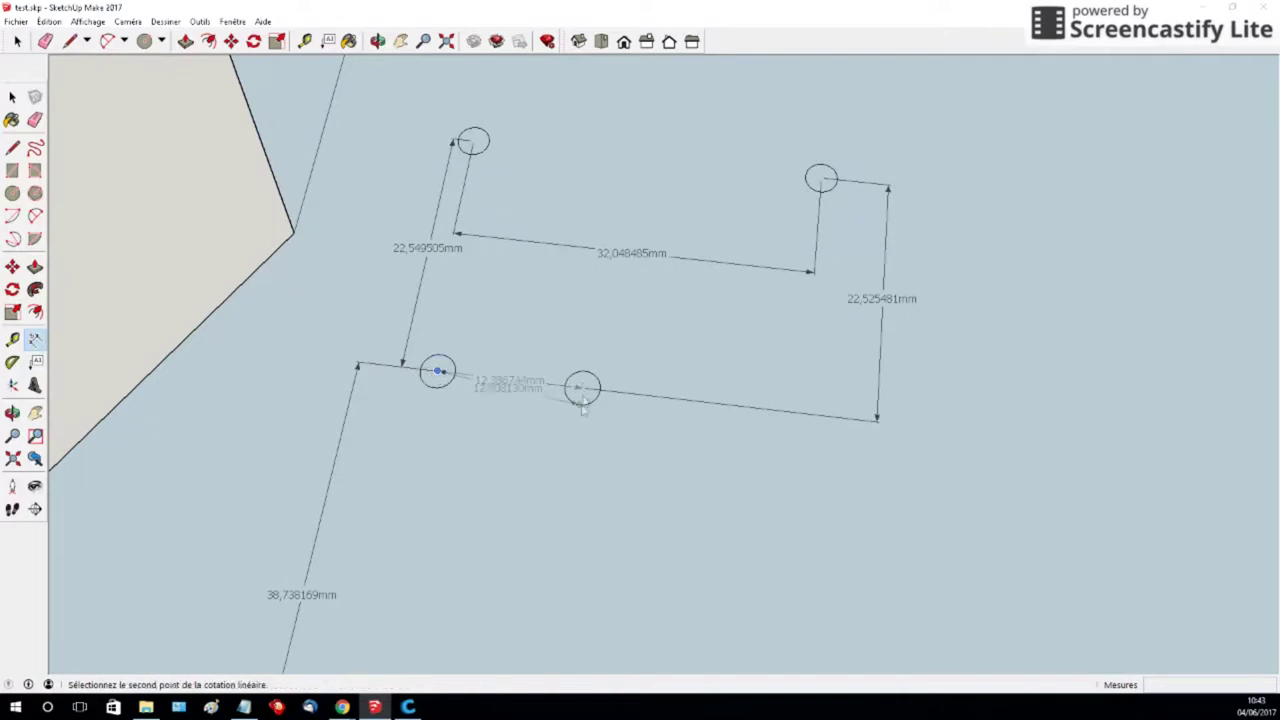
{"action": "key", "text": "Escape"}
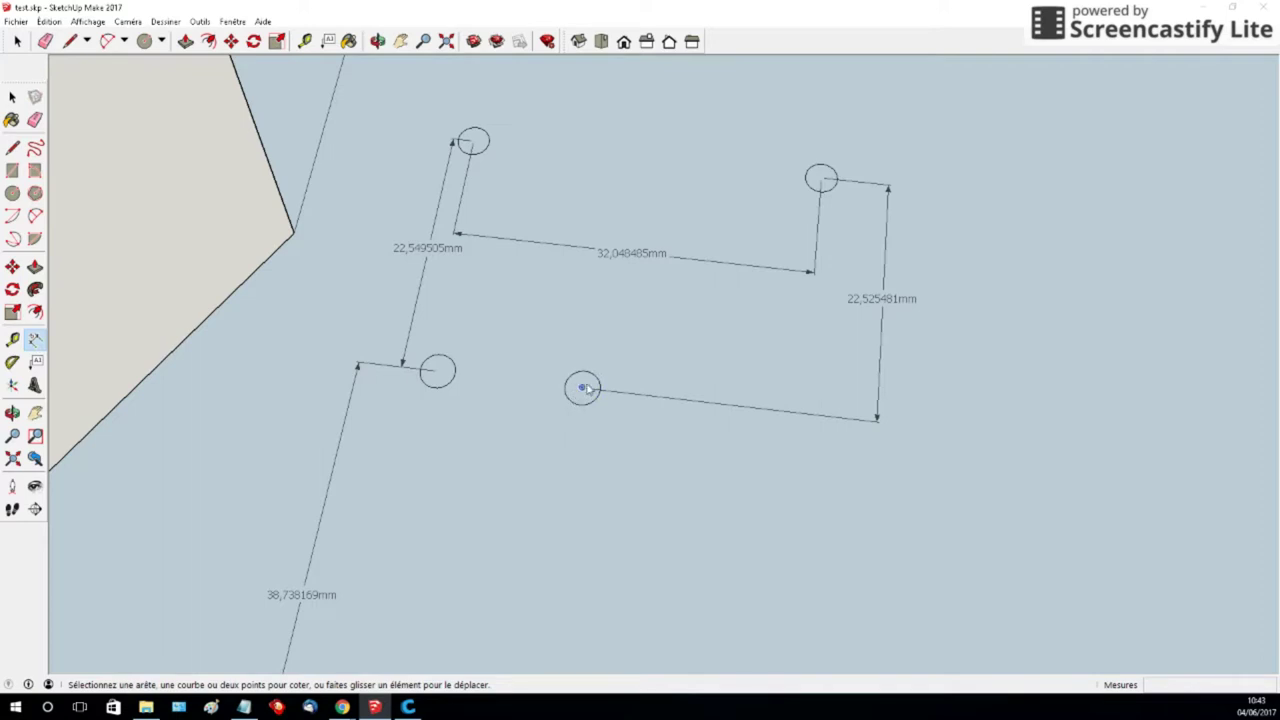
{"action": "left_click", "coordinate": [581, 389]}
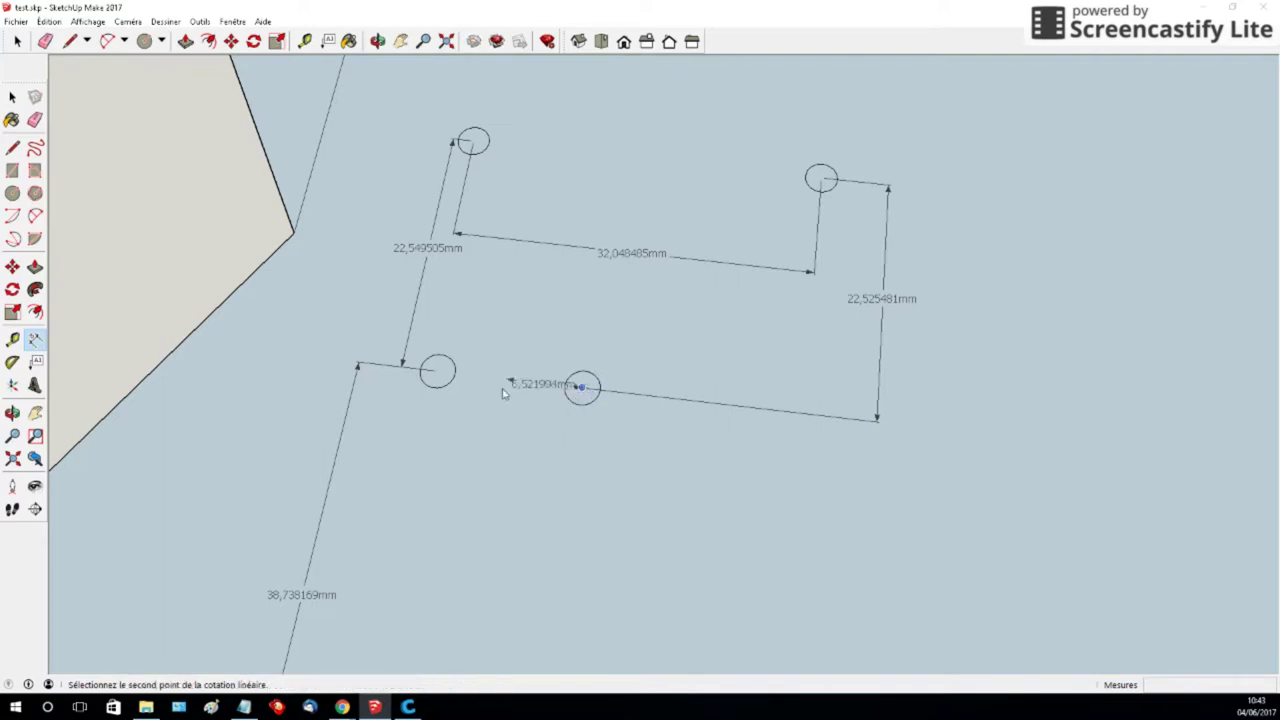
{"action": "left_click", "coordinate": [437, 372]}
{"action": "left_click", "coordinate": [437, 442]}
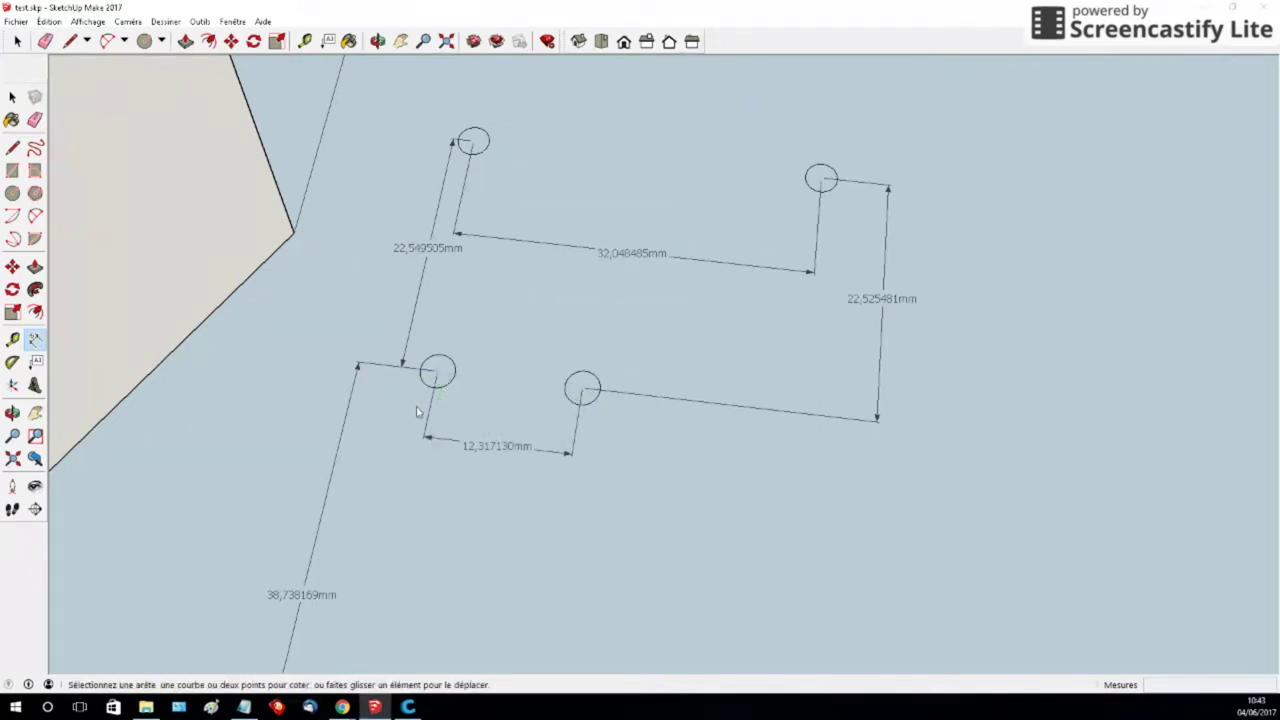
Step: Try to move the 1.5 mm circle farther from the notch by its edge, and undo the change
{"action": "left_click", "coordinate": [13, 270]}
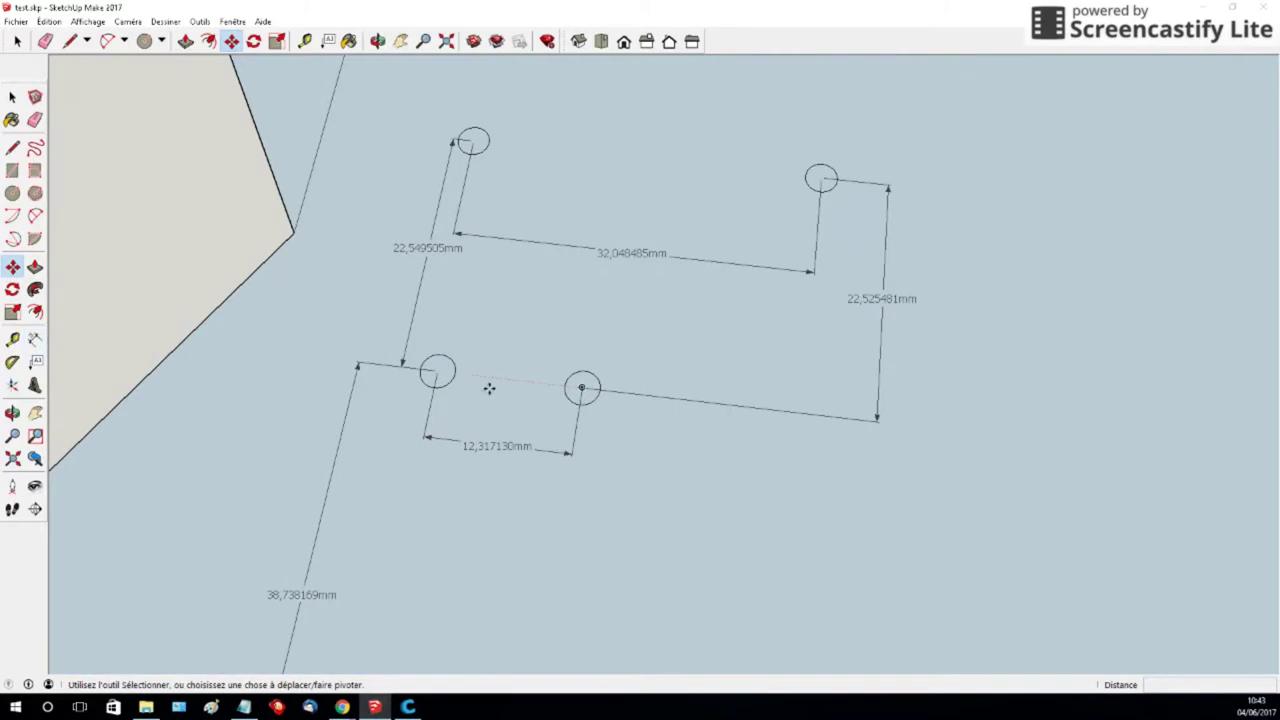
{"action": "left_click", "coordinate": [597, 390]}
{"action": "left_click", "coordinate": [588, 380]}
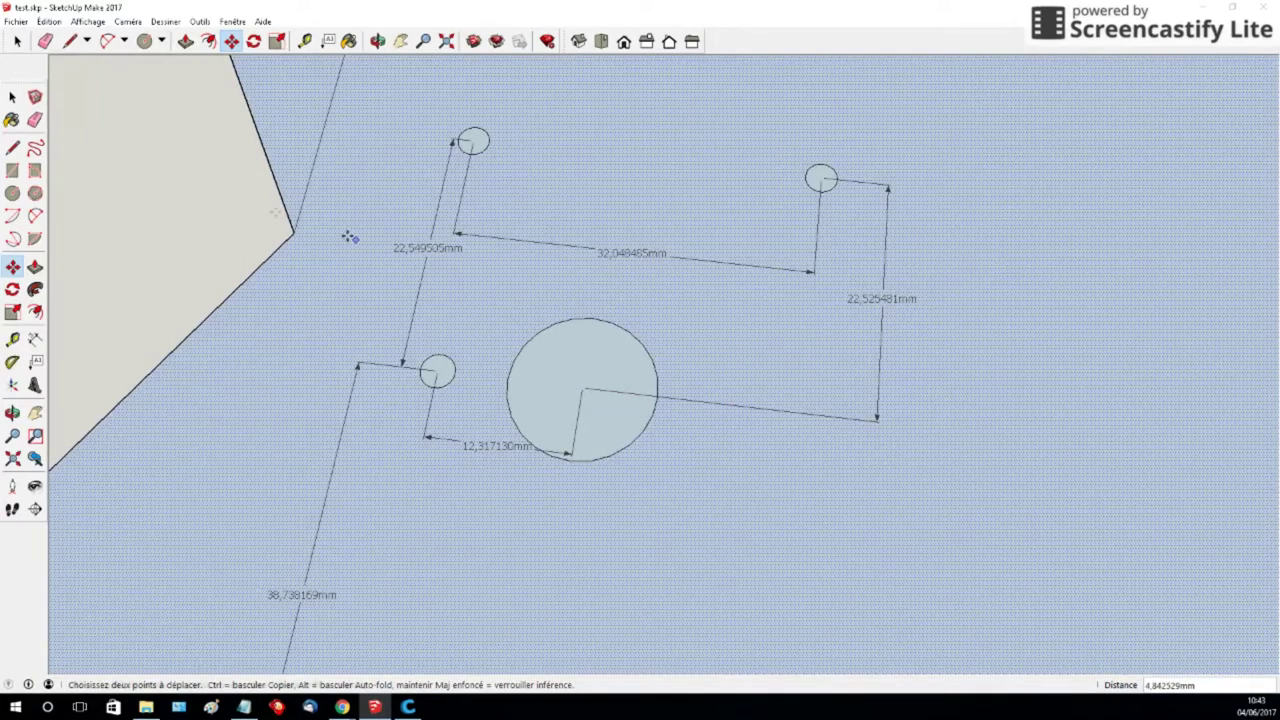
{"action": "left_click", "coordinate": [48, 21]}
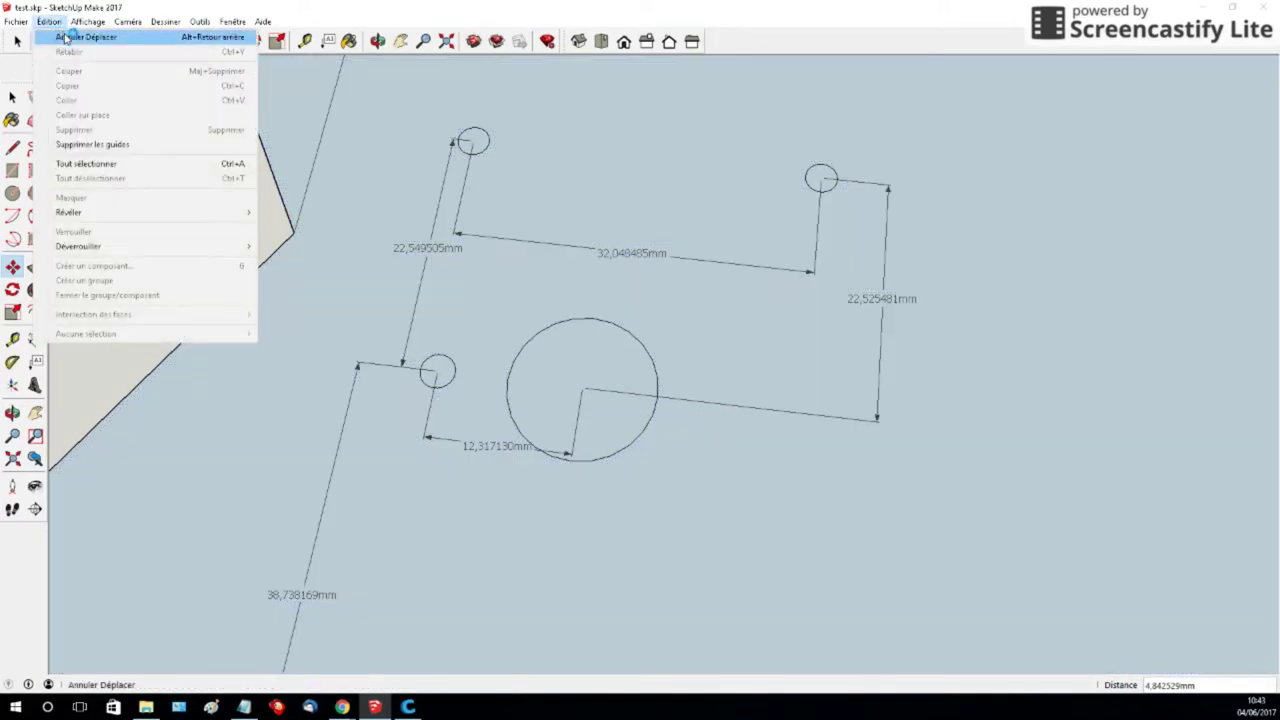
{"action": "left_click", "coordinate": [77, 9]}
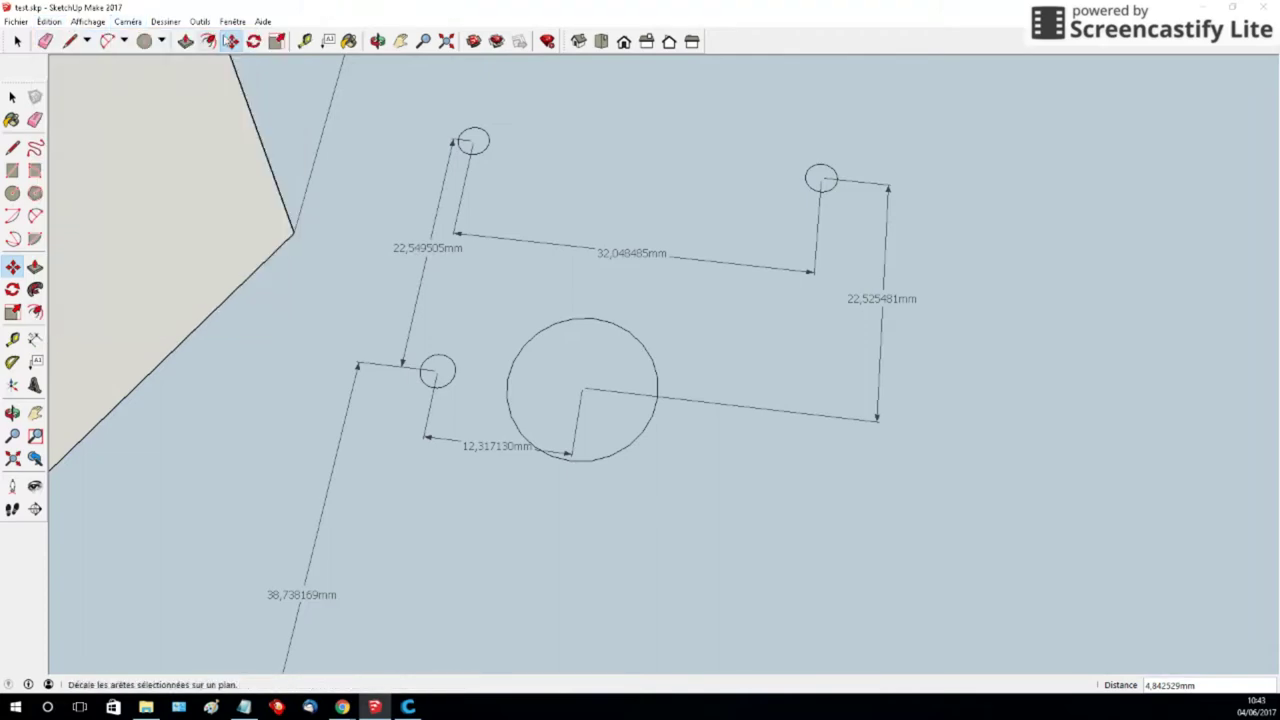
{"action": "left_click", "coordinate": [48, 21]}
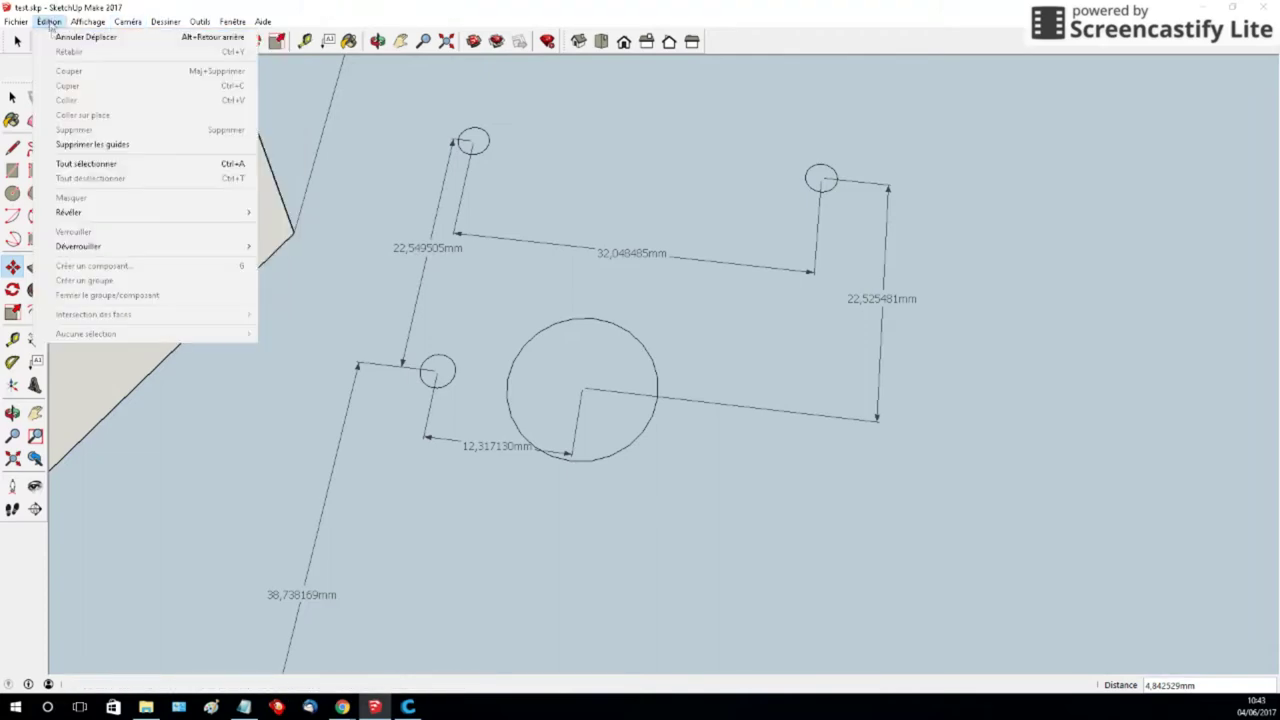
{"action": "left_click", "coordinate": [60, 38]}
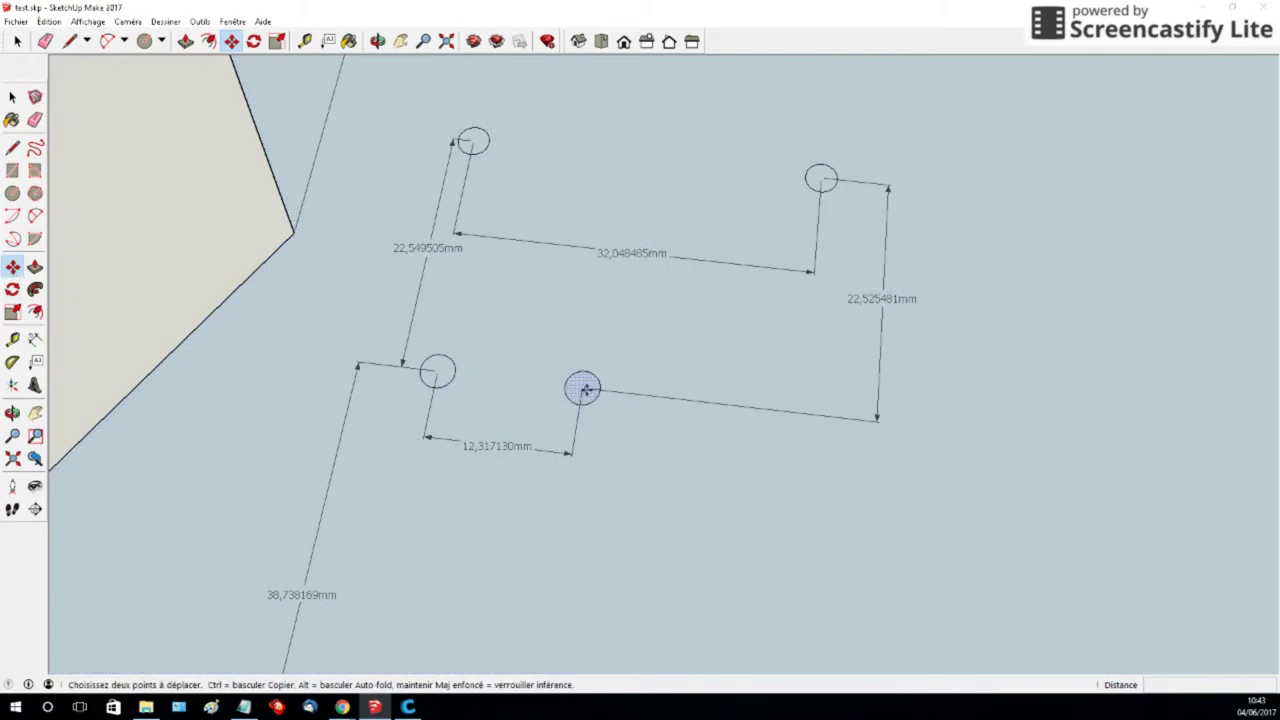
Step: Move the 1.5 mm circle farther from the notch along the red axis to about 32.02 mm from the other 1.5 mm circle
{"action": "left_click", "coordinate": [582, 389]}
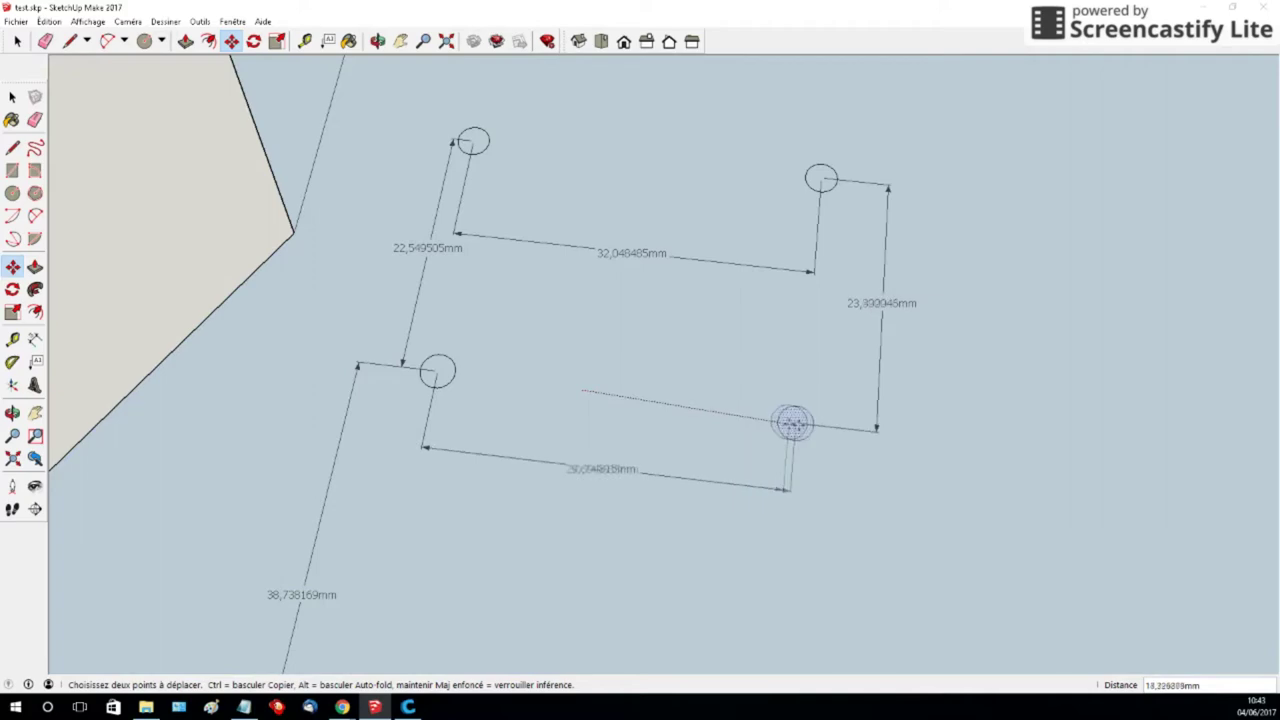
{"action": "left_click", "coordinate": [818, 418]}
{"action": "scroll", "coordinate": [982, 343], "scroll_direction": "down", "scroll_amount": 5}
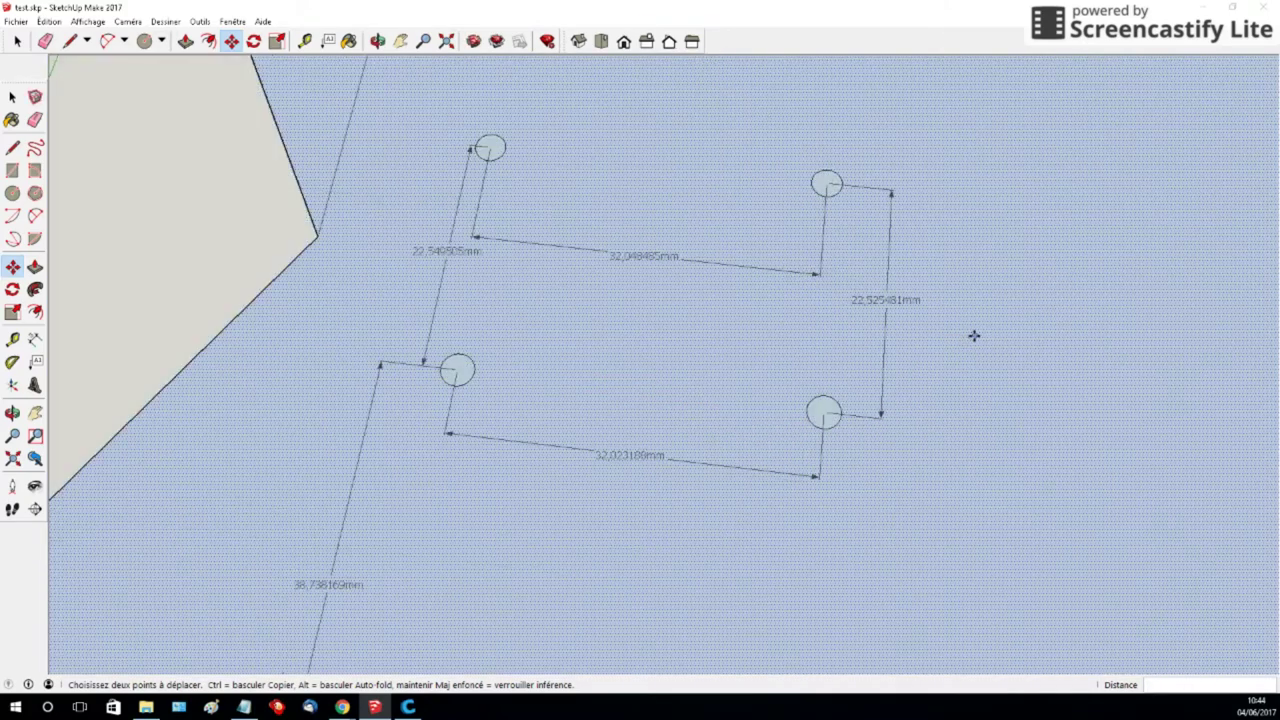
{"action": "scroll", "coordinate": [1131, 325], "scroll_direction": "down", "scroll_amount": 3}
{"action": "key", "text": "space"}
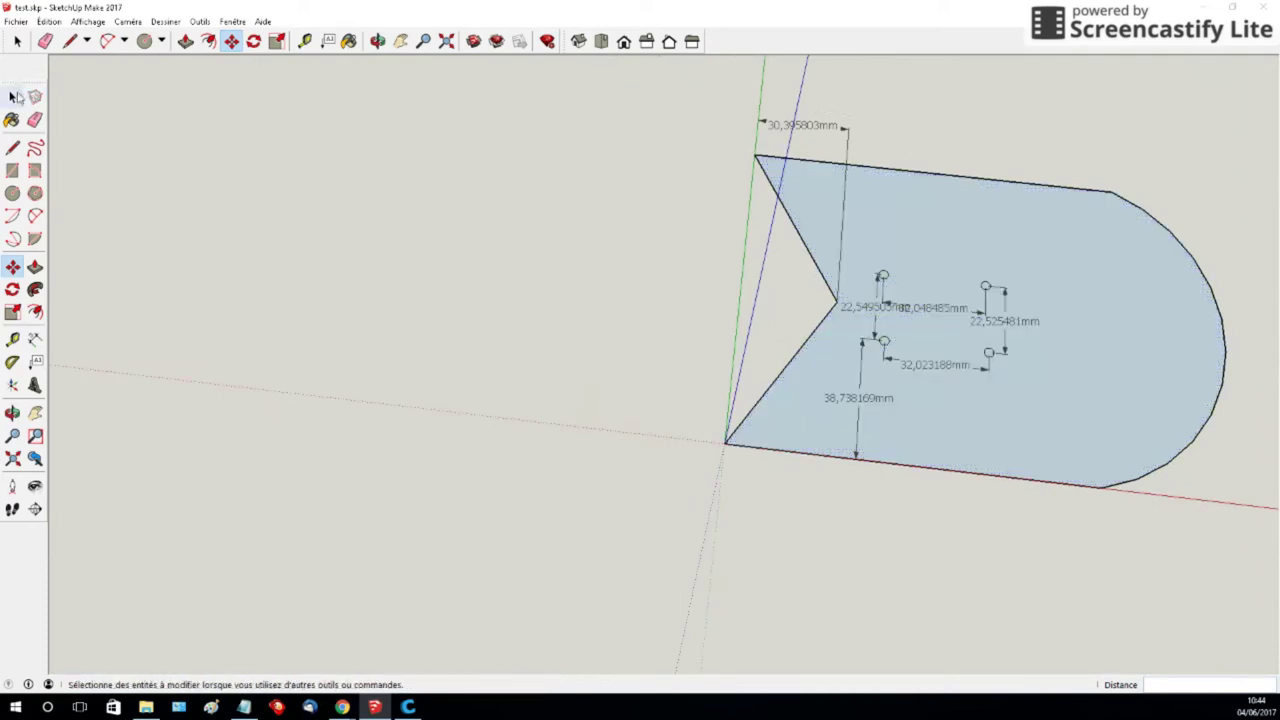
Step: Extrude the notched plate face upward with Push/Pull to just under 10 mm thick, leaving the four circles as holes
{"action": "middle_click_drag", "start_coordinate": [1119, 300], "coordinate": [900, 490]}
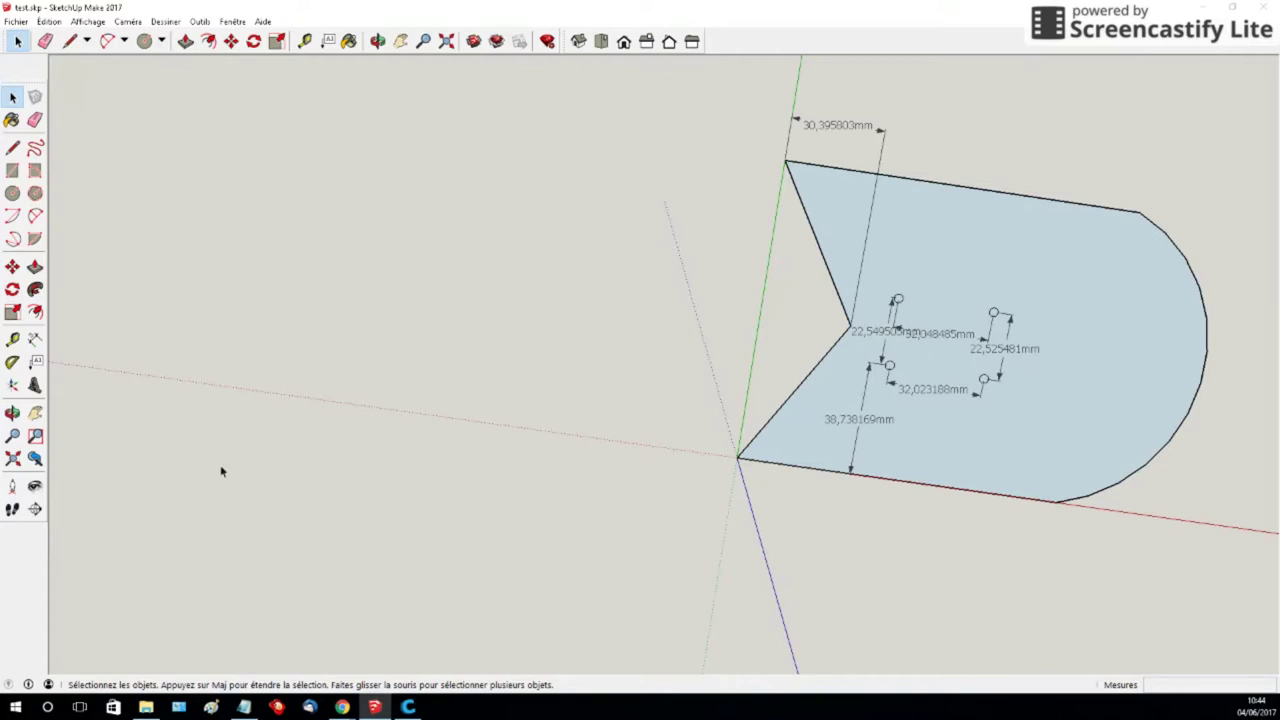
{"action": "key", "text": "alt+Tab"}
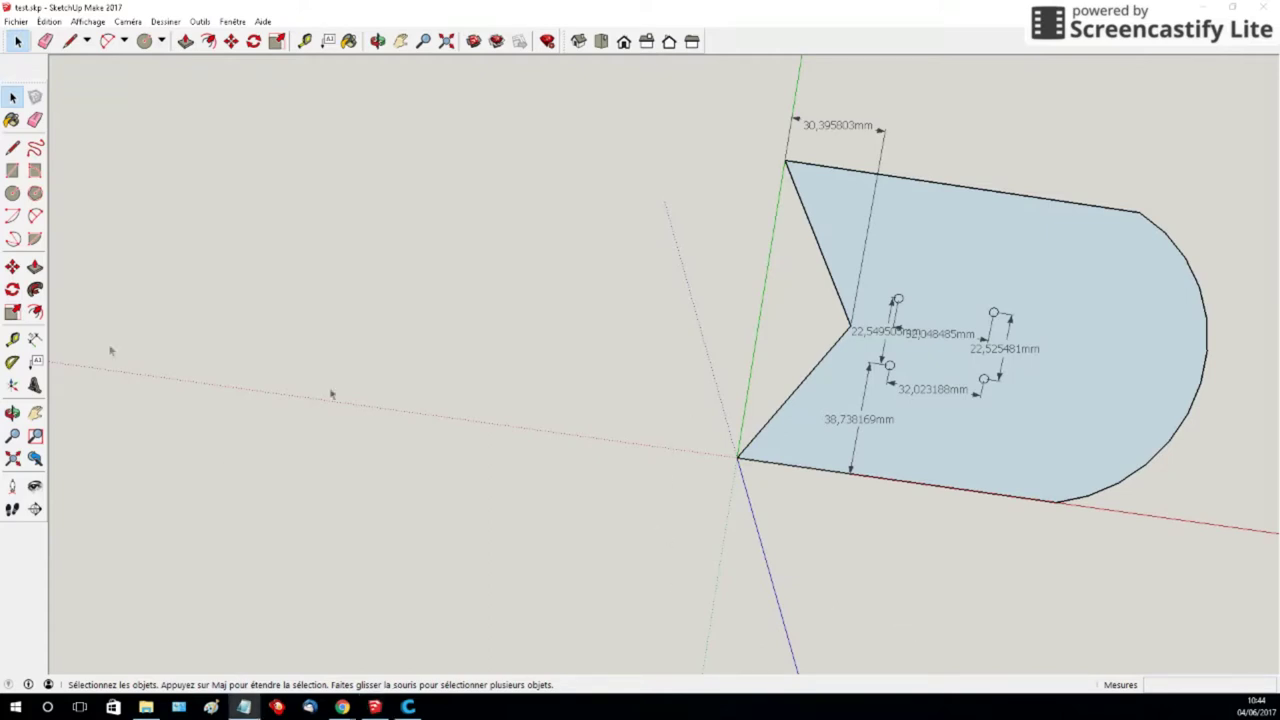
{"action": "middle_click_drag", "start_coordinate": [1150, 279], "coordinate": [1177, 229]}
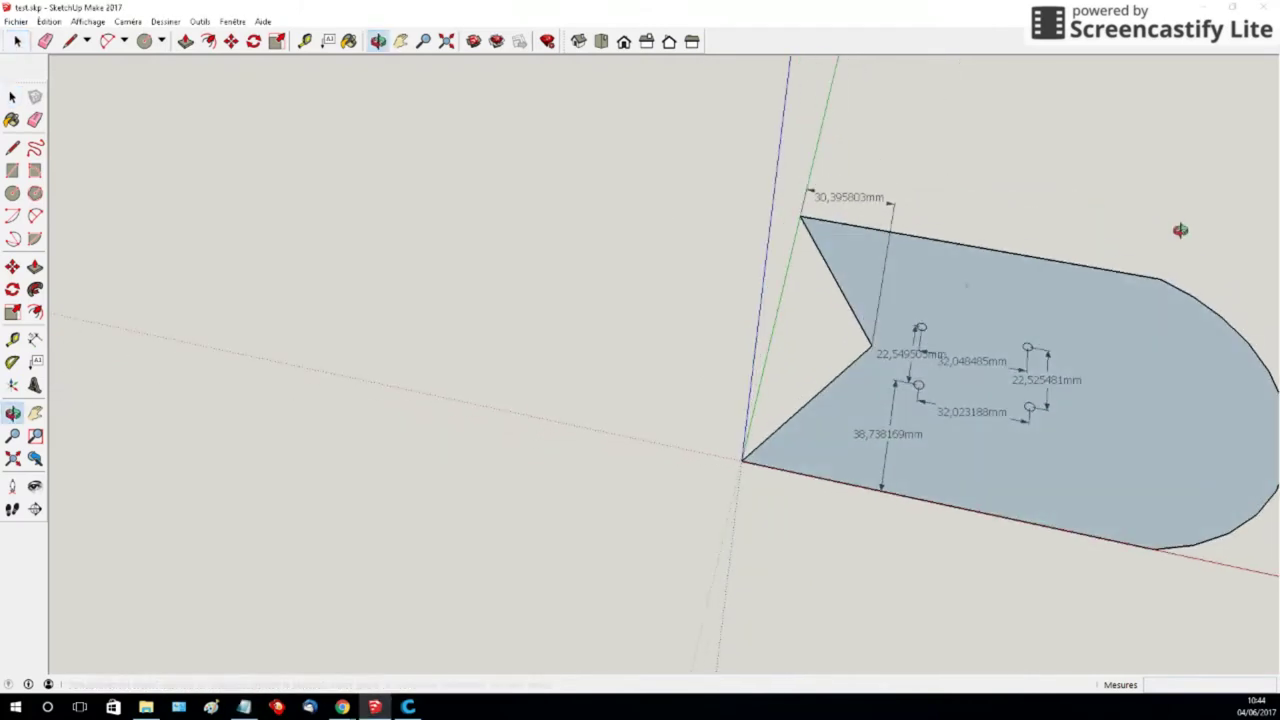
{"action": "left_click", "coordinate": [34, 268]}
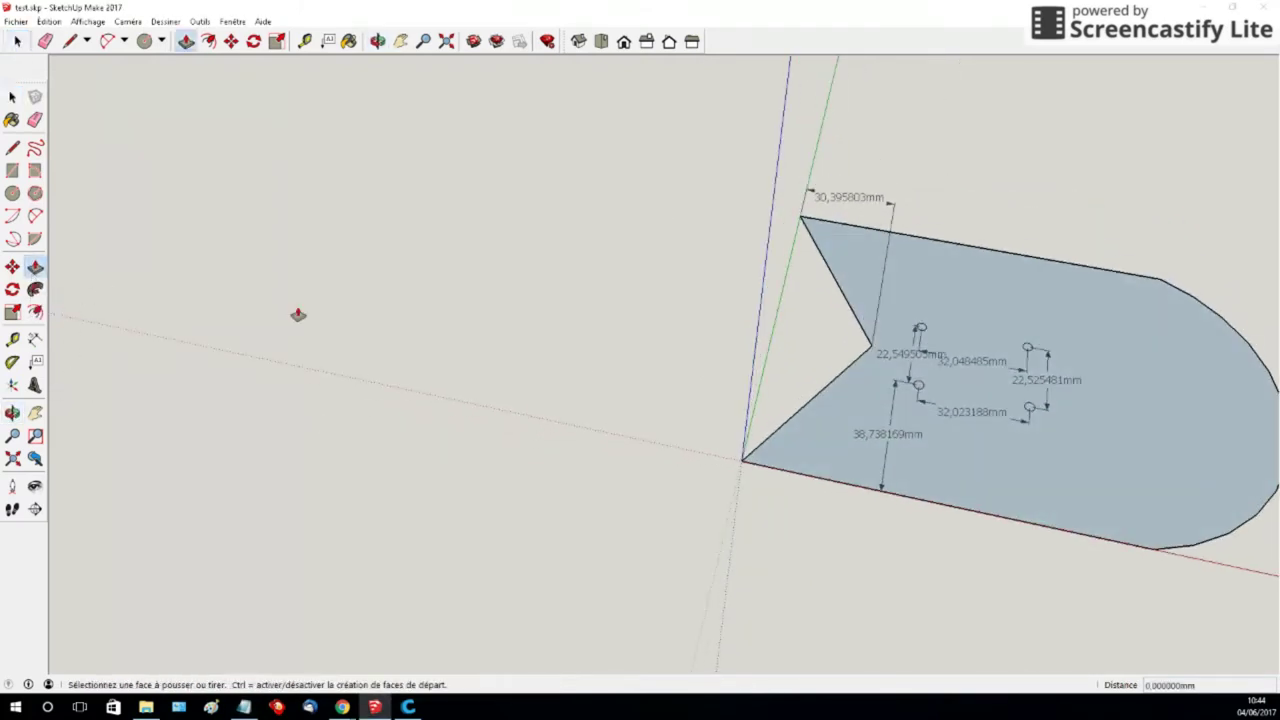
{"action": "left_click", "coordinate": [813, 436]}
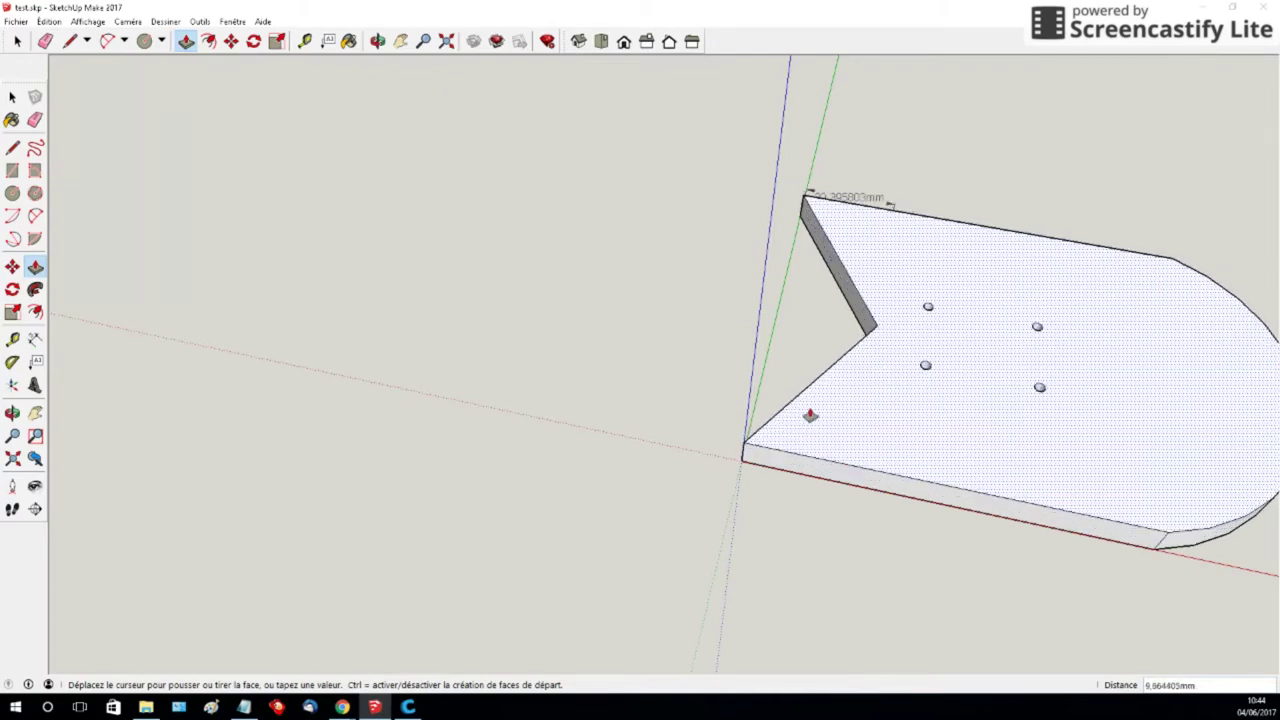
{"action": "left_click", "coordinate": [809, 419]}
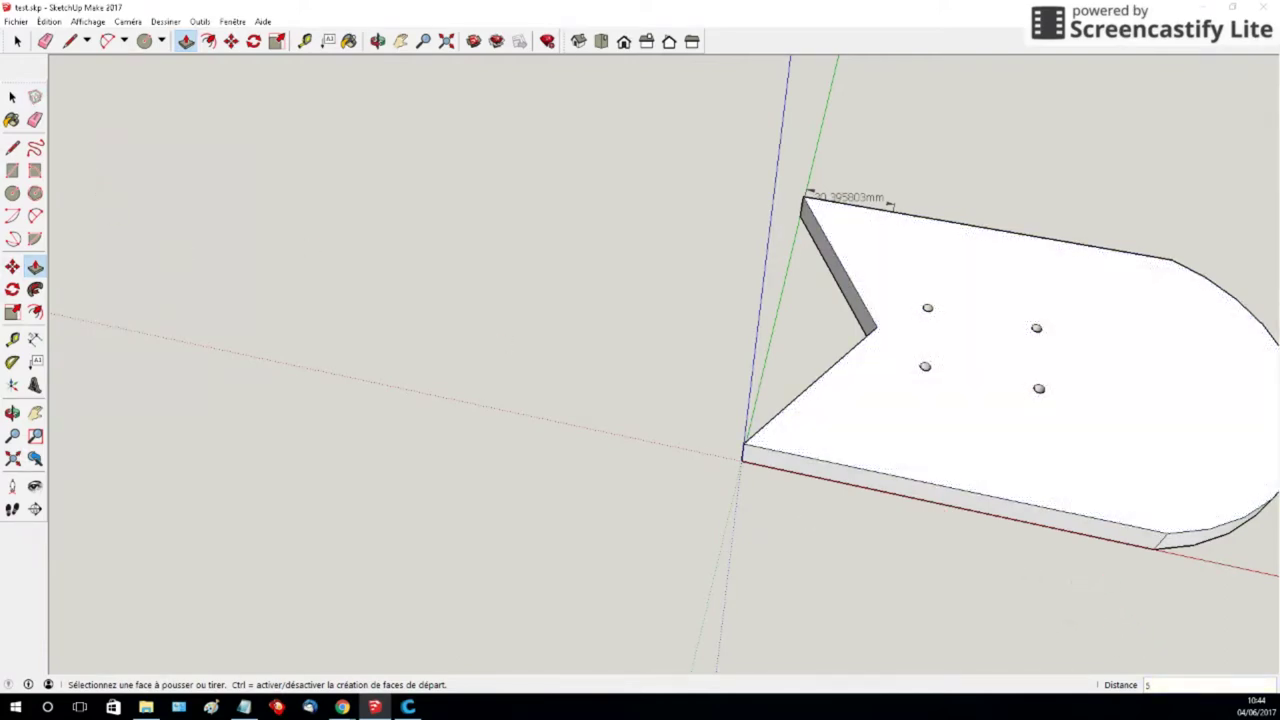
{"action": "left_click", "coordinate": [12, 97]}
Step: Draw a 15 by 10 mm rectangle on the plate's upper face, between the holes and the rounded end, near the far straight edge
{"action": "middle_click_drag", "start_coordinate": [1083, 543], "coordinate": [913, 416]}
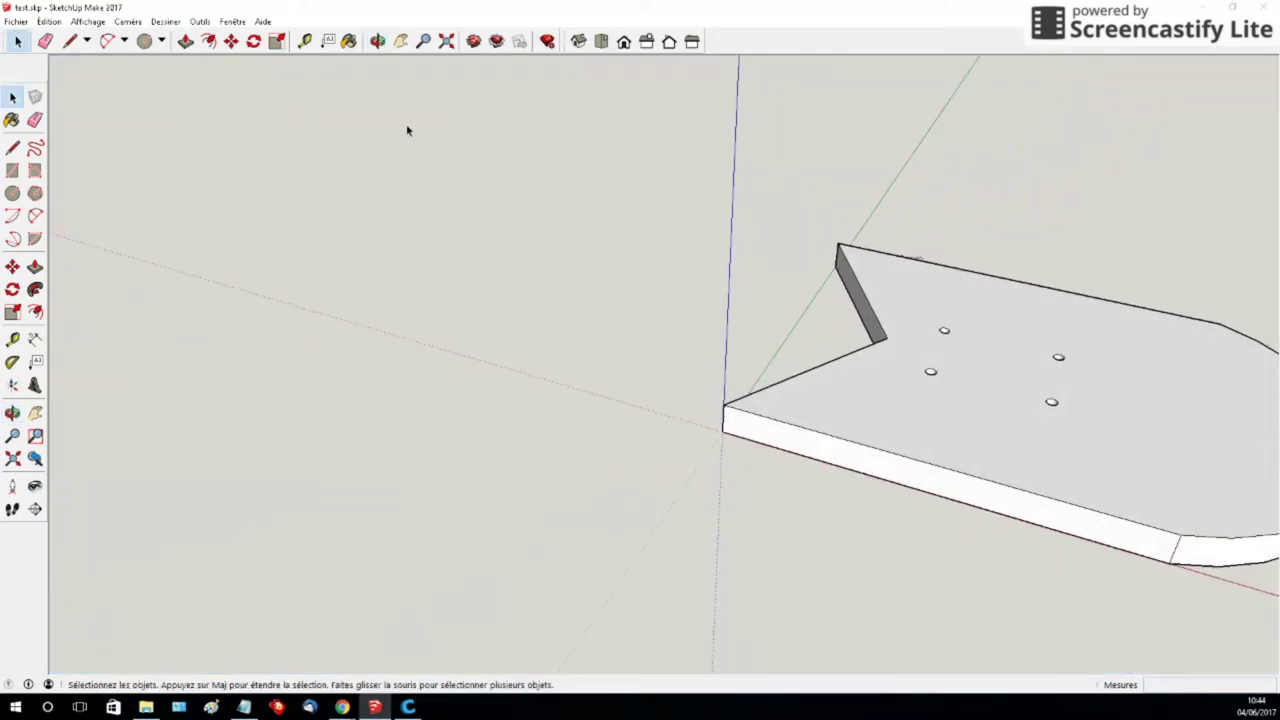
{"action": "left_click", "coordinate": [401, 42]}
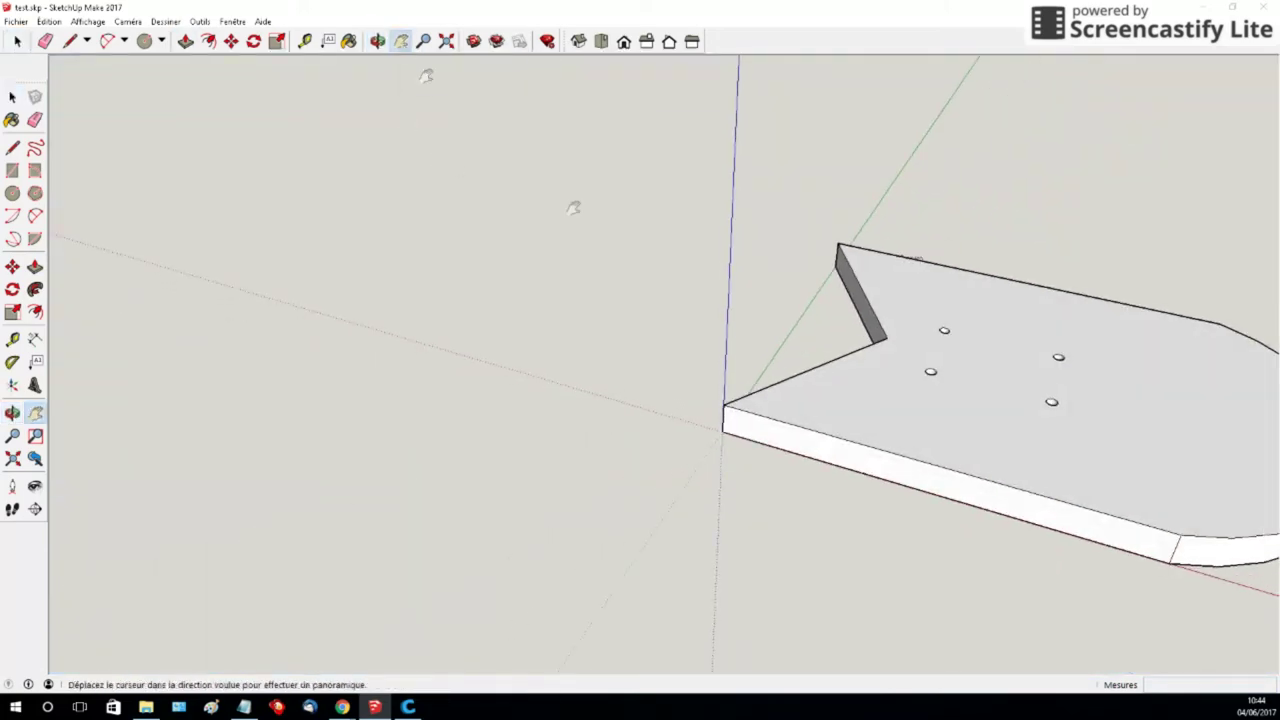
{"action": "left_click_drag", "start_coordinate": [1026, 370], "coordinate": [585, 370]}
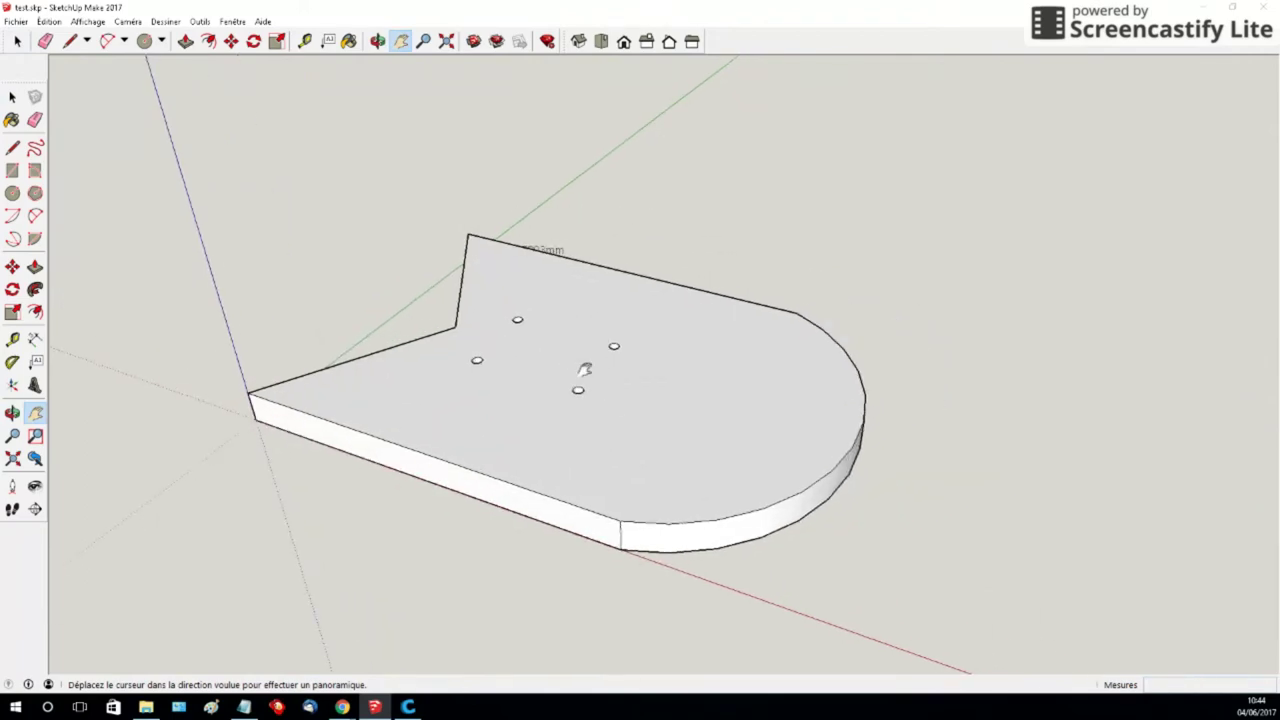
{"action": "scroll", "coordinate": [528, 415], "scroll_direction": "up", "scroll_amount": 5}
{"action": "middle_click_drag", "start_coordinate": [528, 415], "coordinate": [889, 309]}
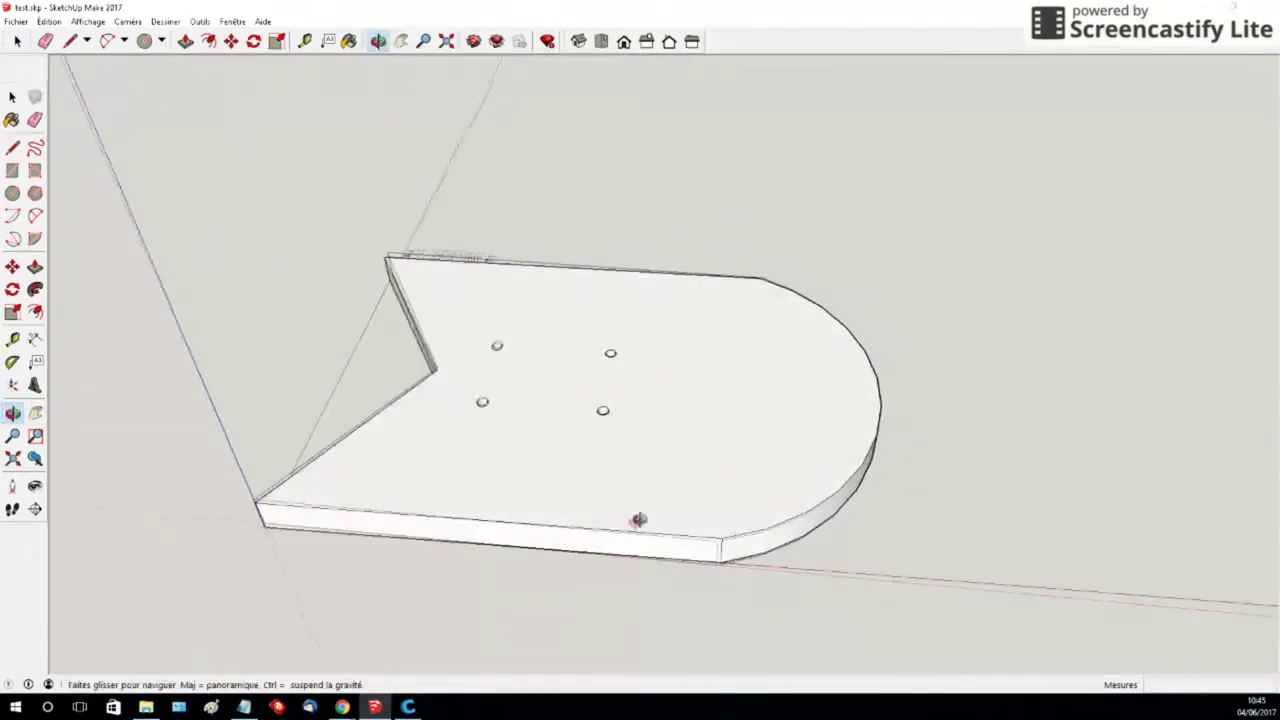
{"action": "middle_click_drag", "start_coordinate": [640, 520], "coordinate": [532, 451]}
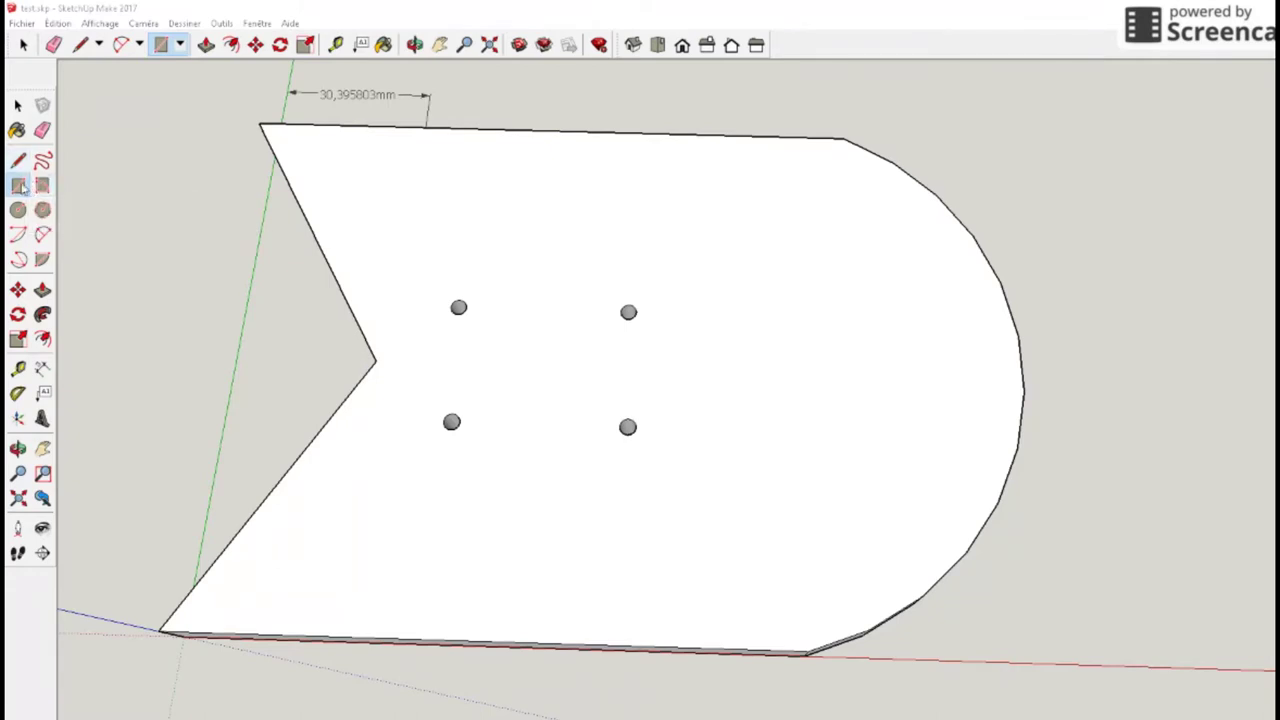
{"action": "left_click", "coordinate": [18, 186]}
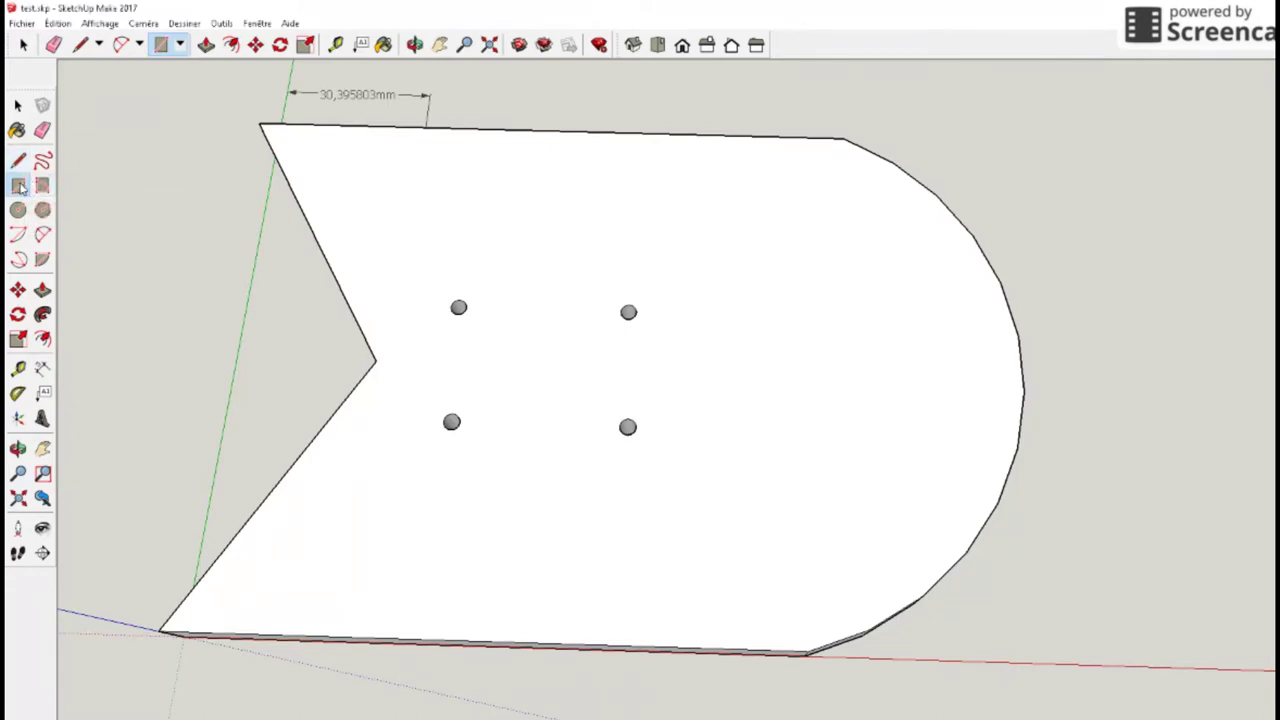
{"action": "left_click", "coordinate": [758, 209]}
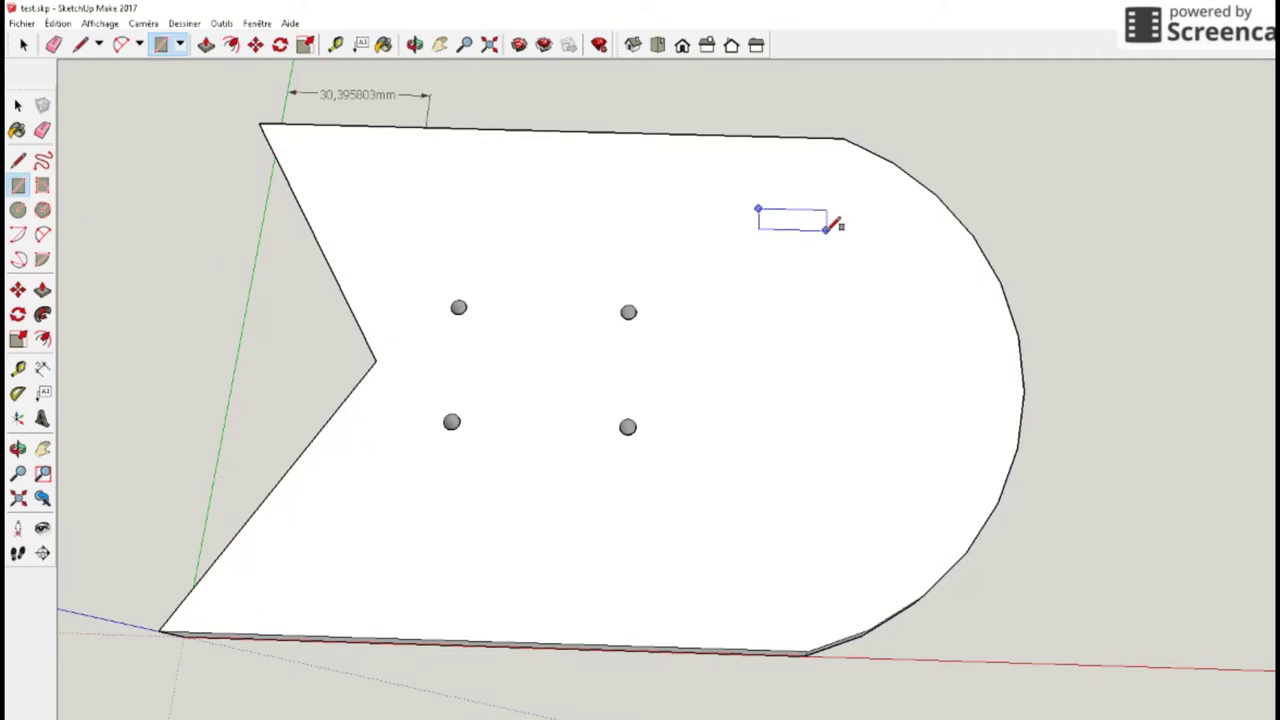
{"action": "type", "text": "15;10"}
{"action": "key", "text": "Return"}
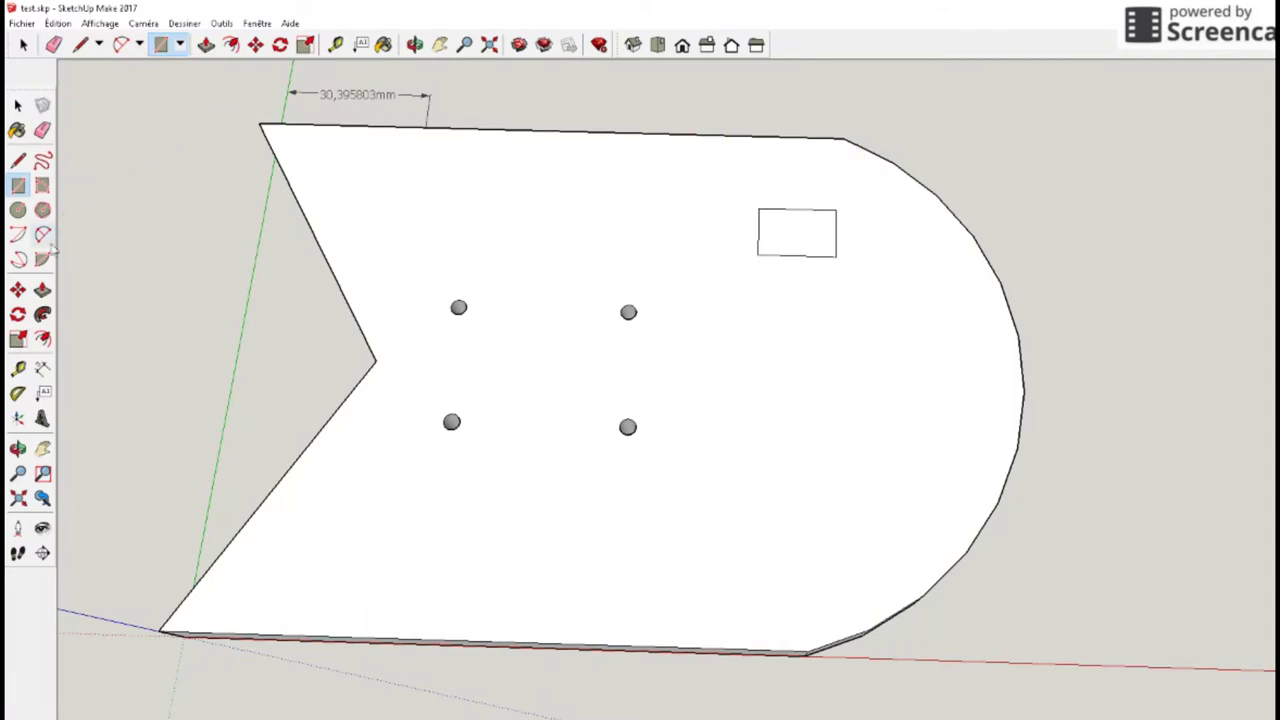
Step: Dimension the distance along the red axis between the rectangle's outer corner and the start of the plate's rounded end
{"action": "left_click", "coordinate": [43, 370]}
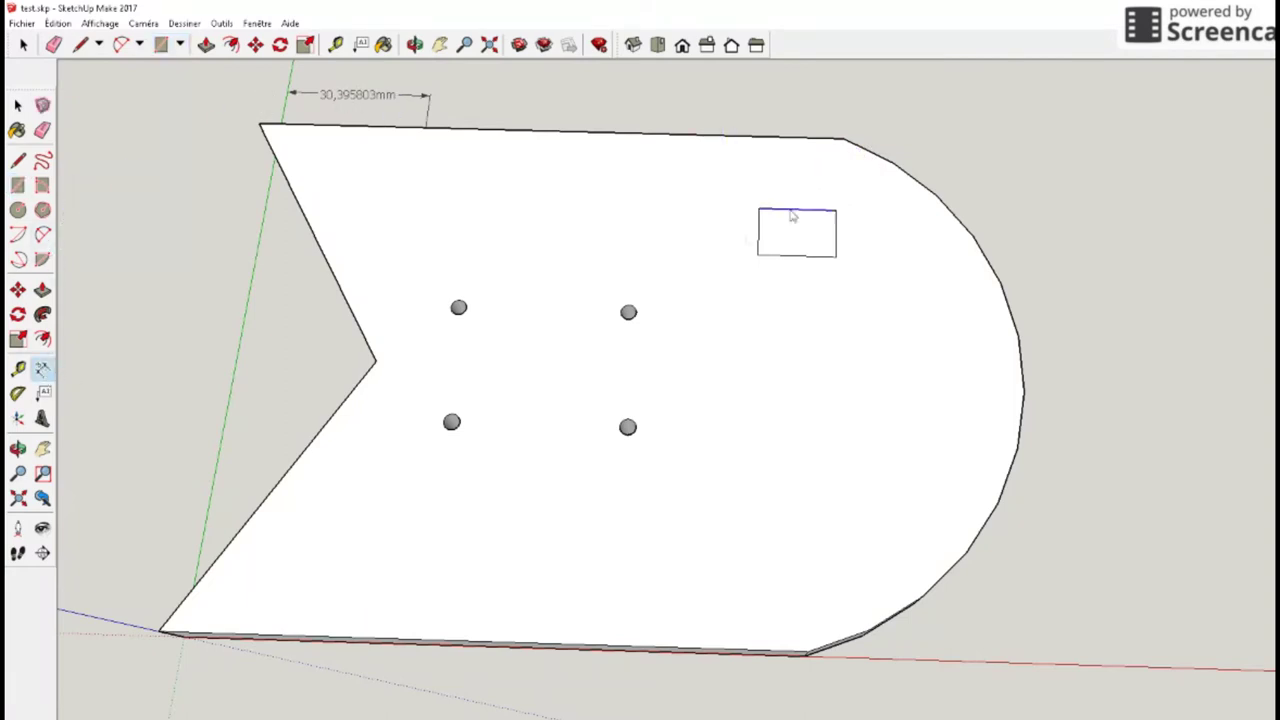
{"action": "left_click", "coordinate": [843, 139]}
{"action": "left_click", "coordinate": [835, 208]}
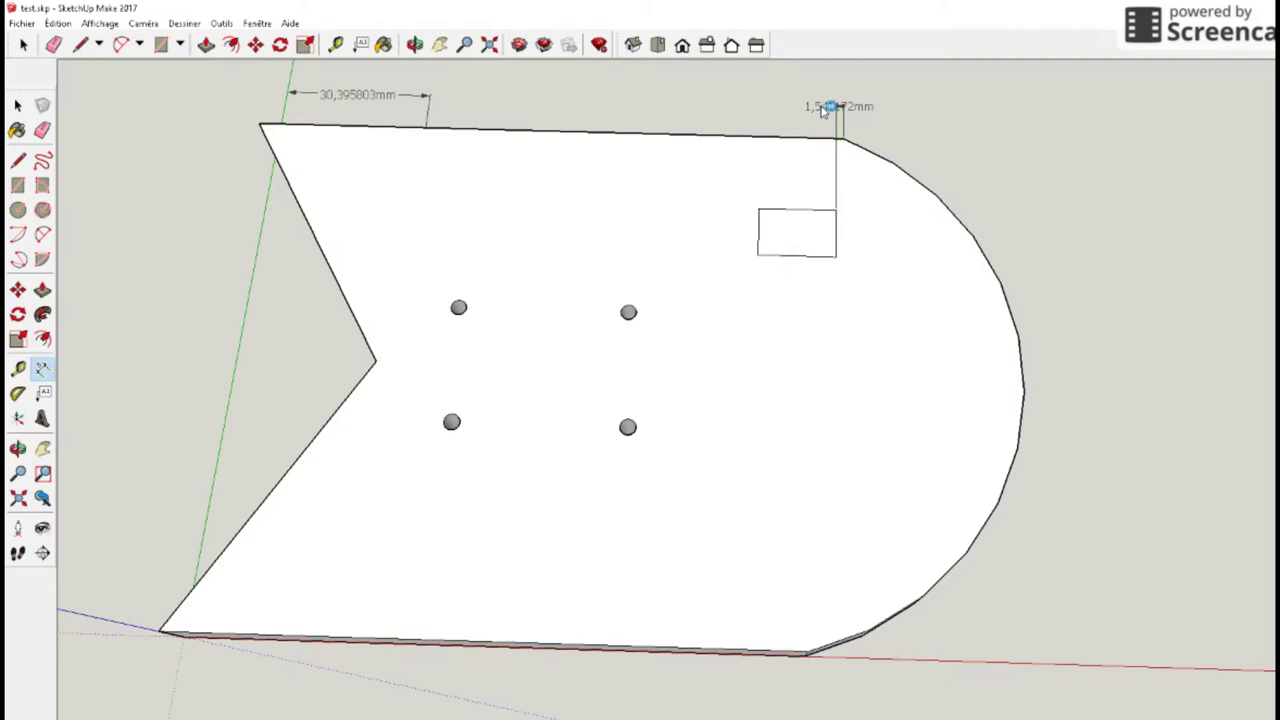
{"action": "left_click", "coordinate": [832, 126]}
{"action": "left_click", "coordinate": [516, 132]}
Step: Move the rectangle's notch-side edge inward to narrow it, and move the whole rectangle 1.45 mm toward the notch along the red axis
{"action": "left_click", "coordinate": [18, 290]}
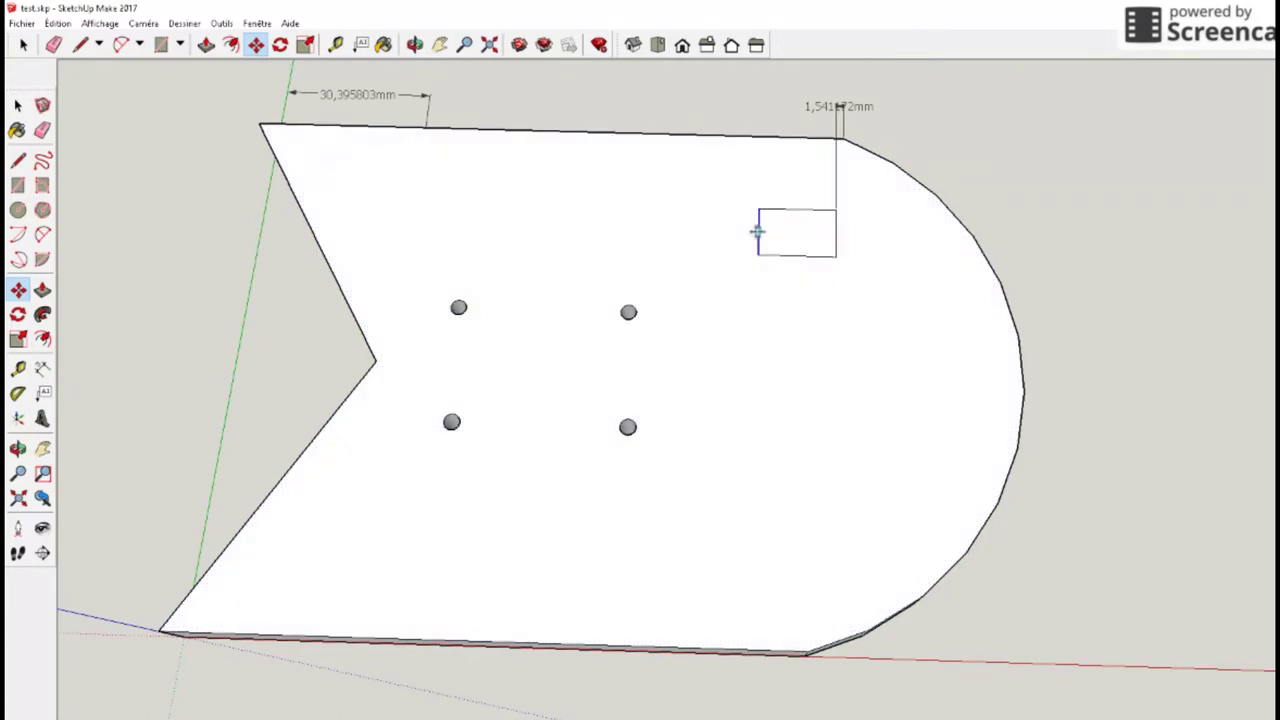
{"action": "left_click", "coordinate": [759, 230]}
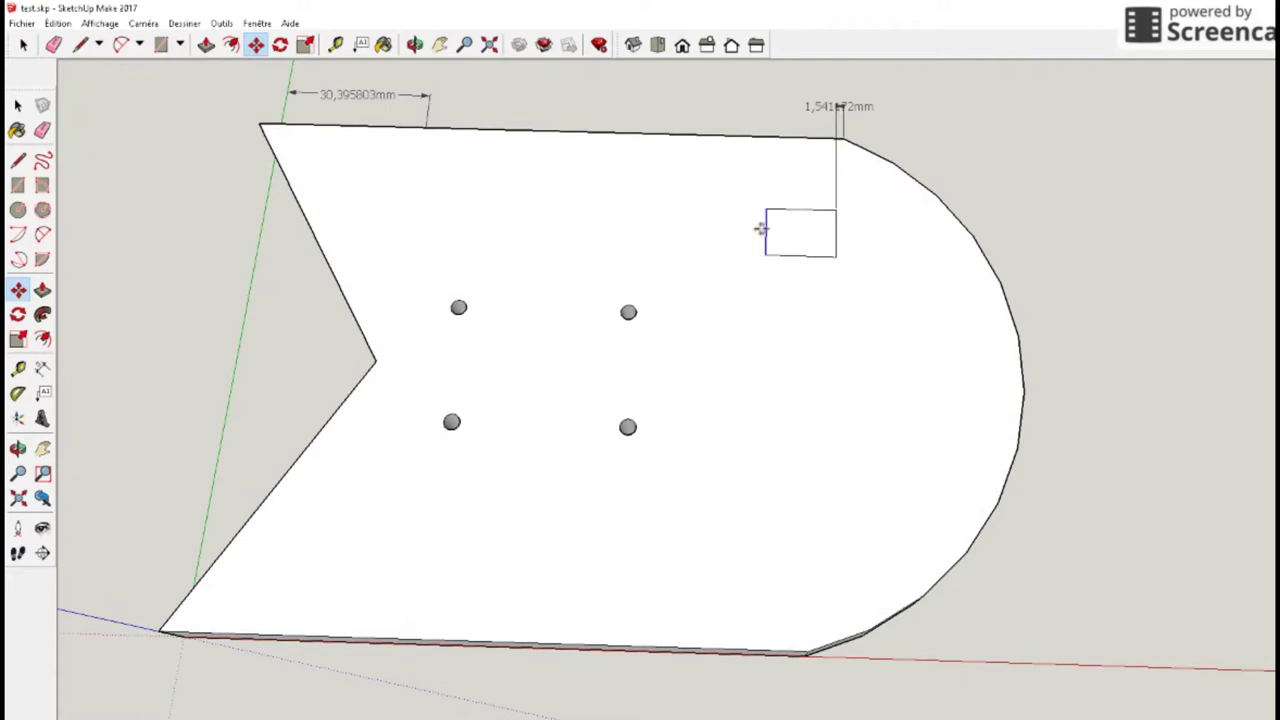
{"action": "left_click", "coordinate": [762, 230]}
{"action": "left_click", "coordinate": [800, 229]}
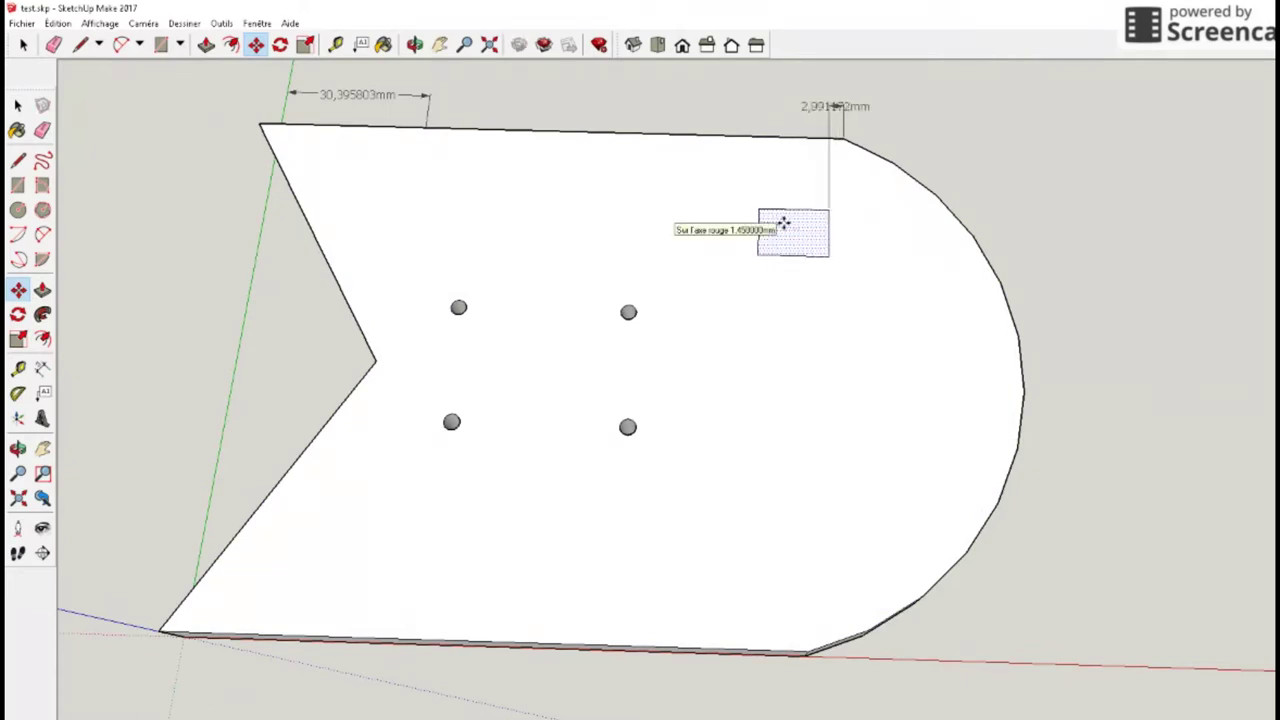
{"action": "left_click", "coordinate": [785, 226]}
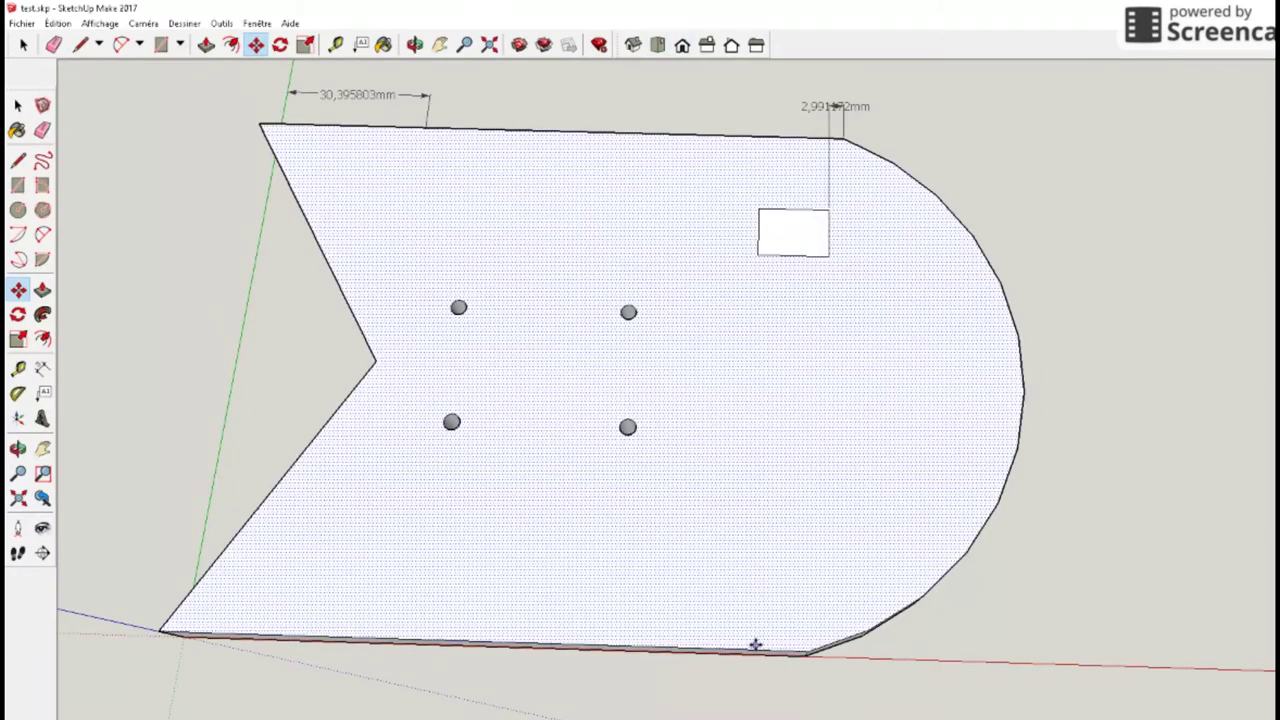
Step: Draw a guide line along the green axis from the rectangle's notch-side corner to near the plate's opposite straight edge
{"action": "left_click", "coordinate": [18, 160]}
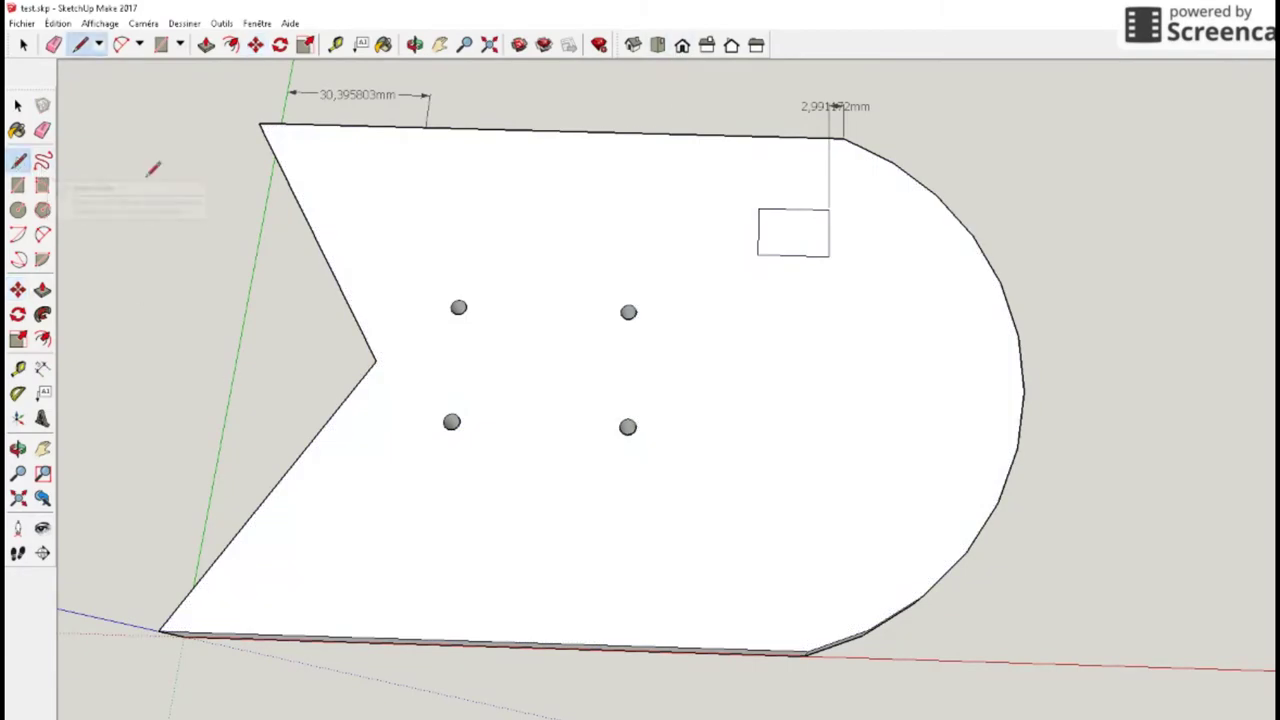
{"action": "left_click", "coordinate": [758, 272]}
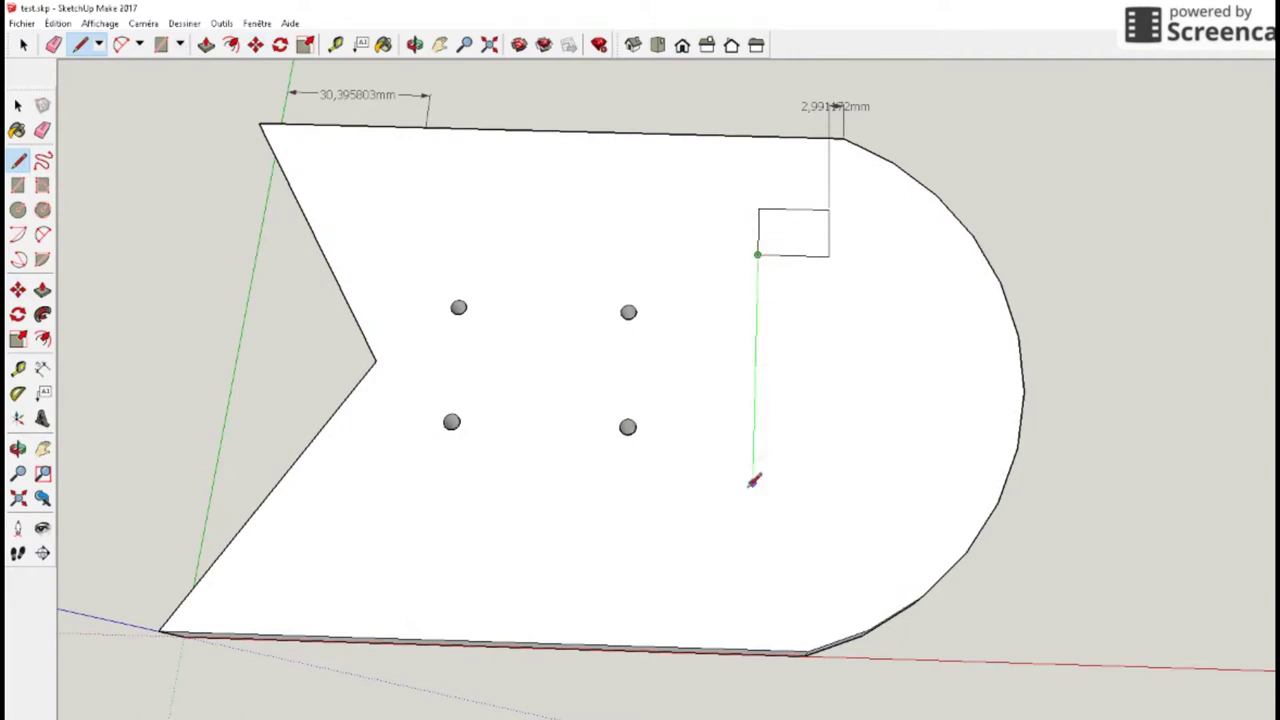
{"action": "left_click", "coordinate": [749, 616]}
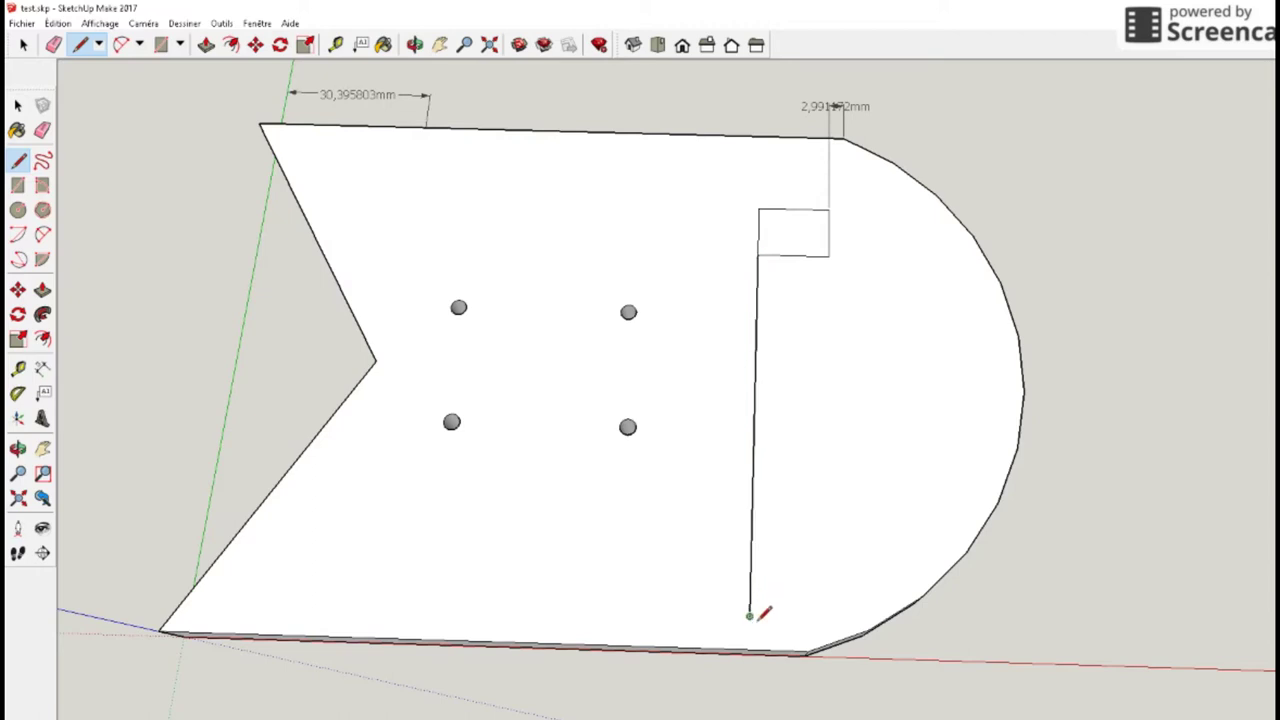
Step: Draw a second rectangle from the guide line toward the rounded end, near the opposite straight edge, and erase the guide line
{"action": "left_click", "coordinate": [18, 185]}
{"action": "left_click", "coordinate": [750, 567]}
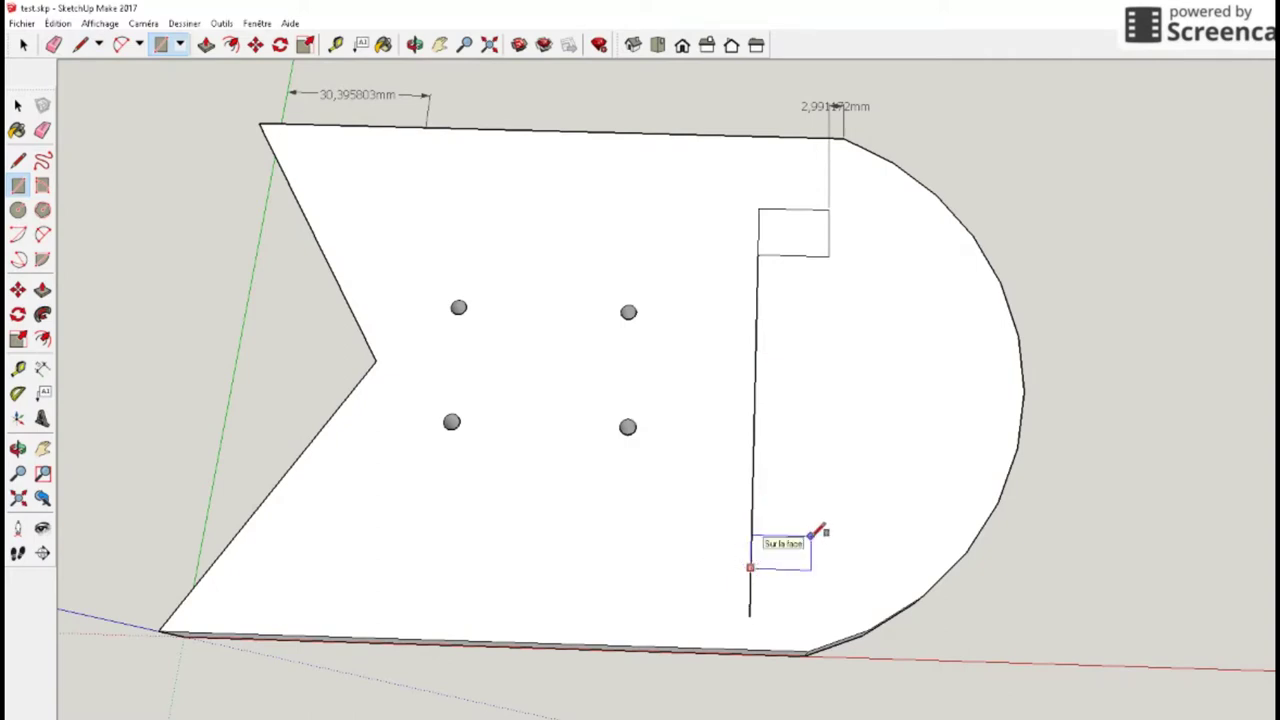
{"action": "left_click", "coordinate": [837, 513]}
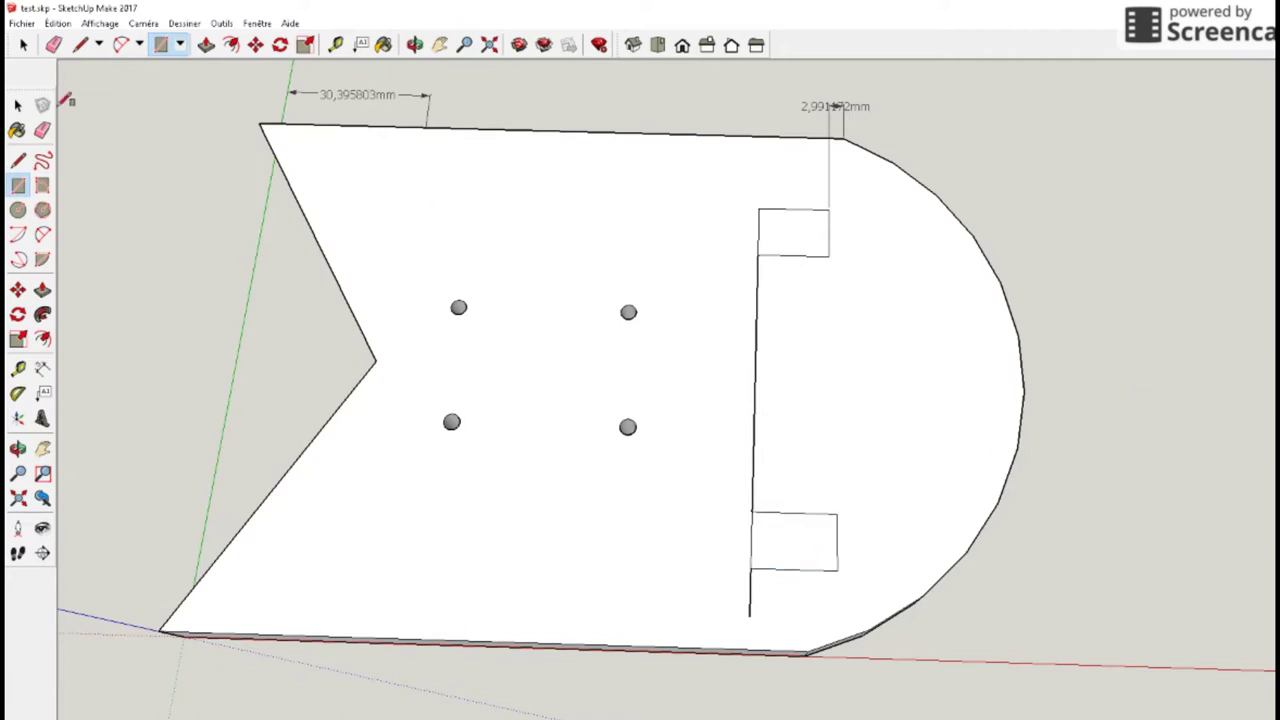
{"action": "left_click", "coordinate": [42, 130]}
{"action": "left_click", "coordinate": [758, 345]}
{"action": "left_click", "coordinate": [752, 588]}
Step: Extrude both rectangles upward with Push/Pull into two tall posts on the plate
{"action": "mouse_move", "coordinate": [1074, 449]}
{"action": "middle_mouse_down"}
{"action": "mouse_move", "coordinate": [1080, 460]}
{"action": "mouse_move", "coordinate": [1046, 409]}
{"action": "mouse_move", "coordinate": [1027, 268]}
{"action": "middle_mouse_up"}
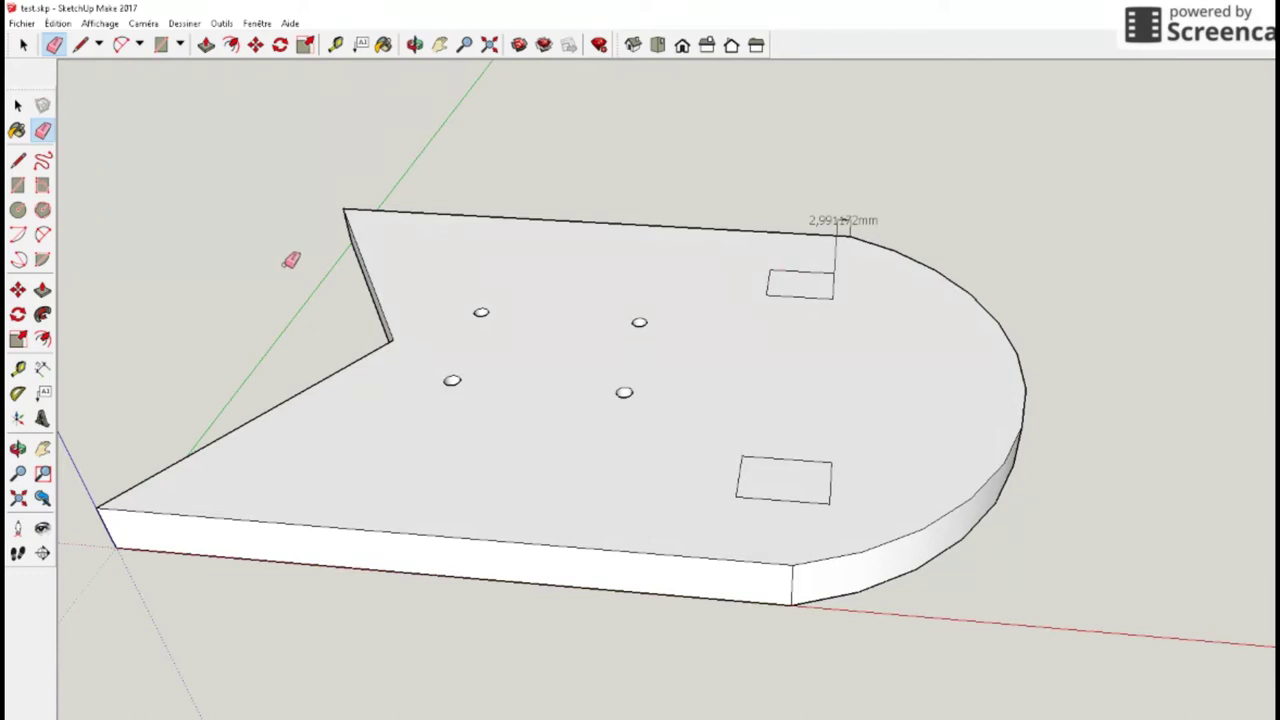
{"action": "left_click", "coordinate": [43, 290]}
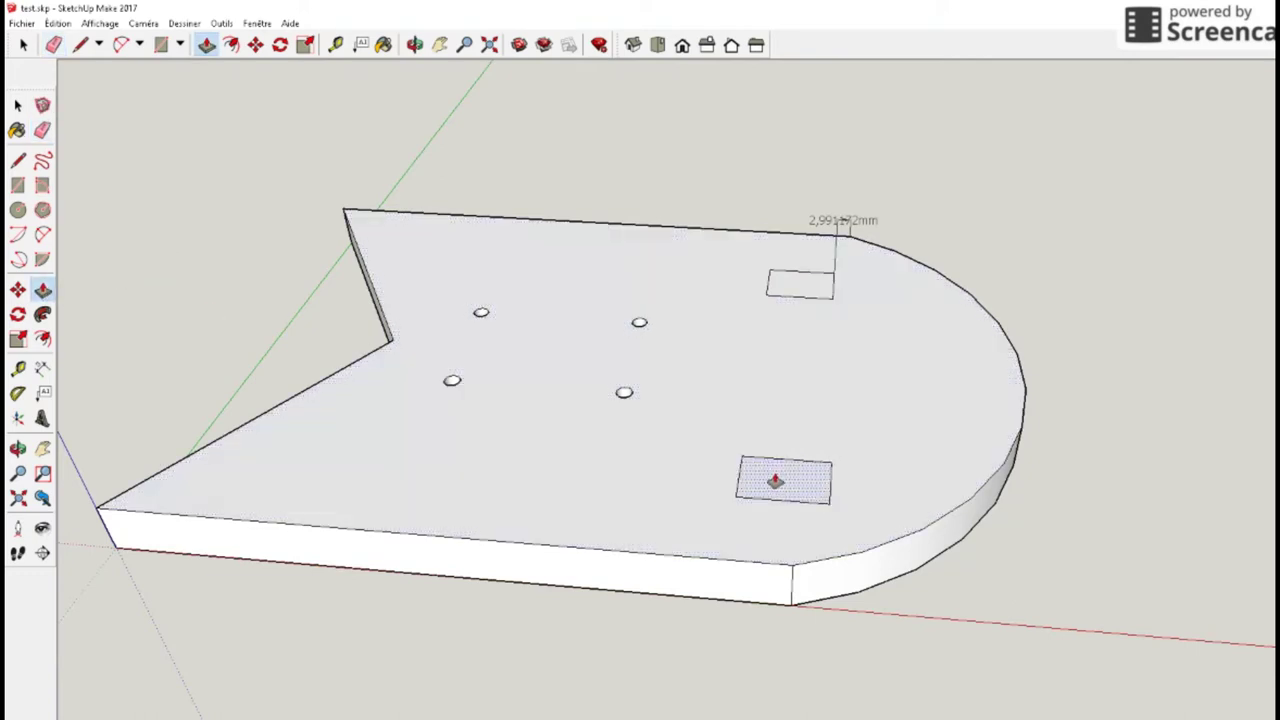
{"action": "left_click_drag", "start_coordinate": [775, 481], "coordinate": [771, 344]}
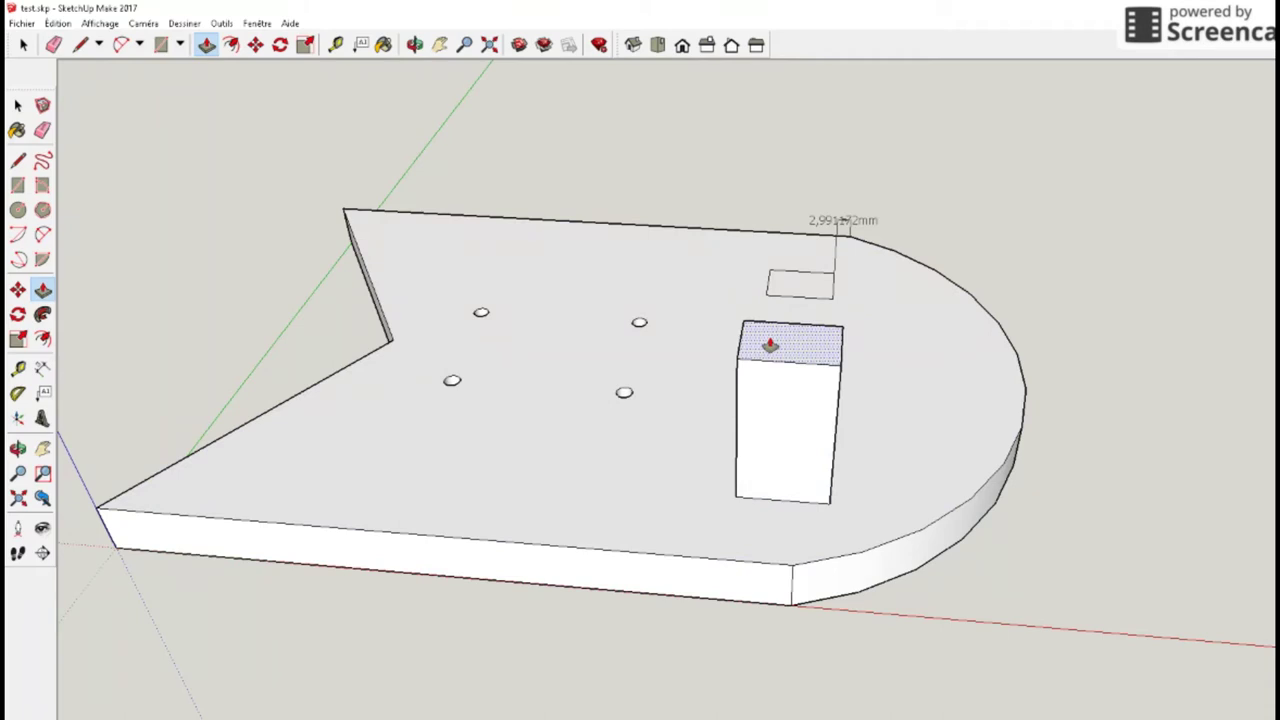
{"action": "left_click_drag", "start_coordinate": [770, 345], "coordinate": [766, 346]}
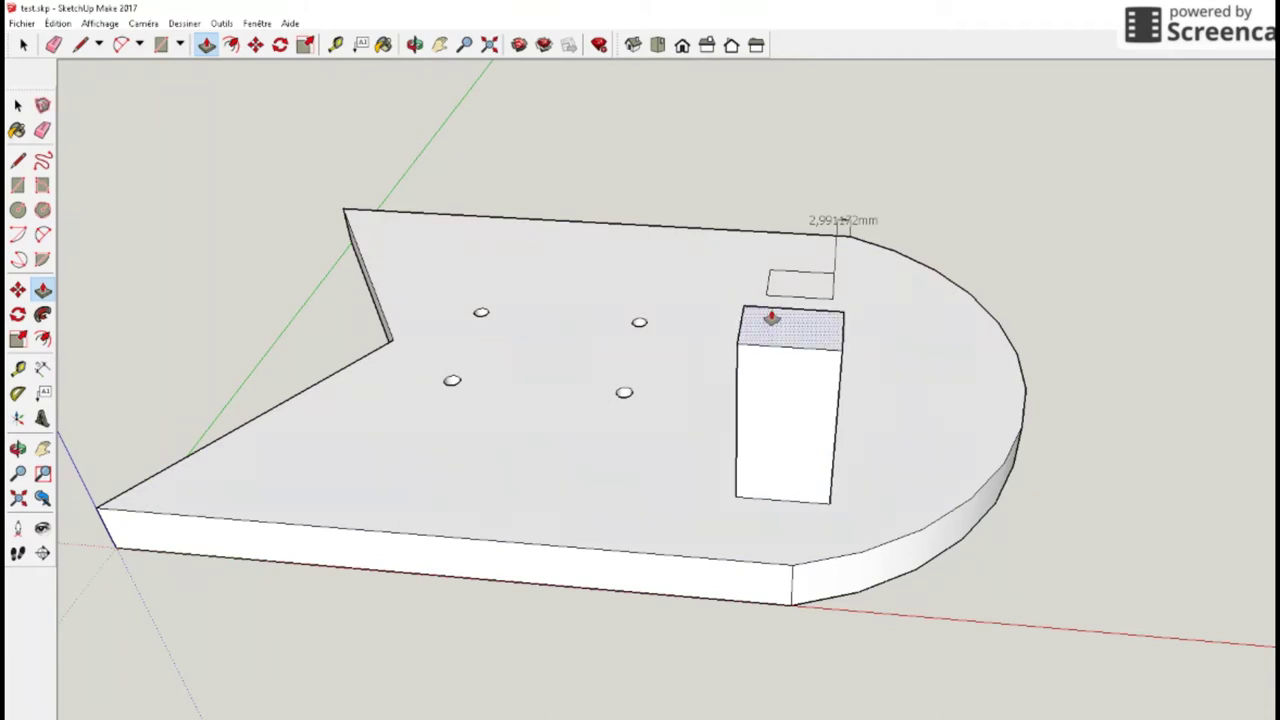
{"action": "left_click_drag", "start_coordinate": [806, 286], "coordinate": [803, 194]}
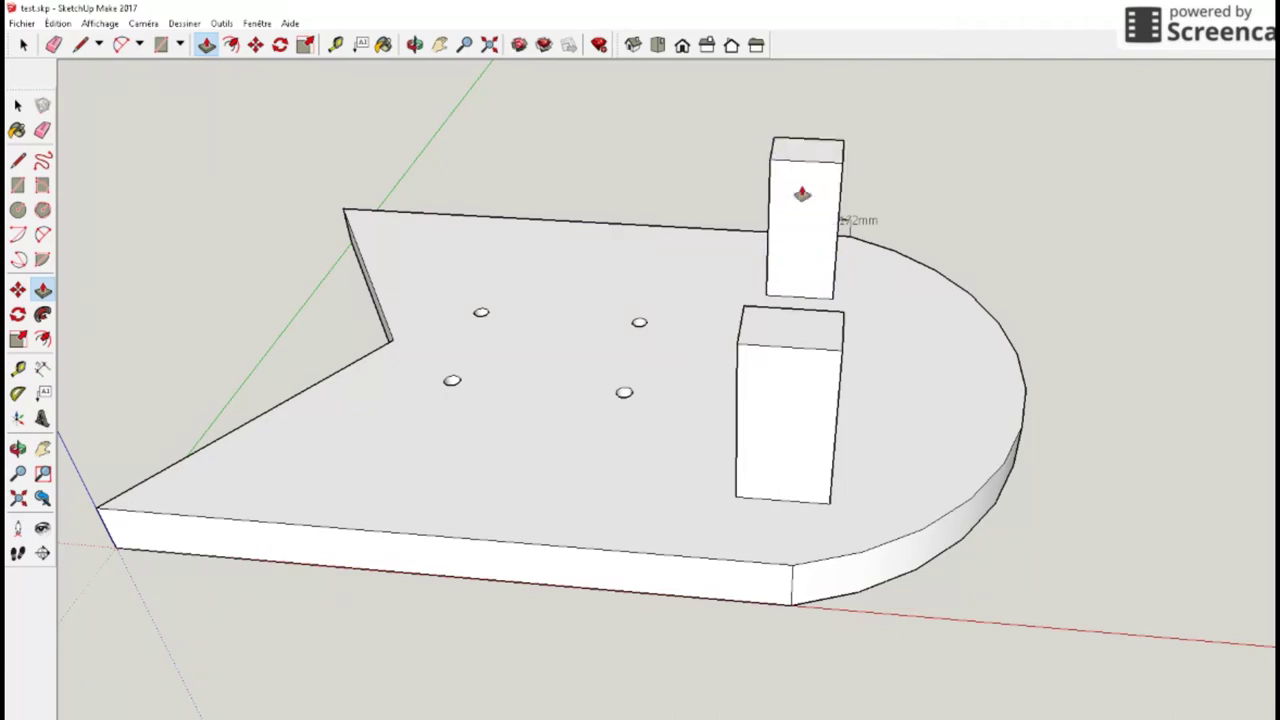
{"action": "scroll", "coordinate": [920, 309], "scroll_direction": "up", "scroll_amount": 2}
{"action": "scroll", "coordinate": [914, 314], "scroll_direction": "down", "scroll_amount": 4}
{"action": "middle_click_drag", "start_coordinate": [1039, 399], "coordinate": [1052, 347]}
{"action": "middle_click_drag", "start_coordinate": [949, 442], "coordinate": [863, 306]}
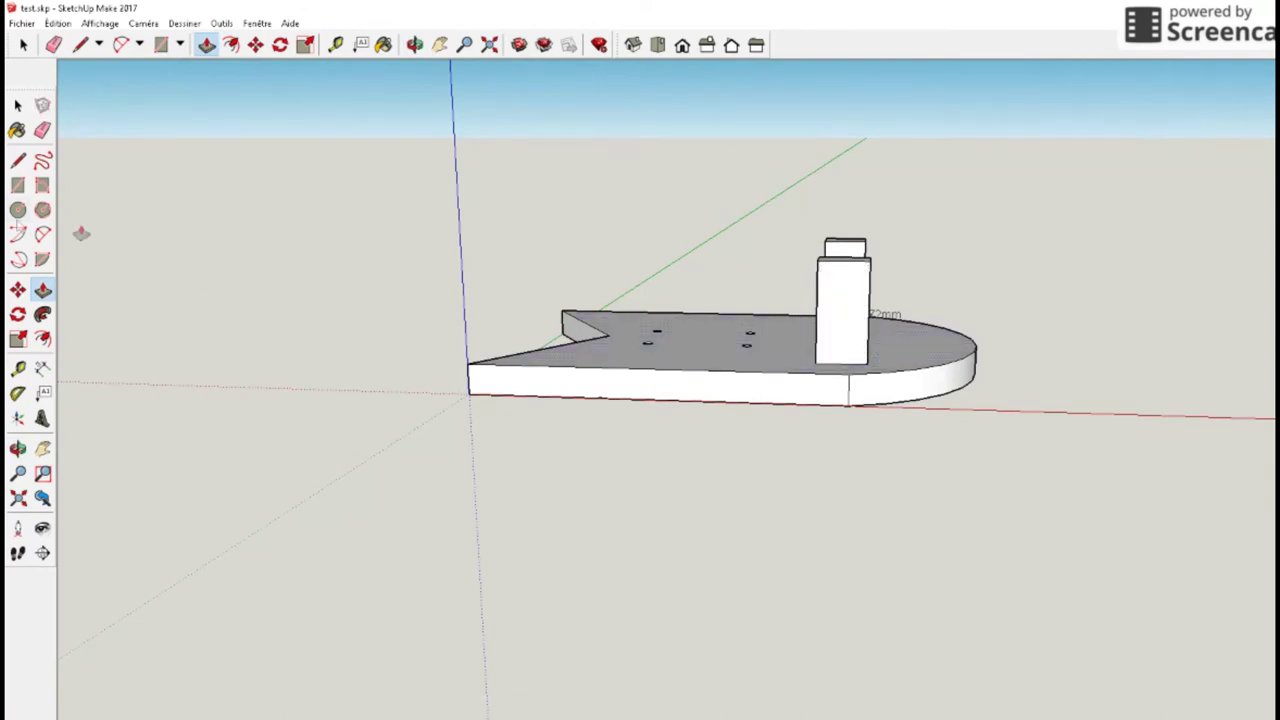
{"action": "left_click", "coordinate": [18, 211]}
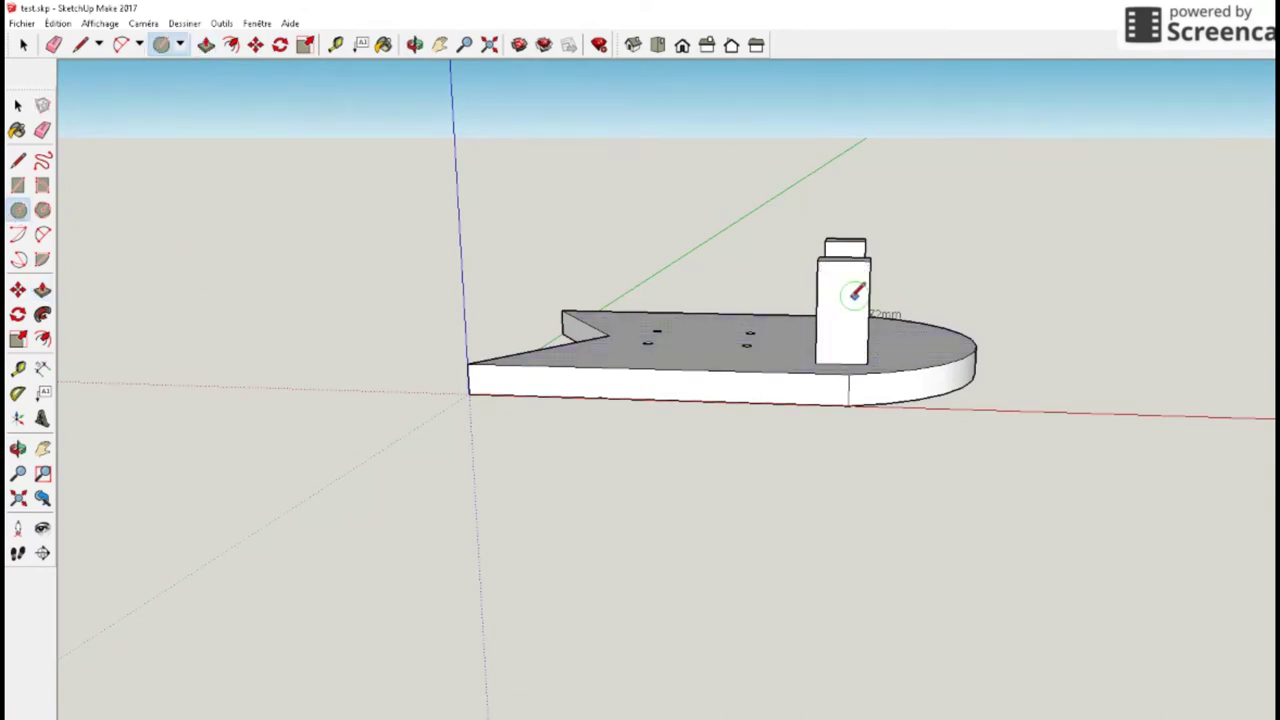
{"action": "scroll", "coordinate": [848, 298], "scroll_direction": "up", "scroll_amount": 1}
{"action": "scroll", "coordinate": [848, 298], "scroll_direction": "up", "scroll_amount": 5}
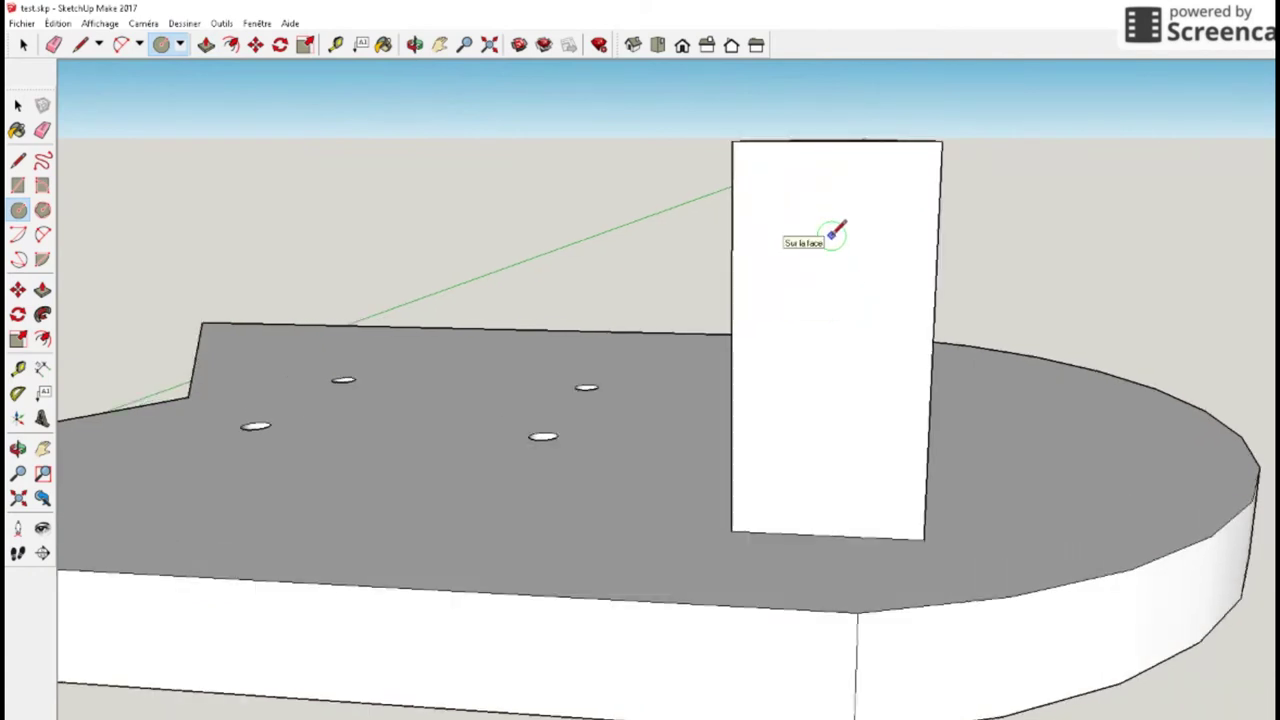
{"action": "left_click", "coordinate": [831, 236]}
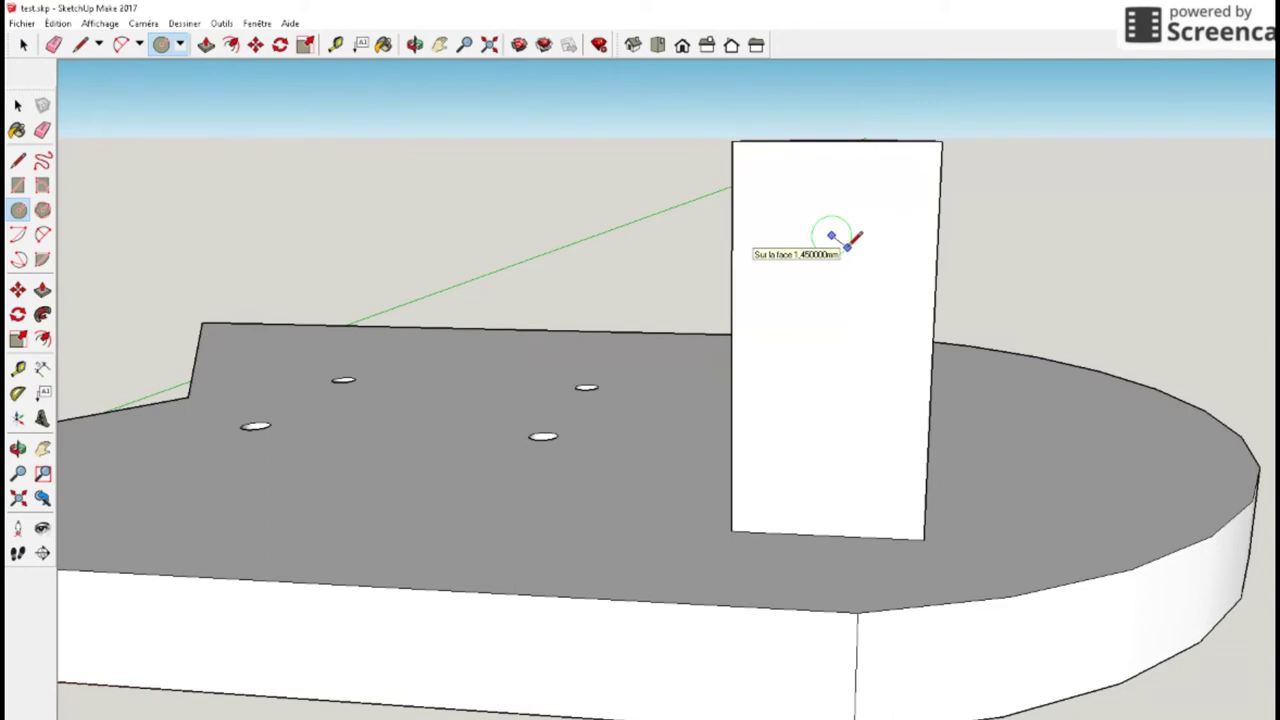
{"action": "left_click", "coordinate": [847, 246]}
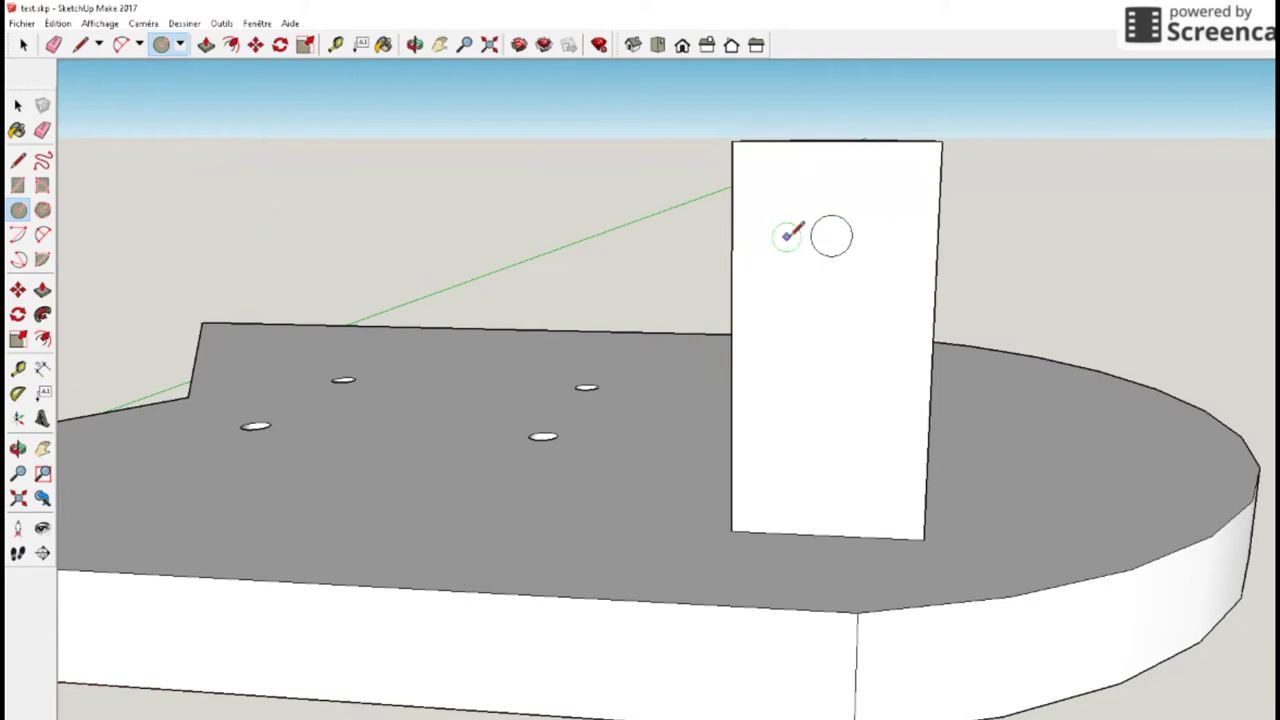
{"action": "left_click", "coordinate": [57, 23]}
{"action": "left_click", "coordinate": [80, 42]}
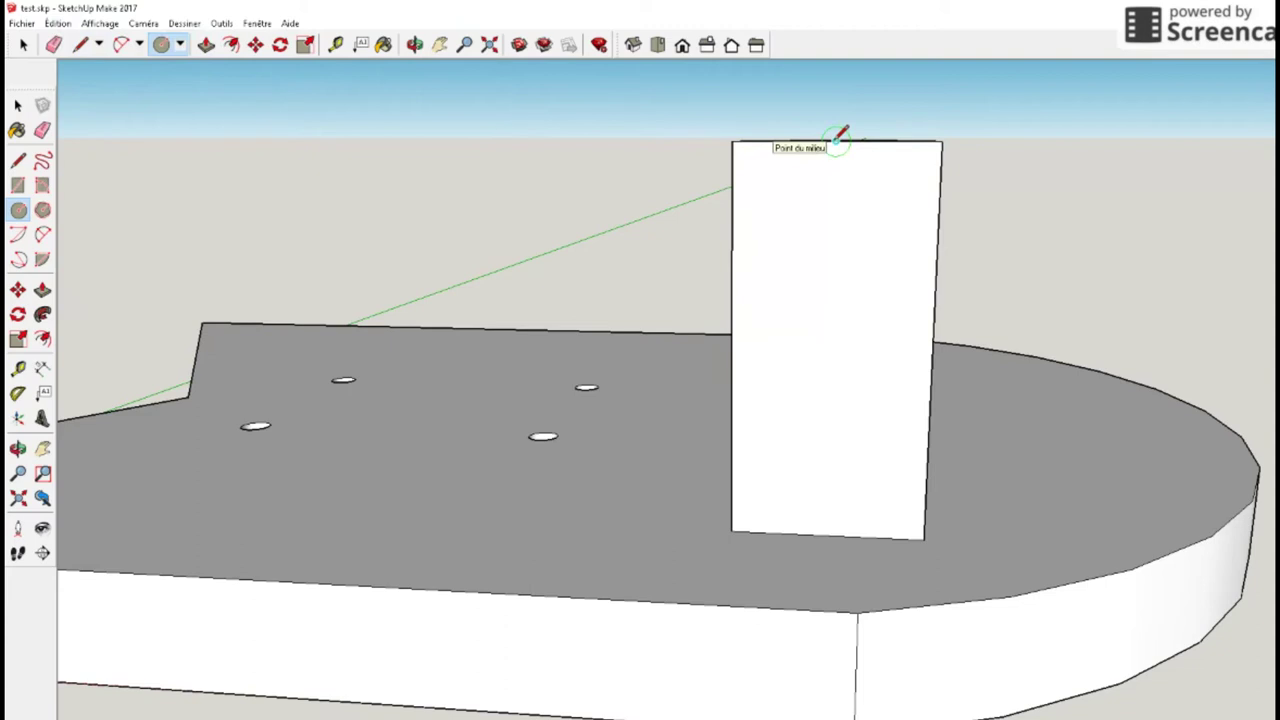
Step: Draw a circle of 1.5 mm radius on the near post's outer face, centred about 5.5 mm below the upper edge's midpoint
{"action": "left_click", "coordinate": [836, 218]}
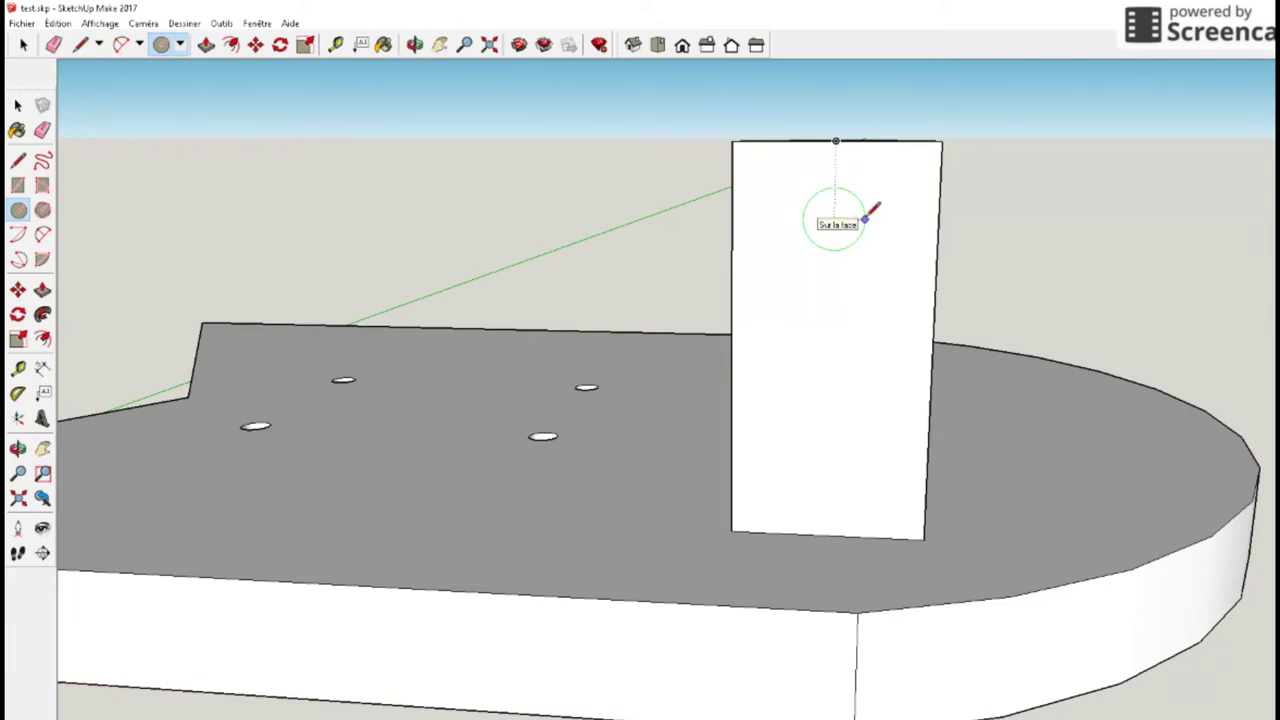
{"action": "left_click", "coordinate": [866, 218]}
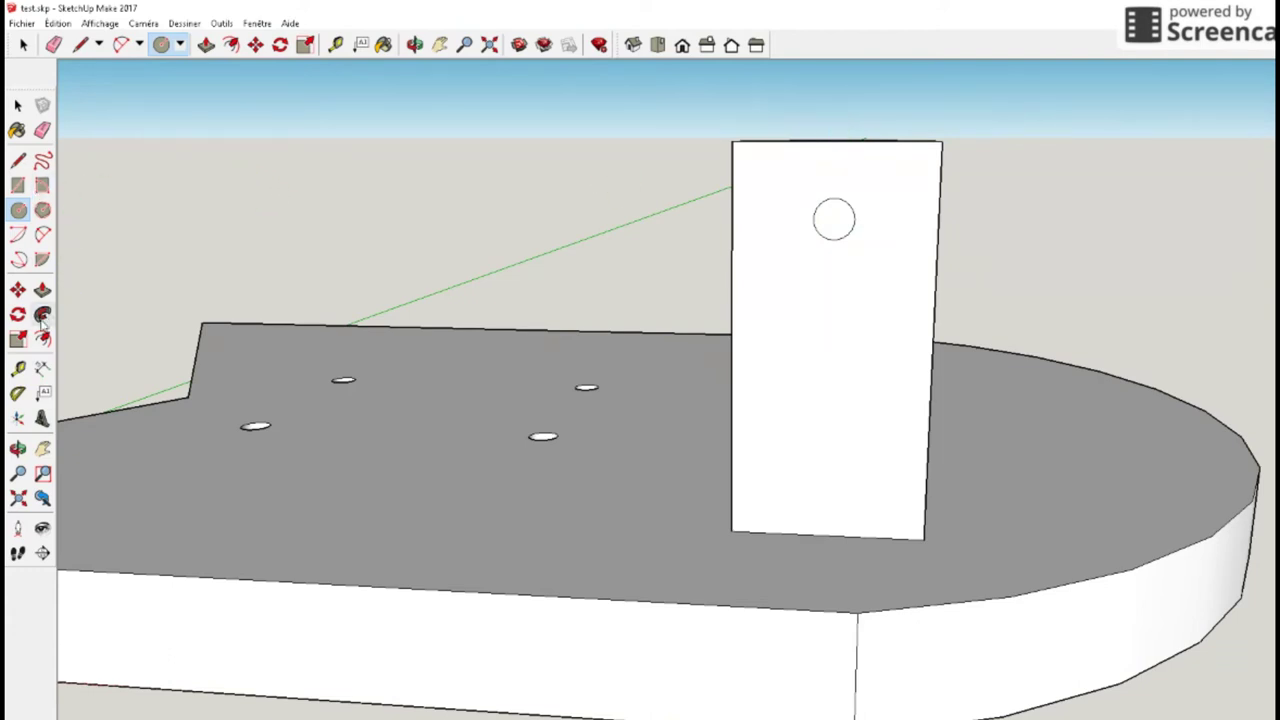
{"action": "left_click", "coordinate": [42, 368]}
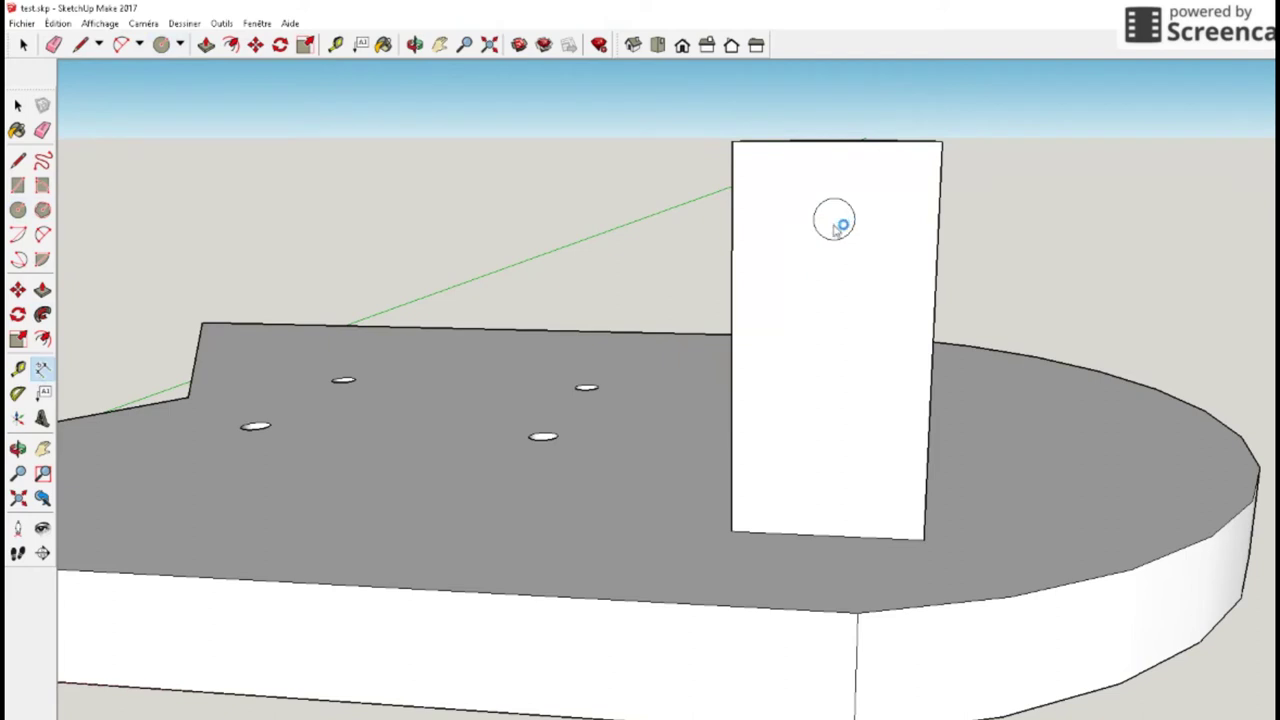
{"action": "left_click", "coordinate": [848, 147]}
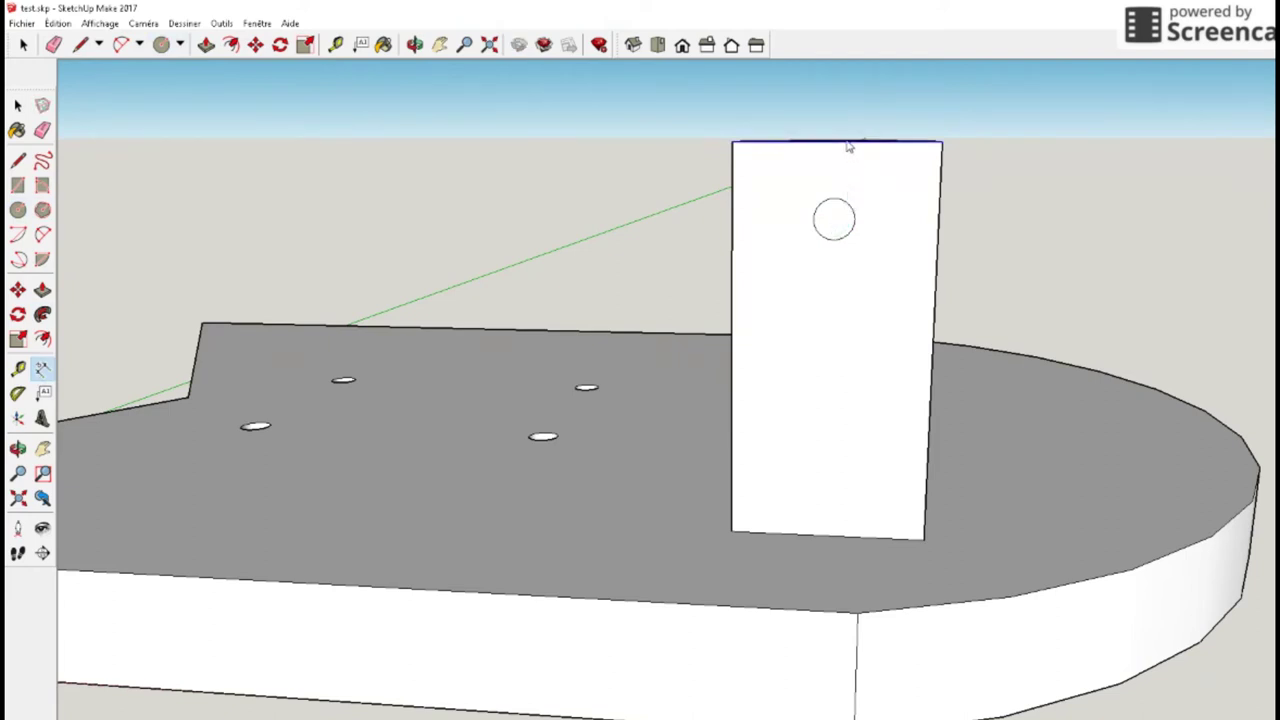
{"action": "left_click", "coordinate": [848, 188]}
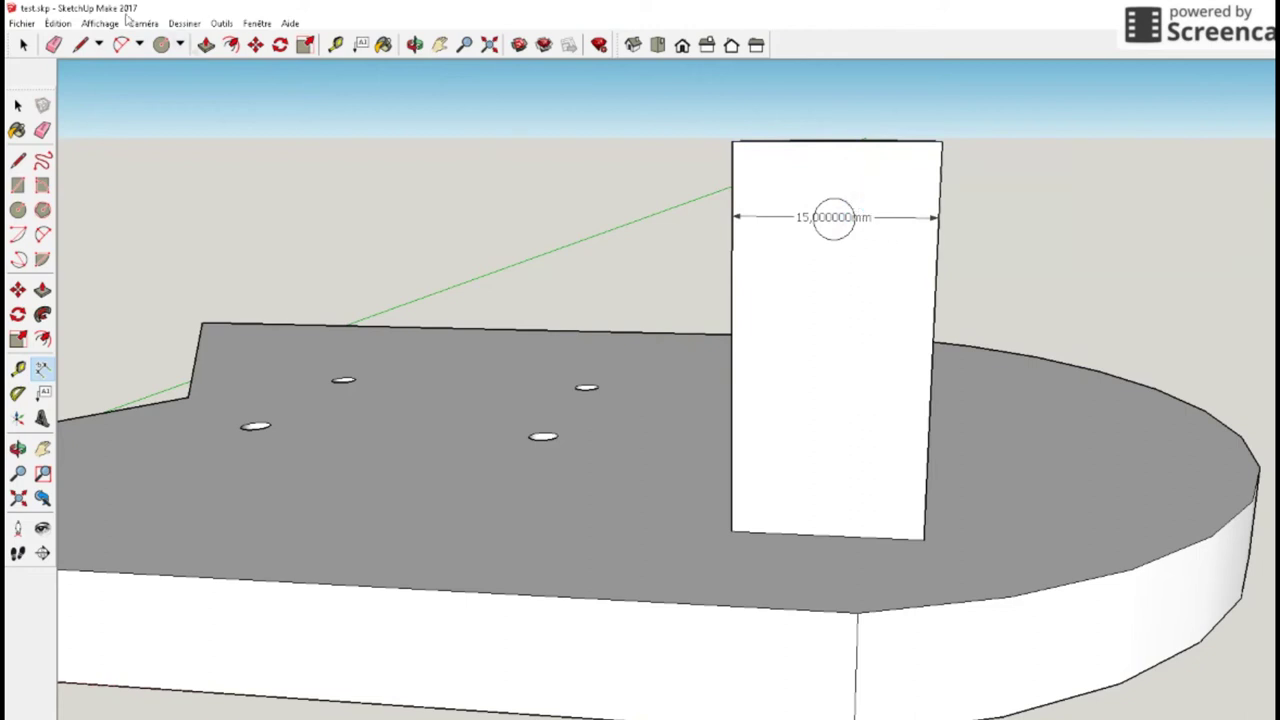
{"action": "left_click", "coordinate": [58, 23]}
{"action": "left_click", "coordinate": [70, 41]}
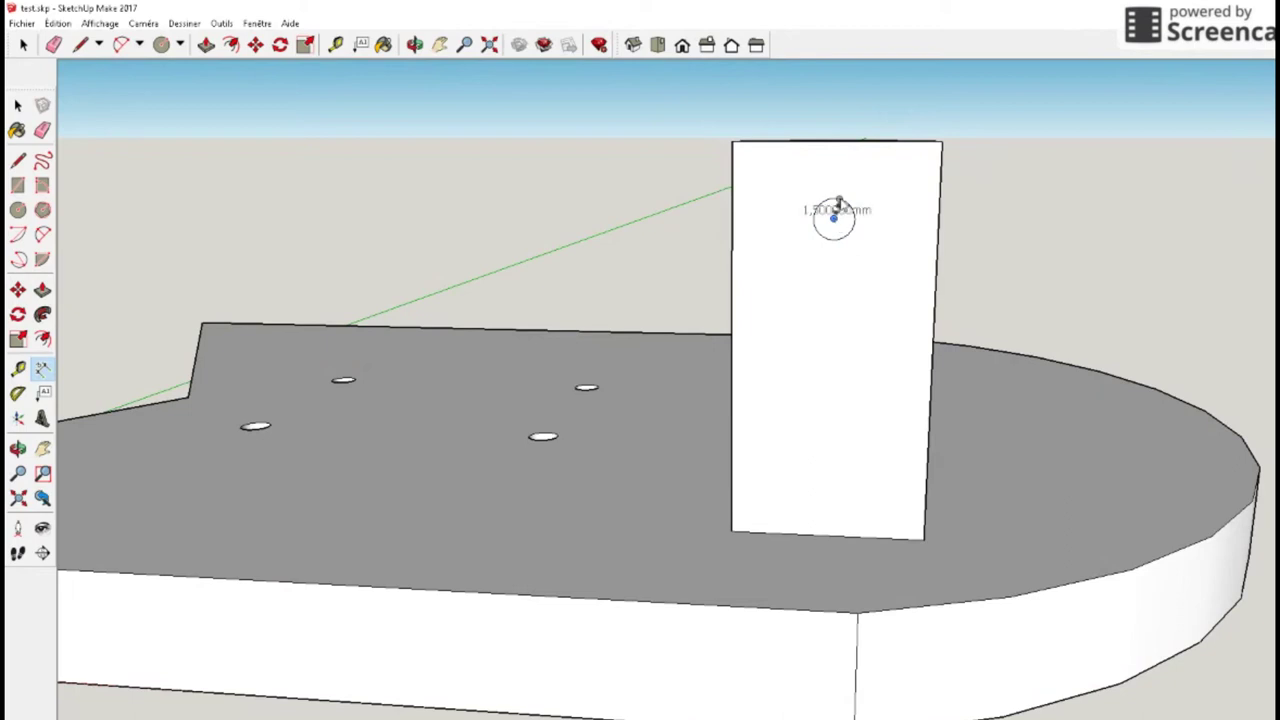
Step: Dimension the distance from the circle's centre to the midpoint of the post's upper edge, placing the dimension beside the post
{"action": "left_click", "coordinate": [834, 218]}
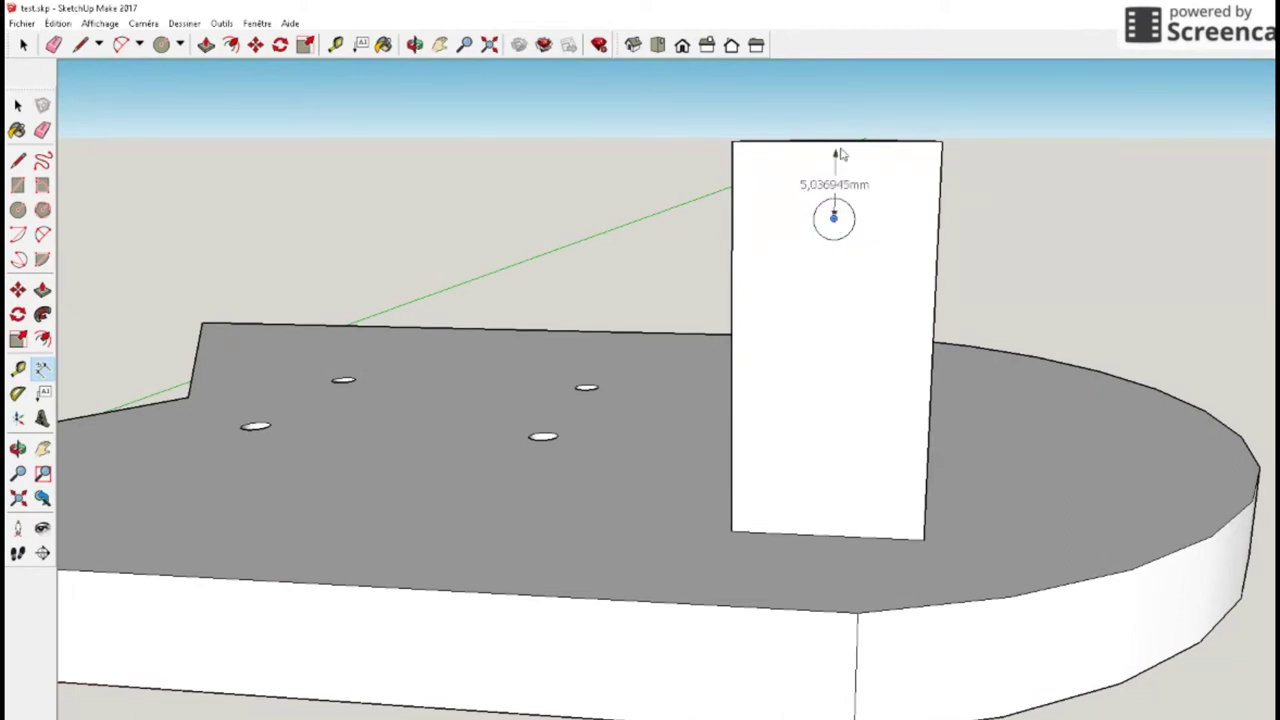
{"action": "left_click", "coordinate": [838, 145]}
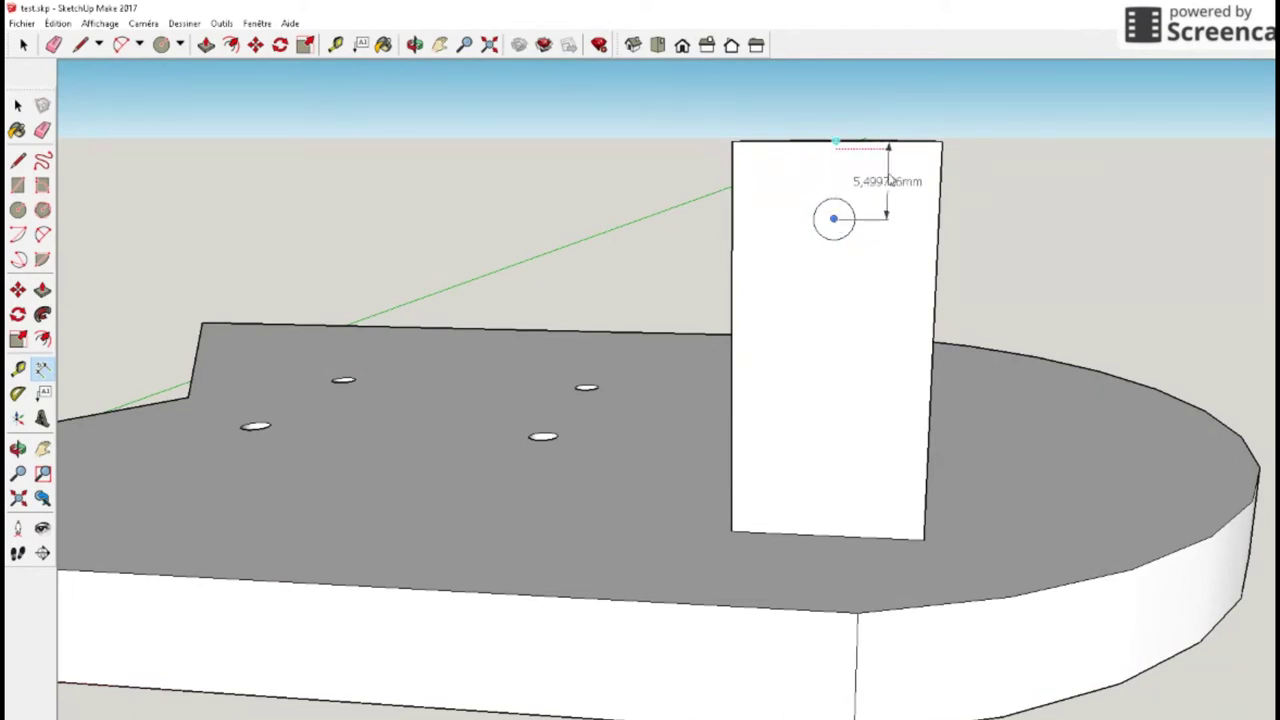
{"action": "left_click", "coordinate": [1005, 170]}
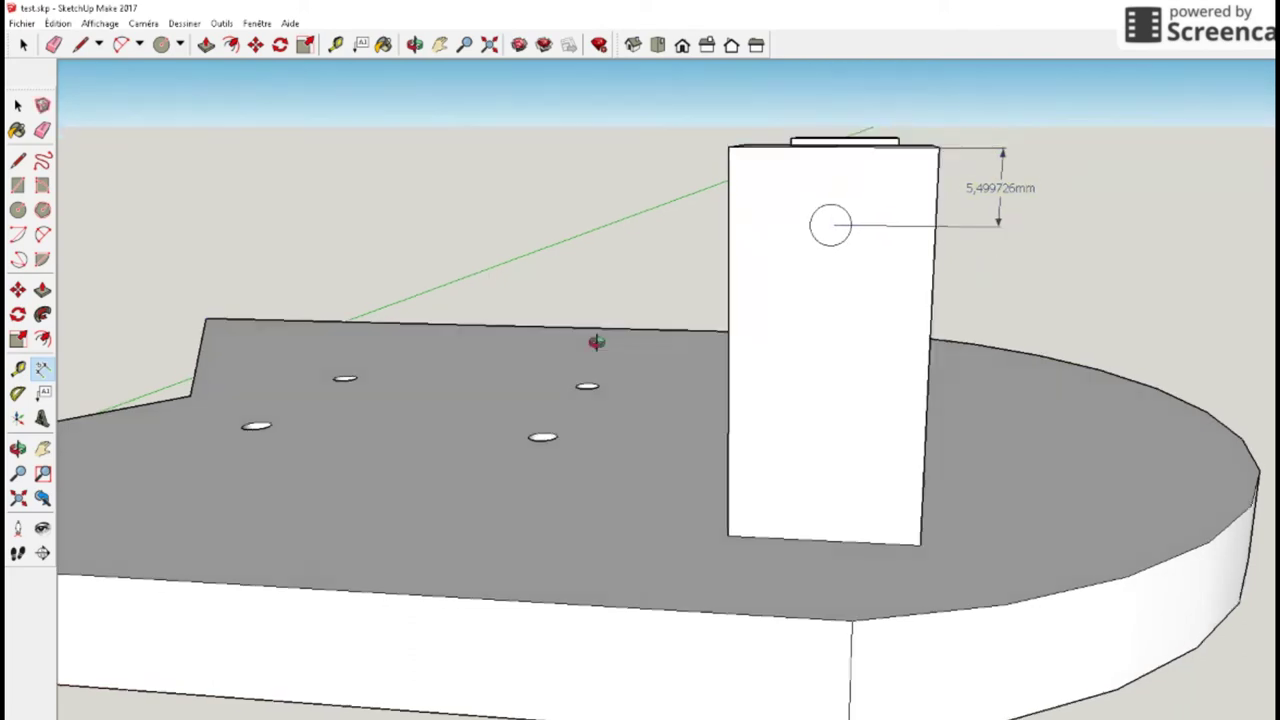
Step: Push/Pull the circle through the post to its inner face to cut a through-hole
{"action": "middle_click_drag", "start_coordinate": [597, 340], "coordinate": [423, 409]}
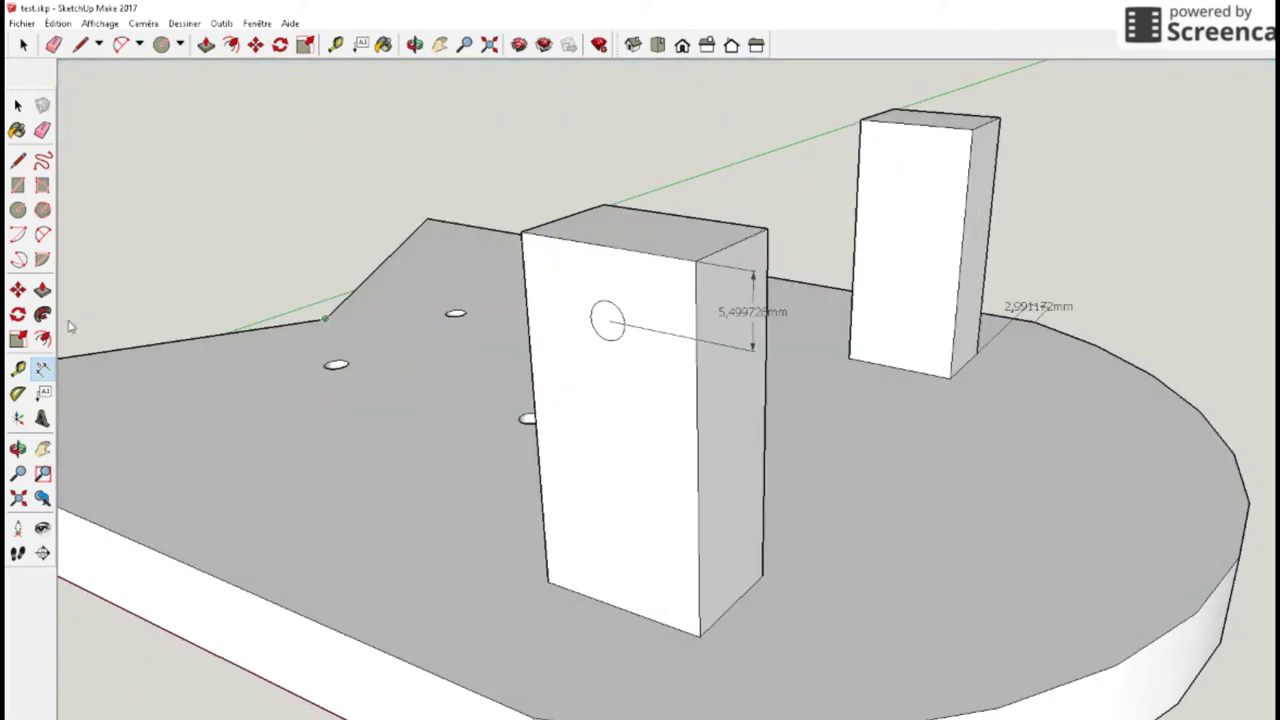
{"action": "left_click", "coordinate": [42, 289]}
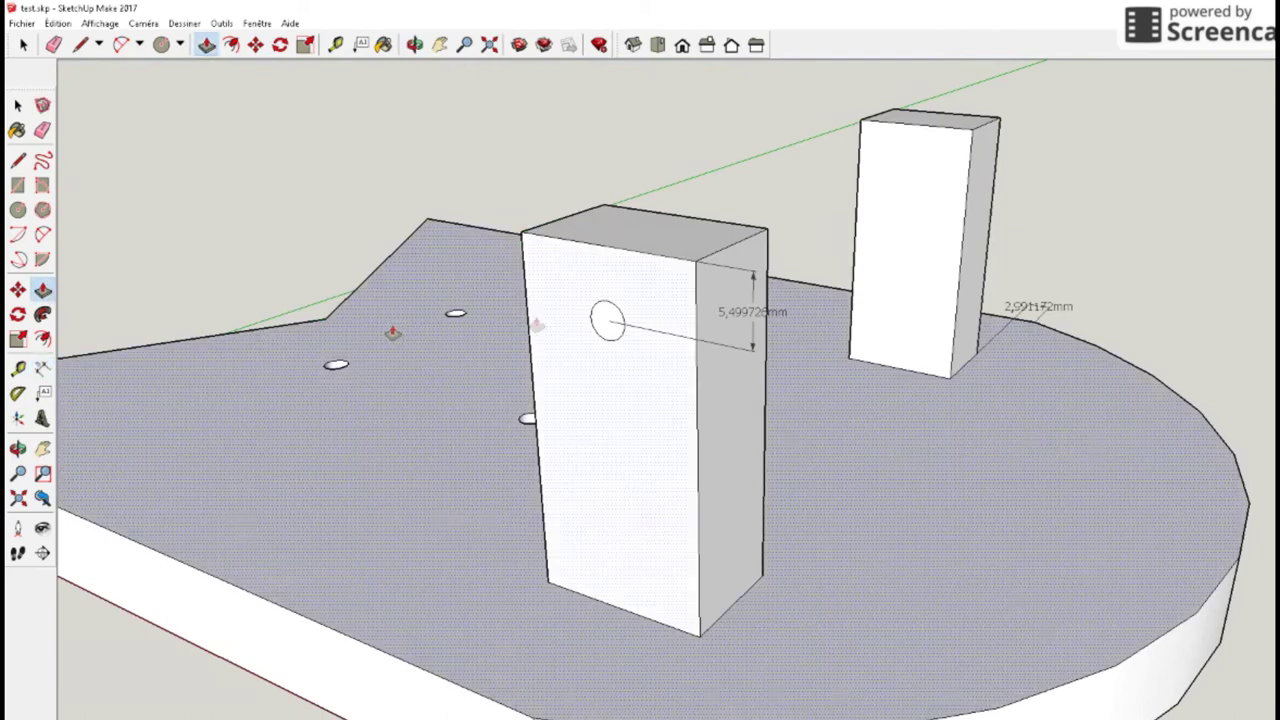
{"action": "double_click", "coordinate": [605, 320]}
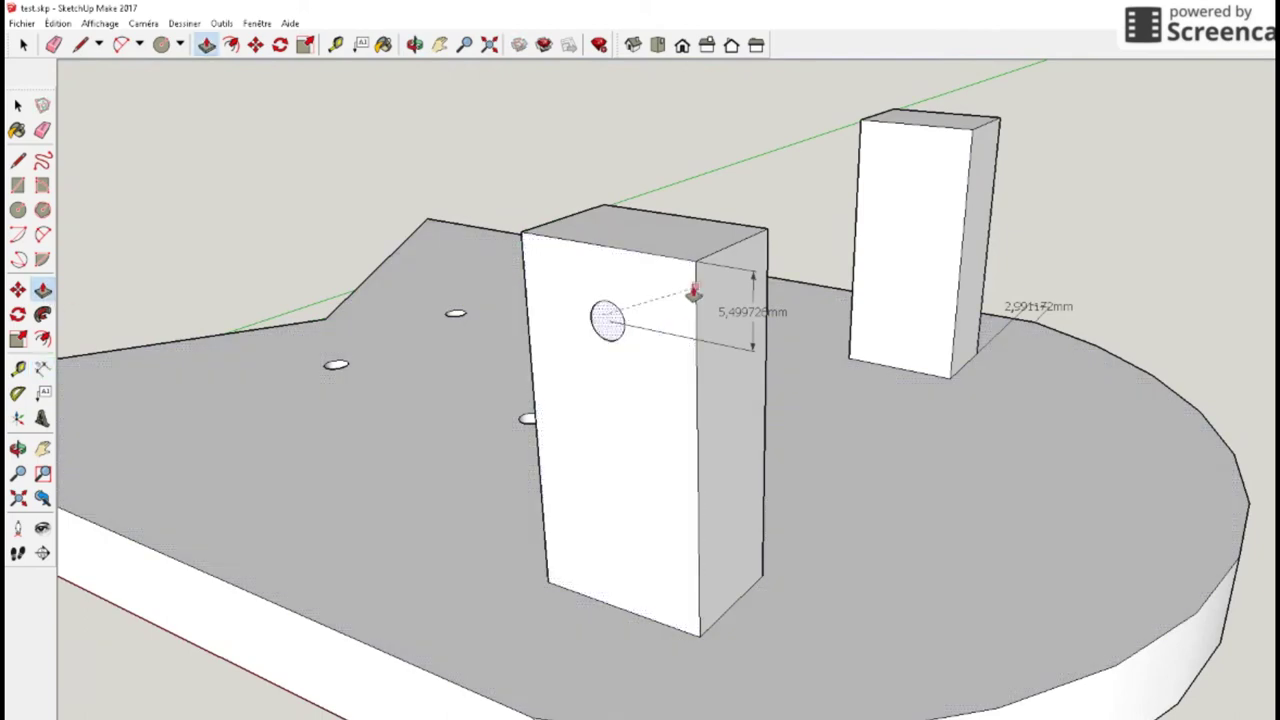
{"action": "middle_click_drag", "start_coordinate": [755, 290], "coordinate": [397, 354]}
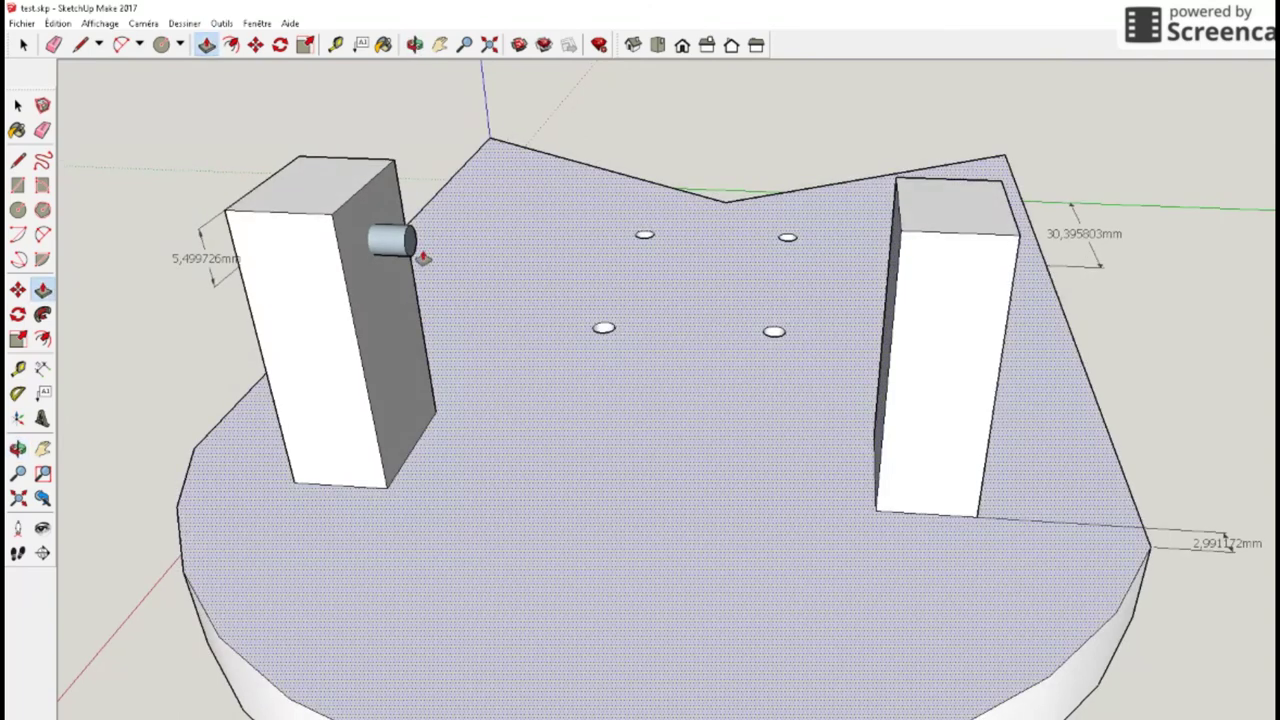
{"action": "left_click_drag", "start_coordinate": [408, 242], "coordinate": [372, 240]}
Step: Examine the through-holes in both posts from several sides of the model
{"action": "mouse_move", "coordinate": [366, 322]}
{"action": "middle_mouse_down"}
{"action": "mouse_move", "coordinate": [343, 351]}
{"action": "mouse_move", "coordinate": [923, 243]}
{"action": "mouse_move", "coordinate": [880, 249]}
{"action": "mouse_move", "coordinate": [897, 203]}
{"action": "mouse_move", "coordinate": [366, 303]}
{"action": "middle_mouse_up"}
{"action": "key", "text": "m"}
{"action": "middle_click_drag", "start_coordinate": [870, 378], "coordinate": [429, 366]}
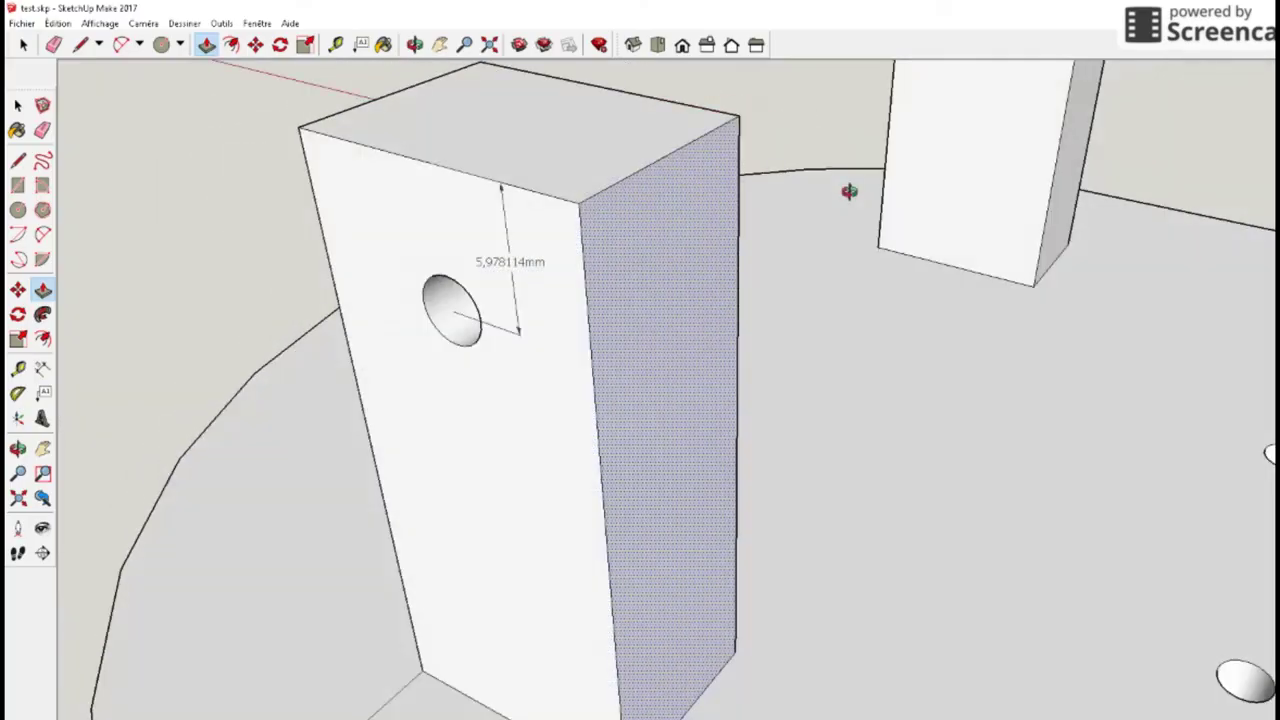
{"action": "middle_click_drag", "start_coordinate": [851, 191], "coordinate": [1053, 90]}
{"action": "scroll", "coordinate": [1053, 90], "scroll_direction": "down", "scroll_amount": 10}
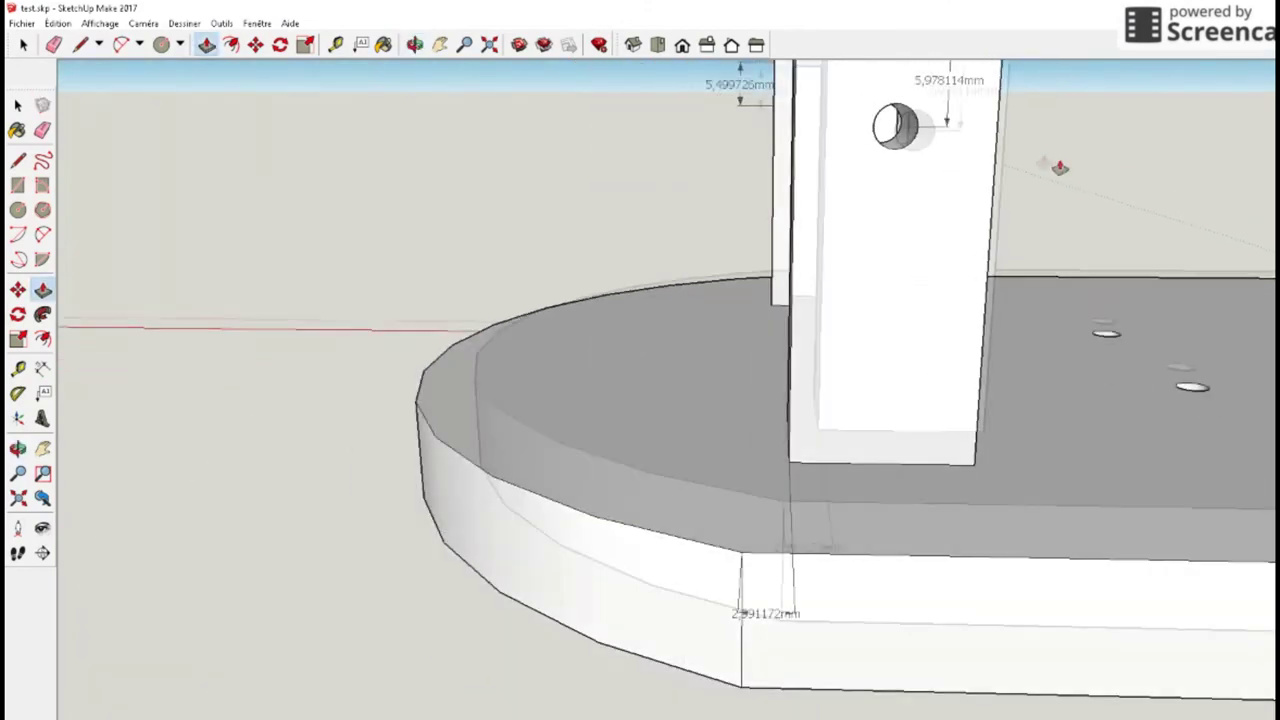
{"action": "middle_click_drag", "start_coordinate": [1053, 90], "coordinate": [734, 418]}
{"action": "scroll", "coordinate": [673, 289], "scroll_direction": "down", "scroll_amount": 10}
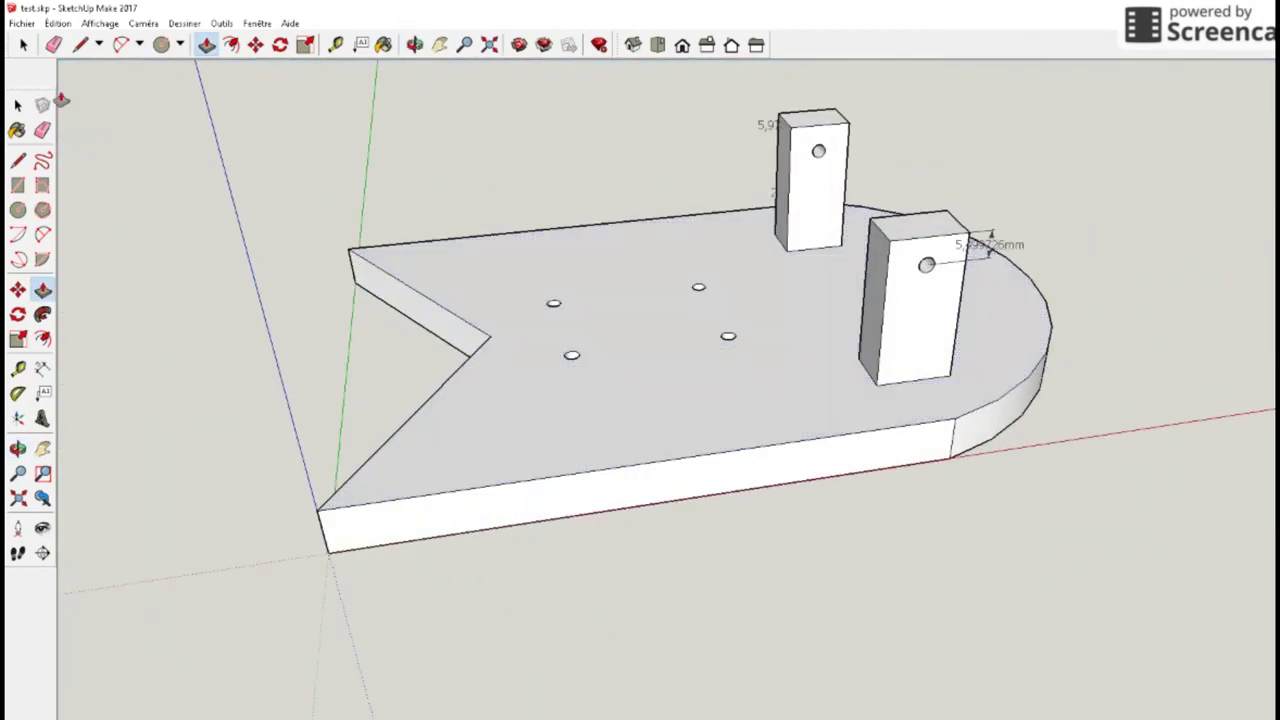
Step: Export the model as an ASCII STL file in model units, named chassis, to the temp folder
{"action": "left_click", "coordinate": [22, 23]}
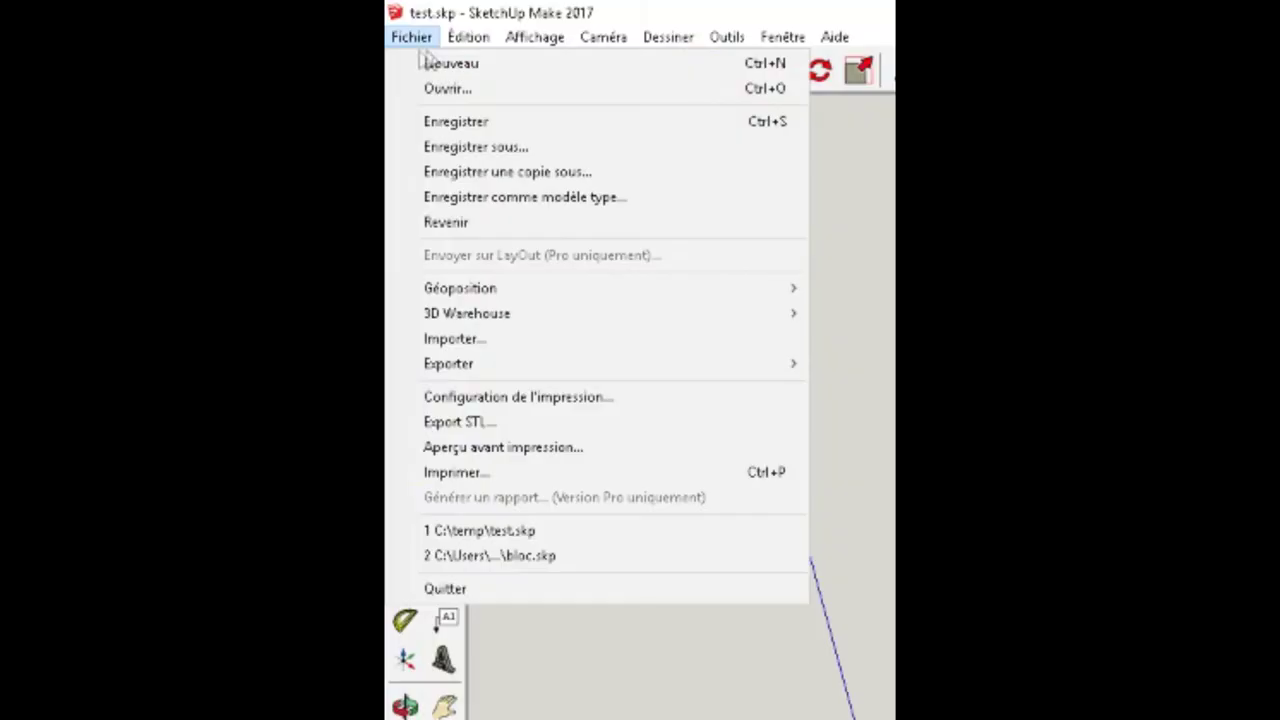
{"action": "mouse_move", "coordinate": [88, 234]}
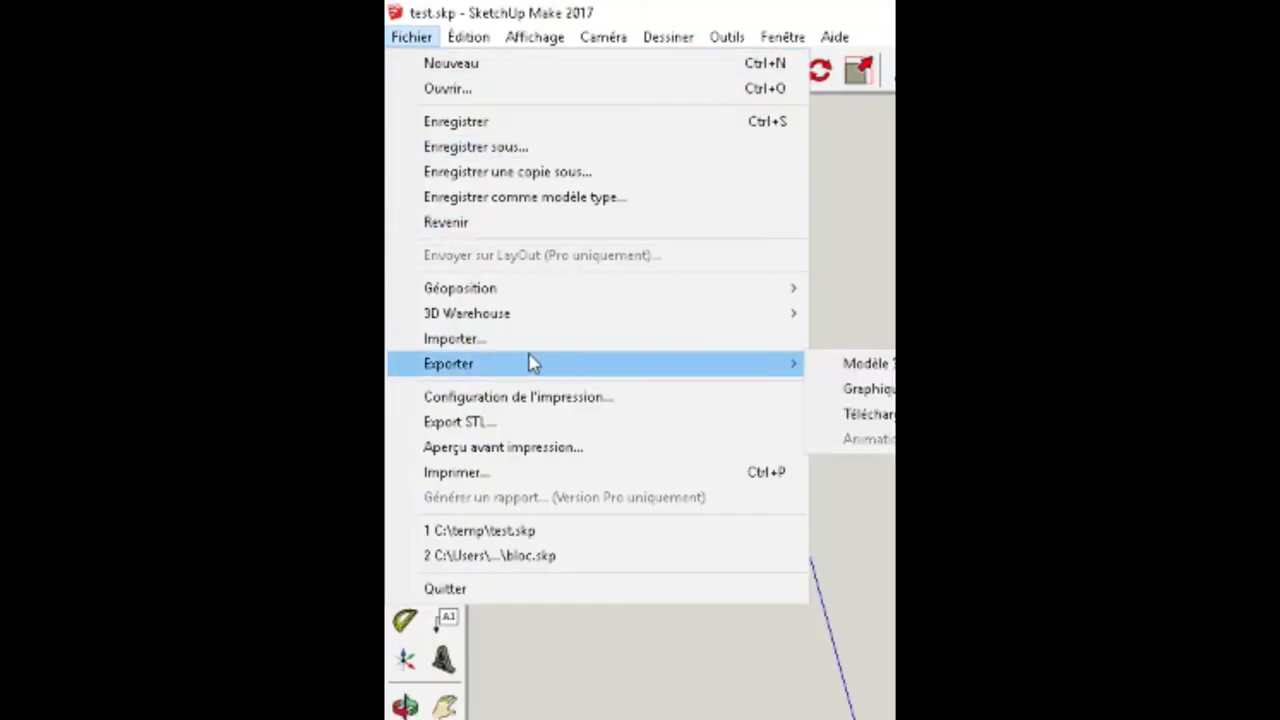
{"action": "left_click", "coordinate": [508, 425]}
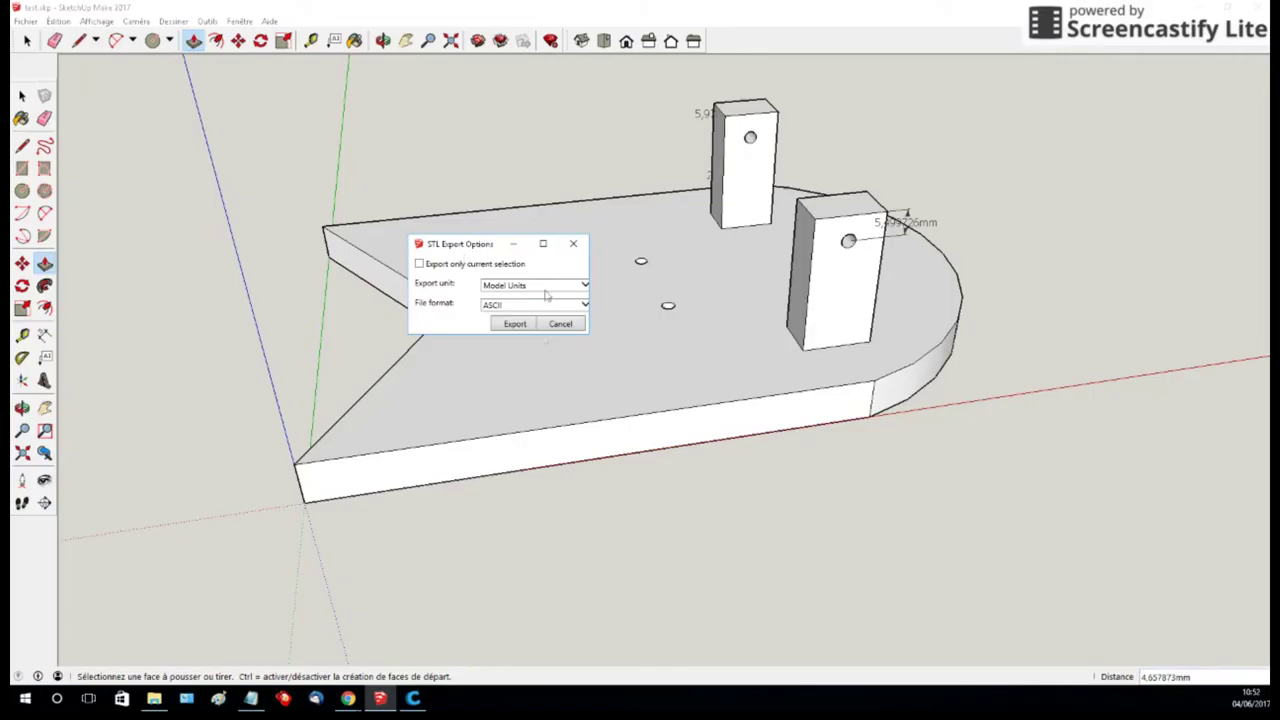
{"action": "left_click", "coordinate": [514, 323]}
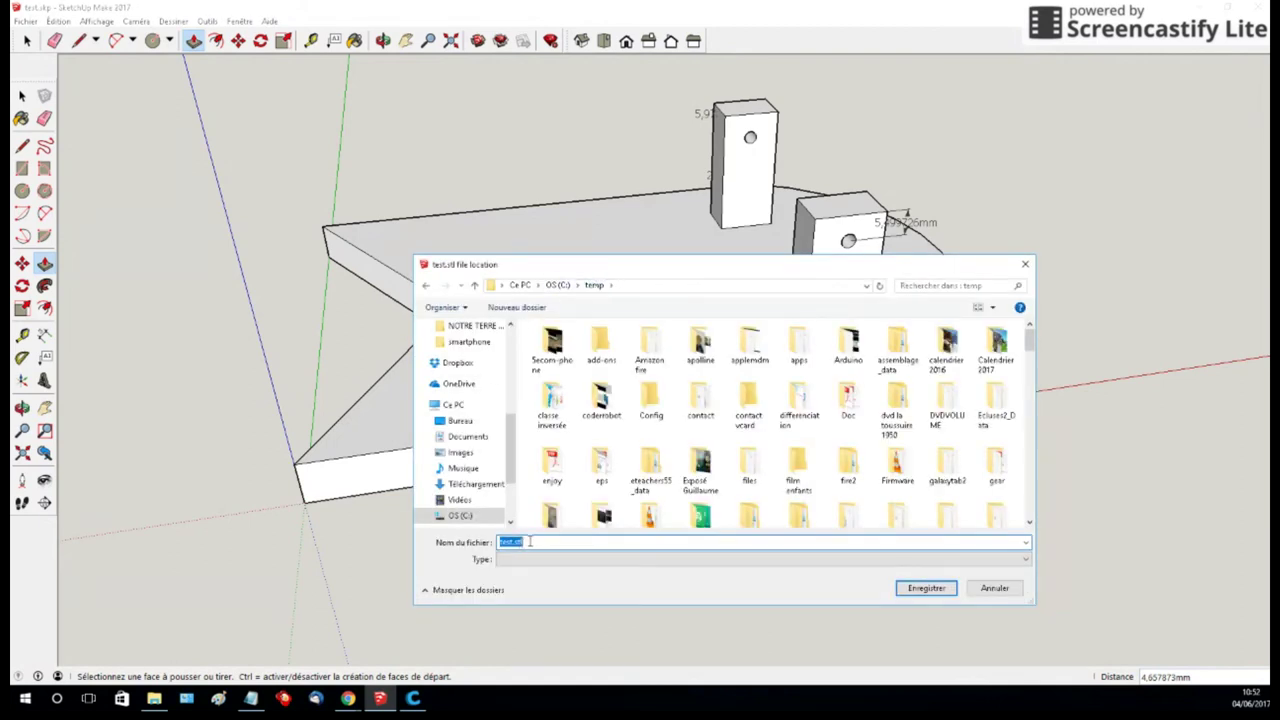
{"action": "type", "text": "chassis"}
{"action": "left_click", "coordinate": [926, 592]}
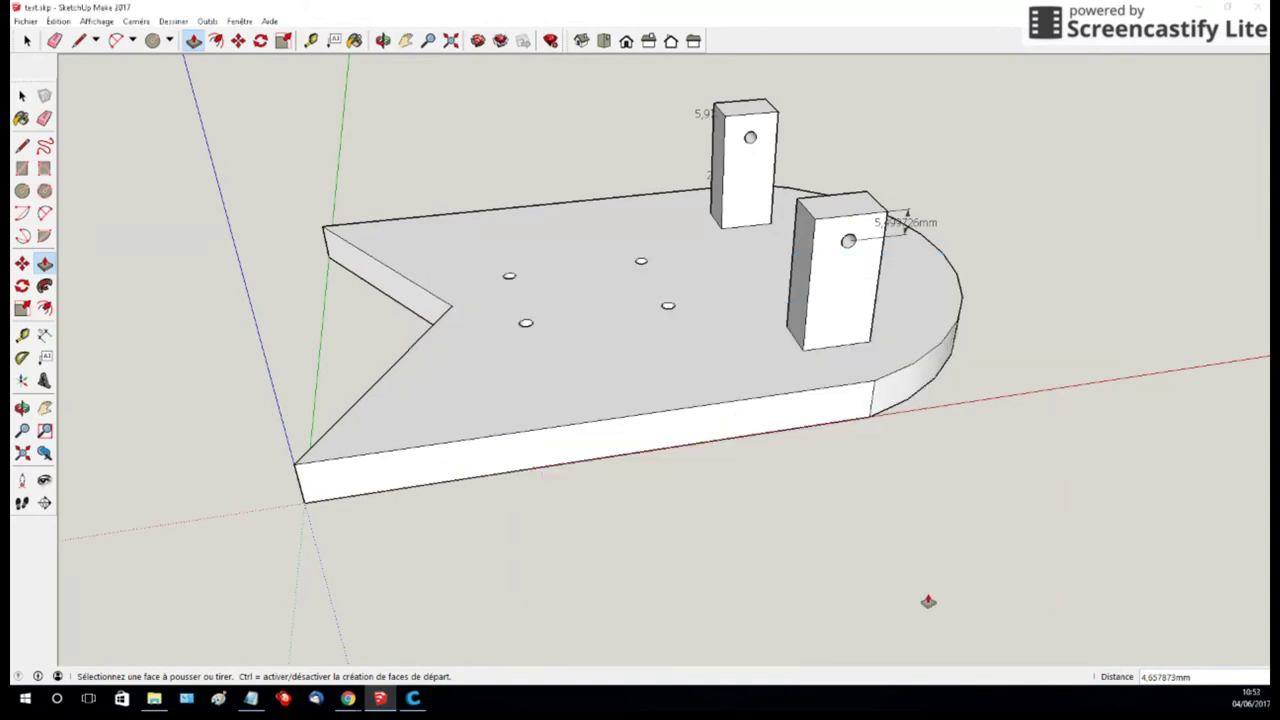